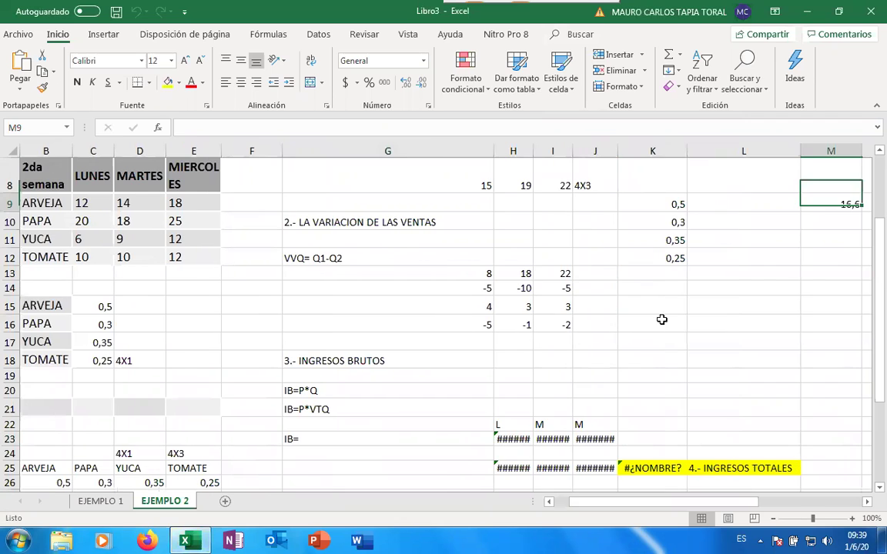
Examine the second-week income results and the earnings and cost cells in columns M to U.
key(Left)
key(Left)
key(Down)
key(Up)
key(Right)
key(Right)
key(Right)
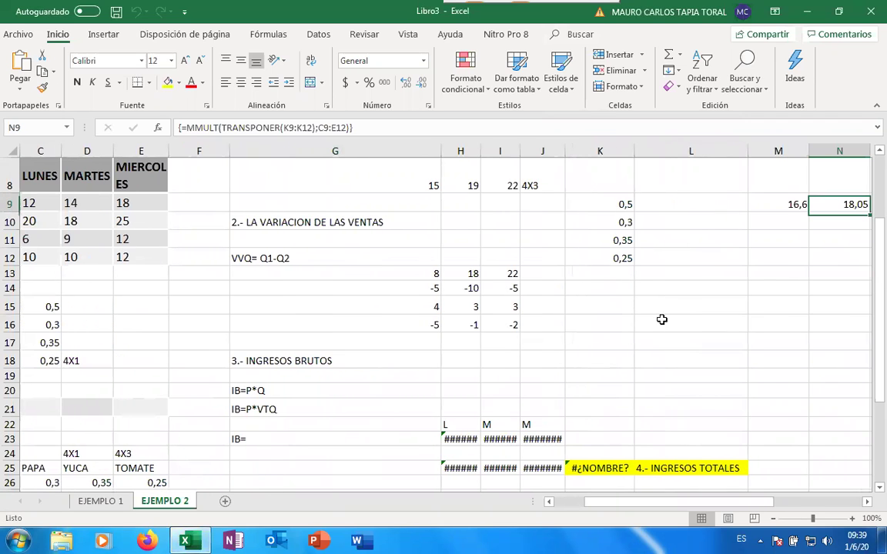
key(Right)
key(Right)
key(Down)
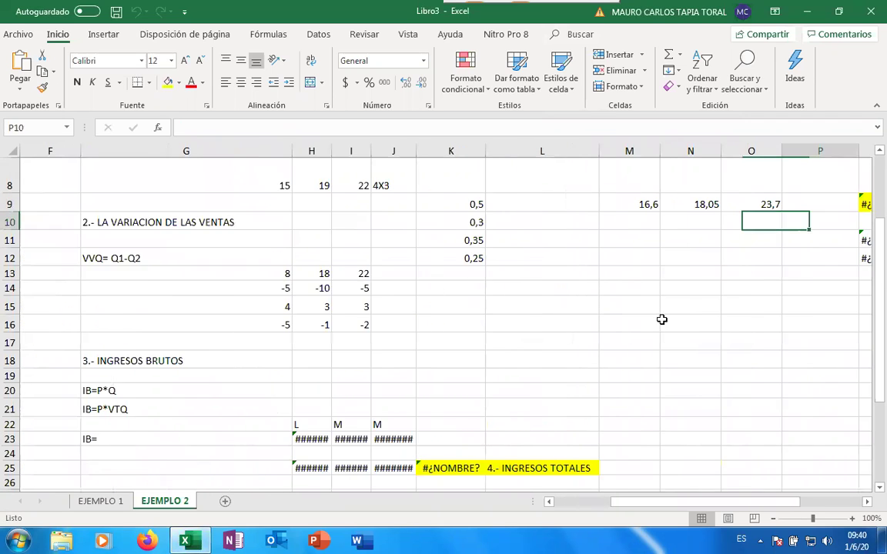
key(Left)
key(Left)
key(Right)
key(Right)
key(Right)
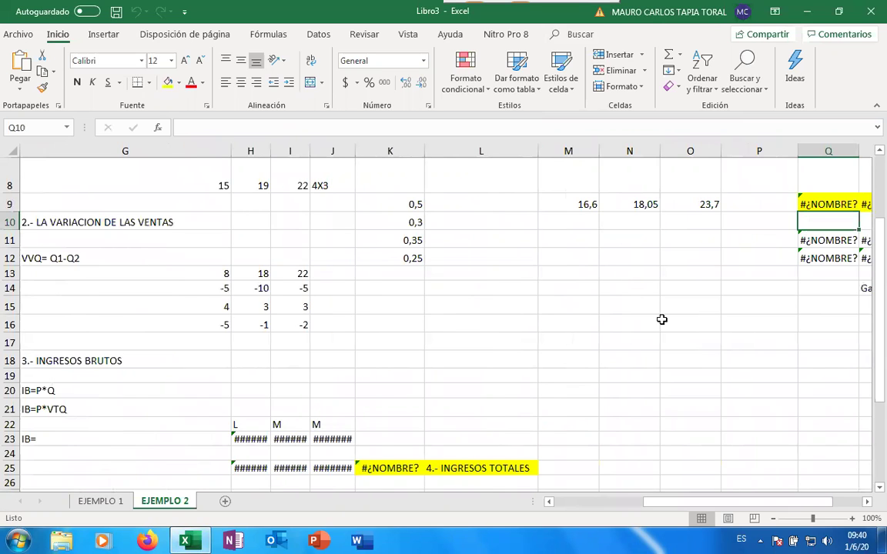
key(Right)
key(Right)
key(Right)
key(Right)
key(Right)
key(Left)
key(Left)
key(Left)
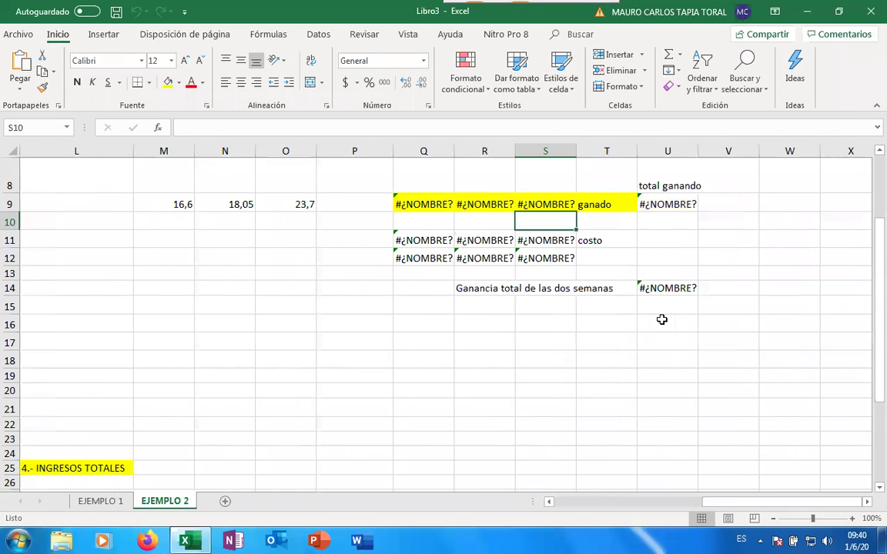
key(Up)
key(Left)
key(Up)
key(Left)
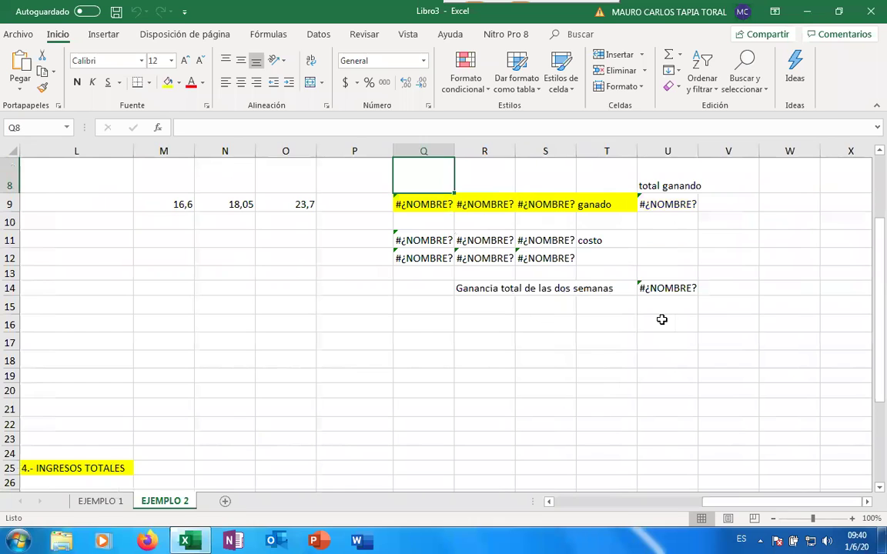
Review row 11 back to the second-week sales table and across to the sales variation section.
key(Down)
key(Down)
key(Down)
key(Left)
key(Left)
key(Left)
key(Left)
key(Left)
key(Left)
key(Left)
key(Left)
key(Left)
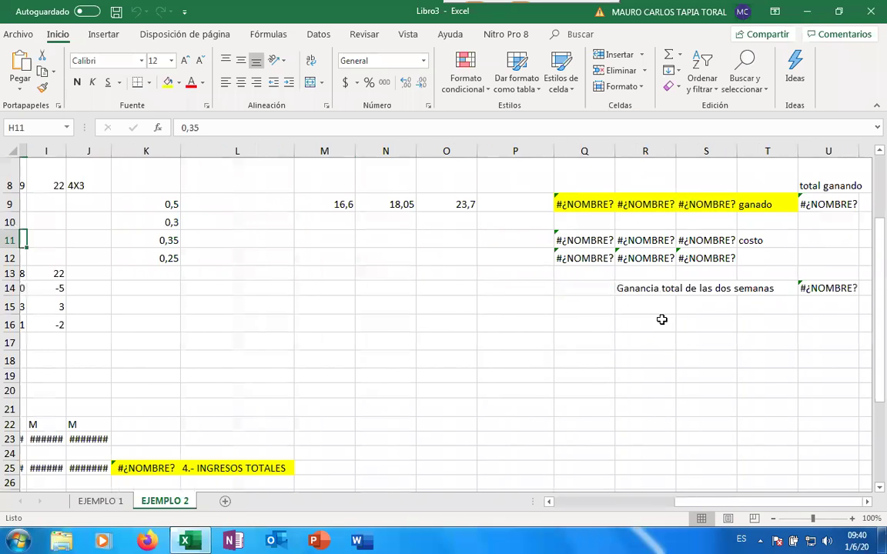
key(Left)
key(Left)
key(Left)
key(Left)
key(Left)
key(Left)
key(Right)
key(Right)
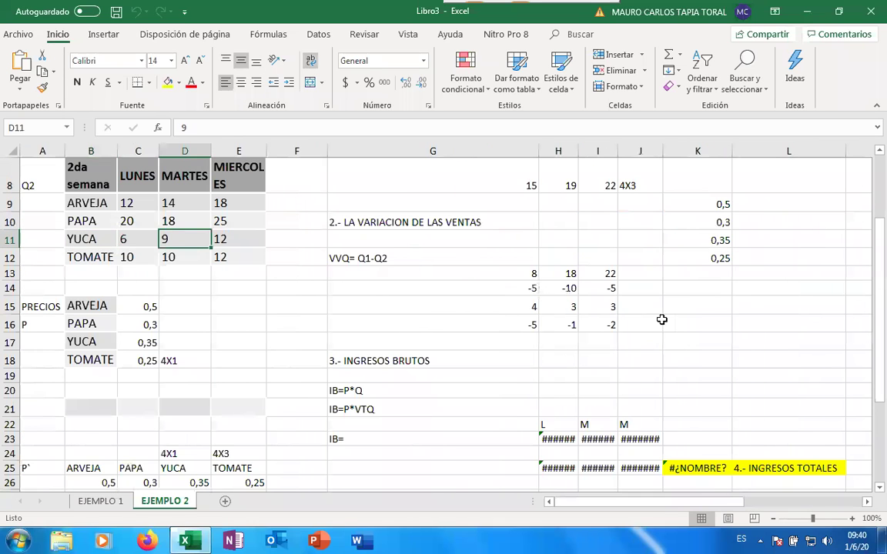
key(Right)
key(Right)
key(Right)
key(Right)
key(Right)
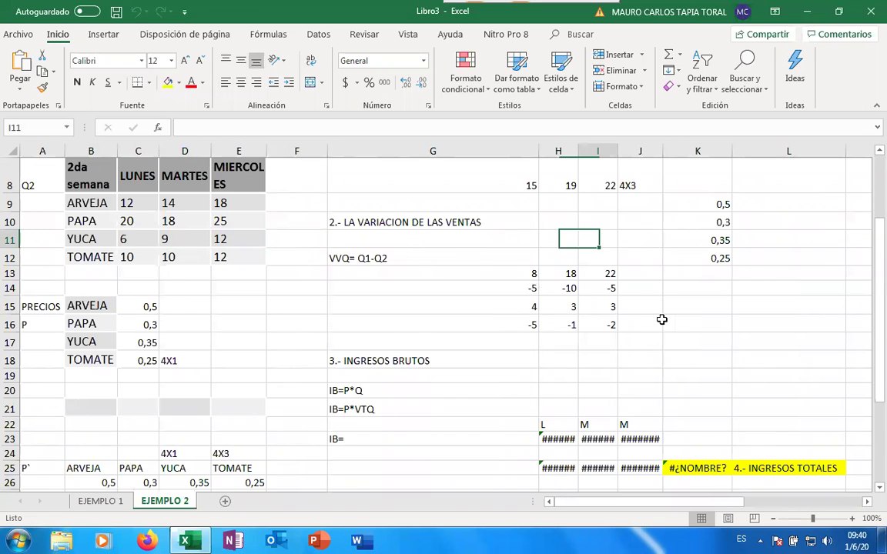
Examine the total-sales matrix formula in cells G5 and H5 under the first heading.
key(Up)
key(Up)
key(Up)
key(Up)
key(Up)
key(Up)
key(Up)
key(Up)
key(Up)
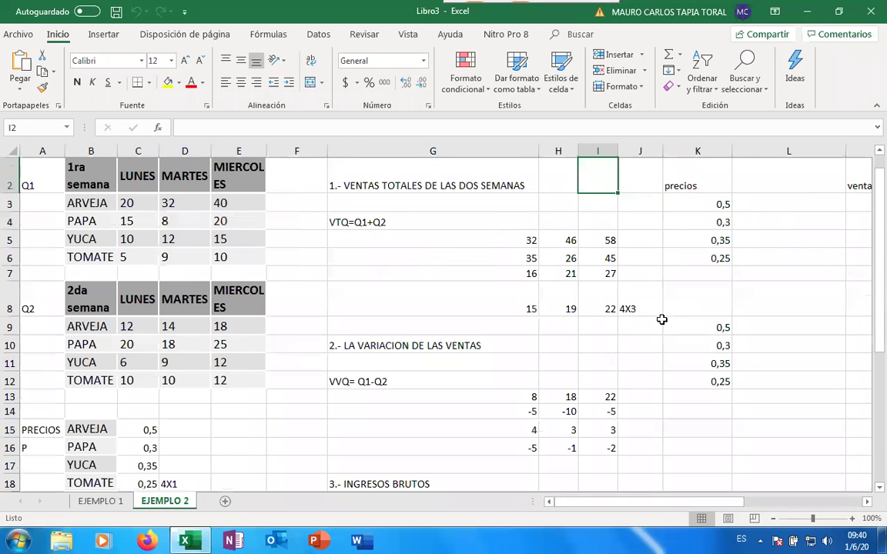
scroll(661, 319, up, 1)
key(Down)
key(Down)
key(Down)
key(Left)
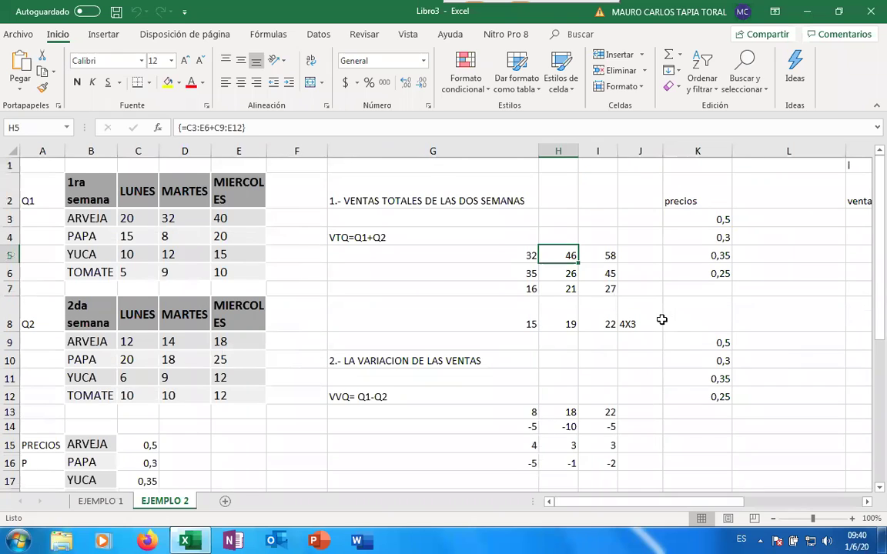
key(Left)
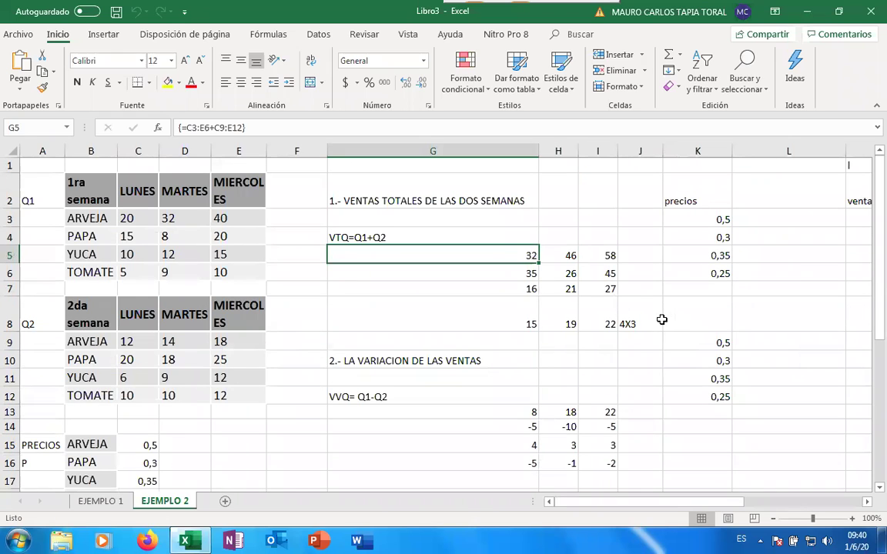
key(Right)
key(Right)
key(Right)
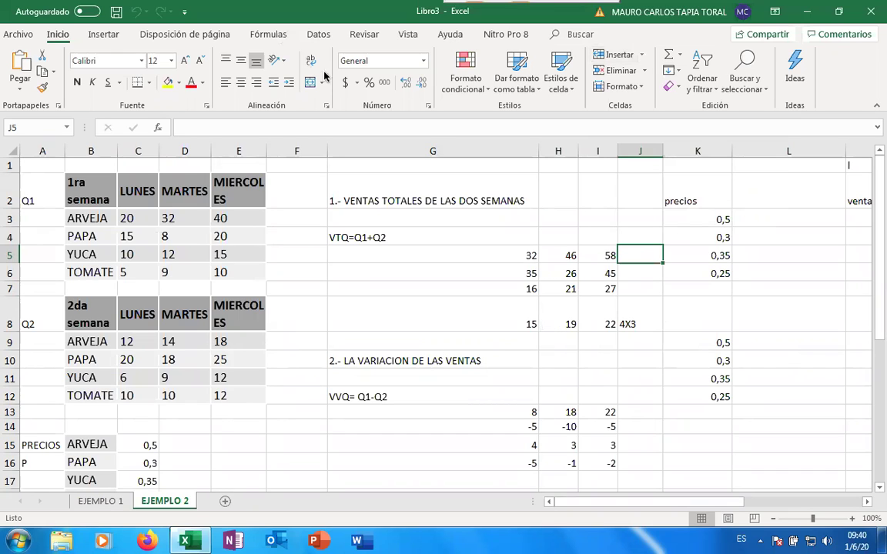
Narrow column G to roughly the width of its figures and shrink the empty column L to a thin strip.
click(517, 251)
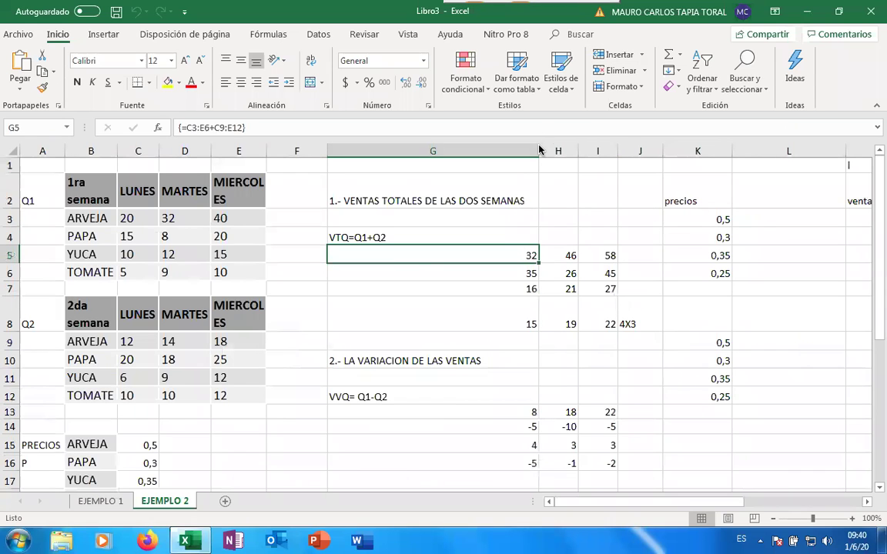
key(super)
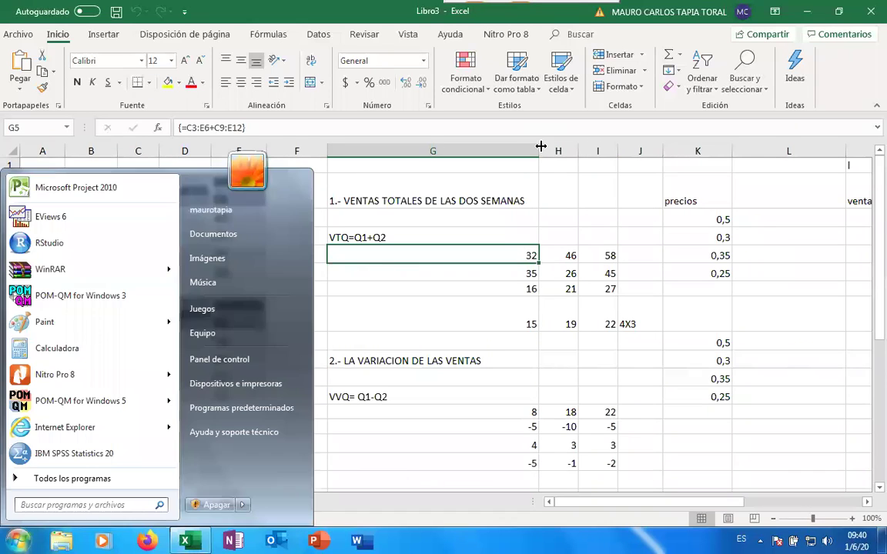
drag(529, 148, 524, 149)
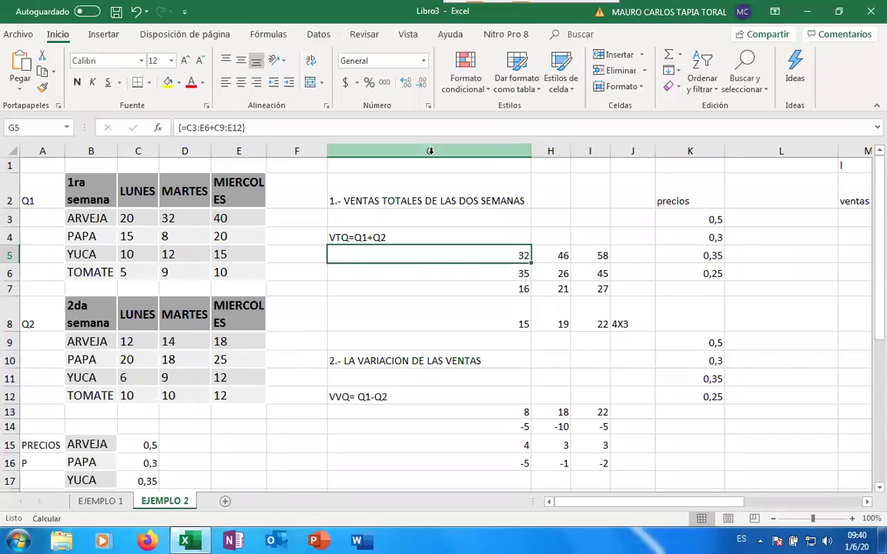
drag(531, 153, 386, 153)
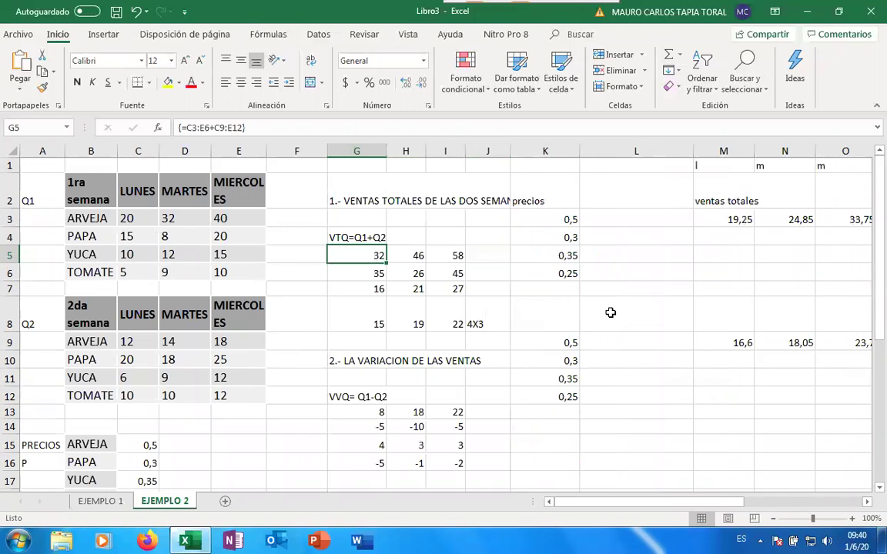
drag(693, 151, 605, 457)
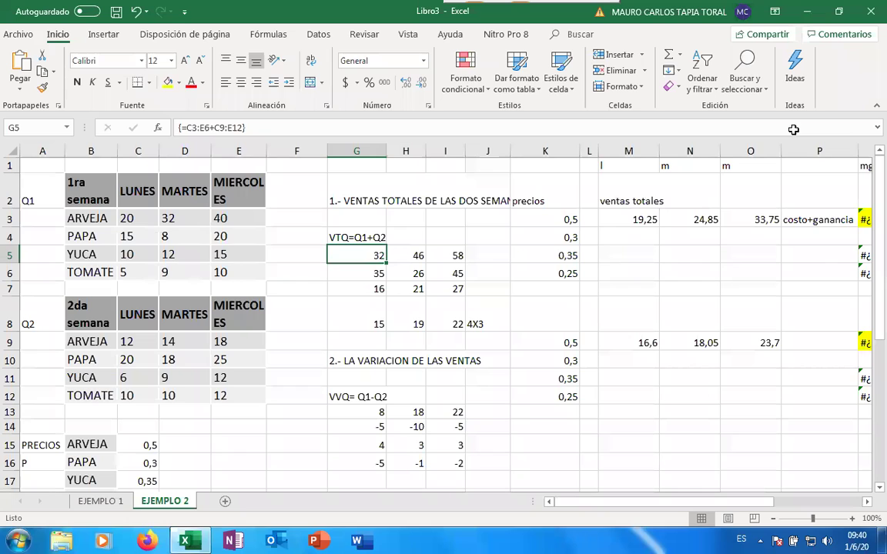
Freeze the panes at column F so that columns A to E with the sales tables stay in view.
double_click(712, 327)
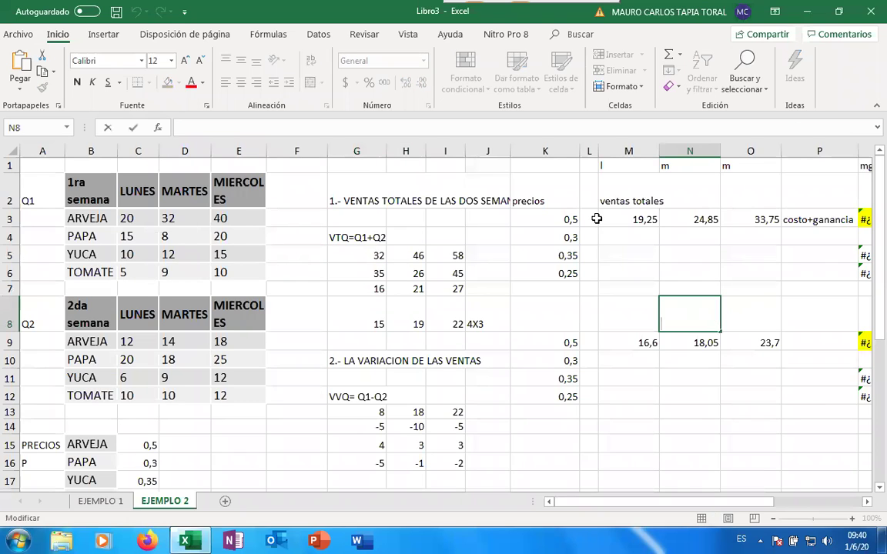
click(308, 196)
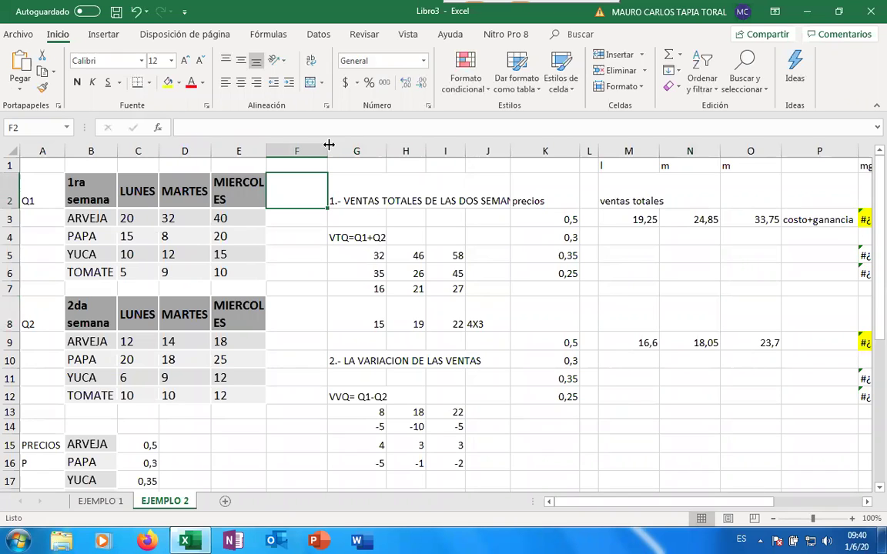
click(297, 151)
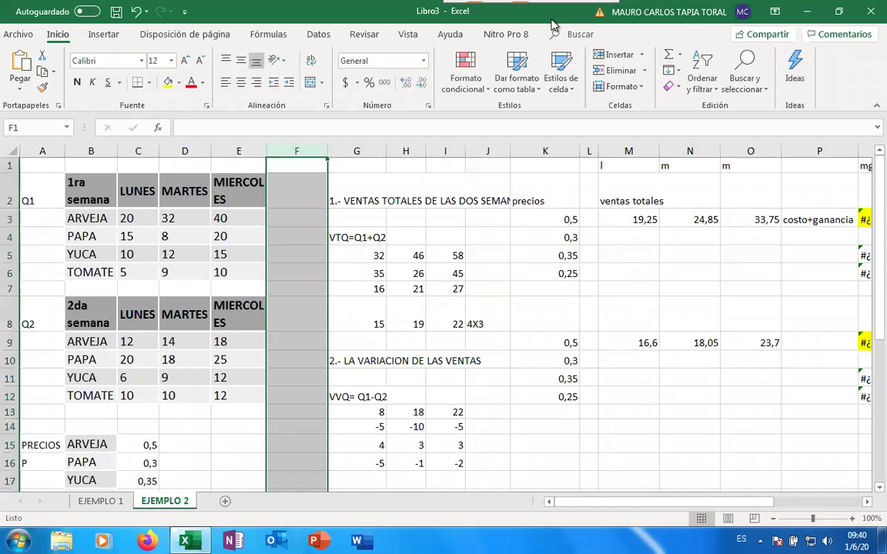
click(408, 35)
key(ctrl+F1)
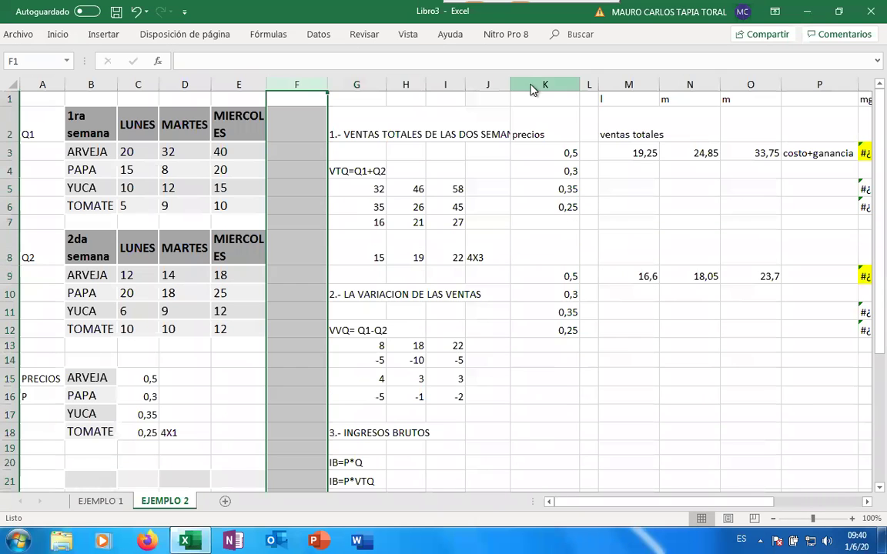
click(408, 34)
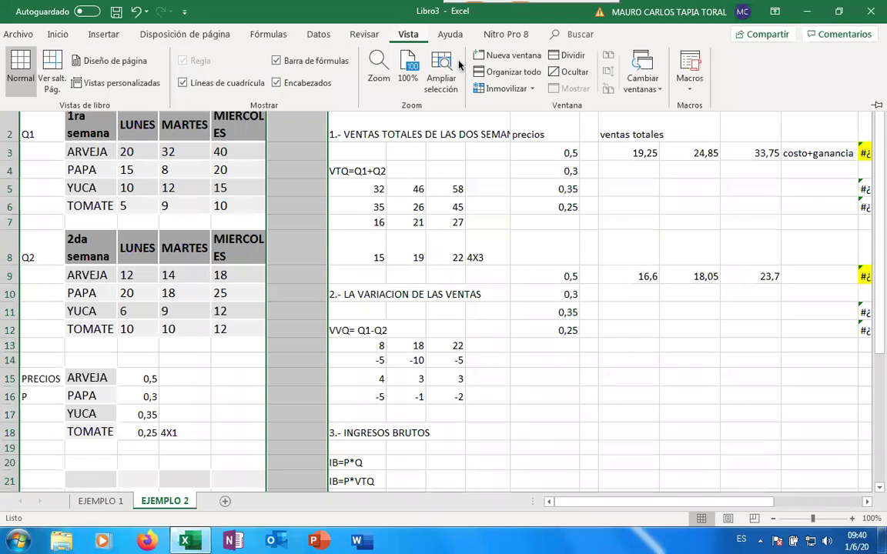
click(529, 91)
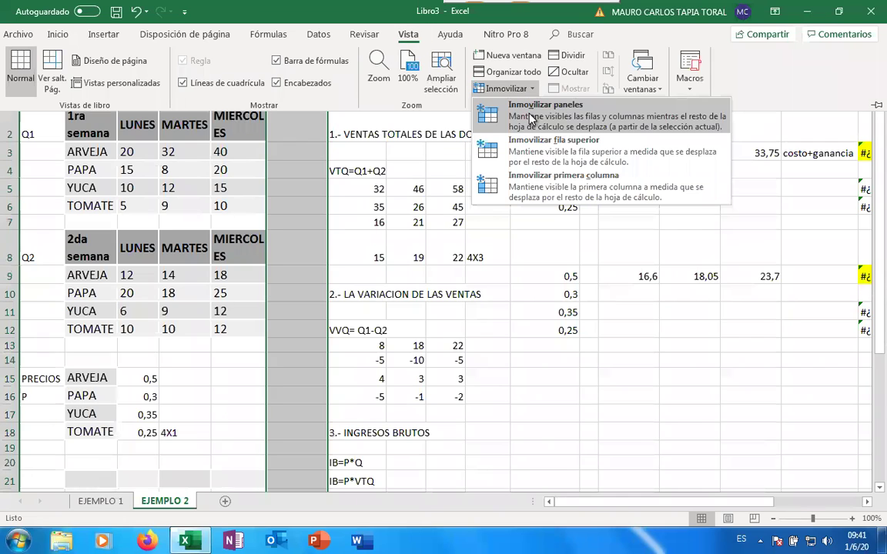
click(530, 119)
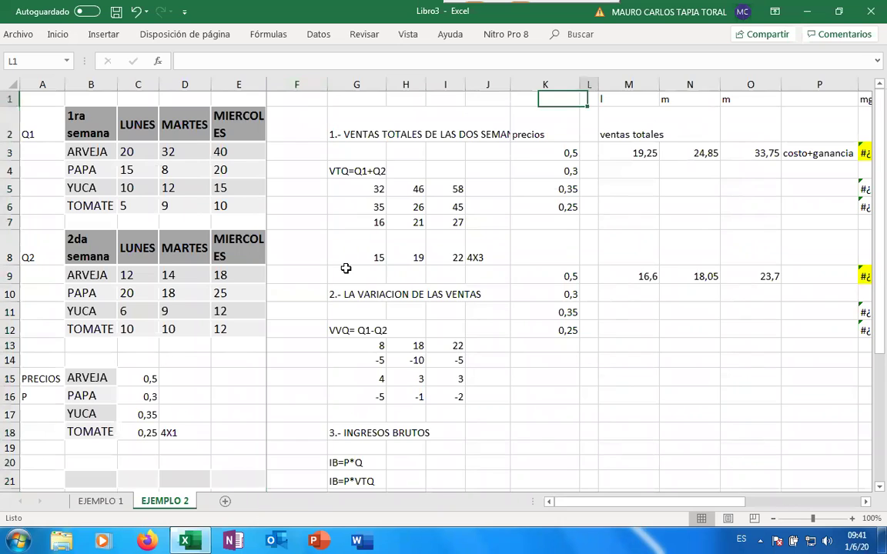
Browse the results beside the frozen tables and go to the empty area at cell Y3.
key(Right)
key(Right)
key(Right)
key(Right)
key(Right)
key(Right)
key(Right)
key(Right)
key(Right)
key(Right)
key(Right)
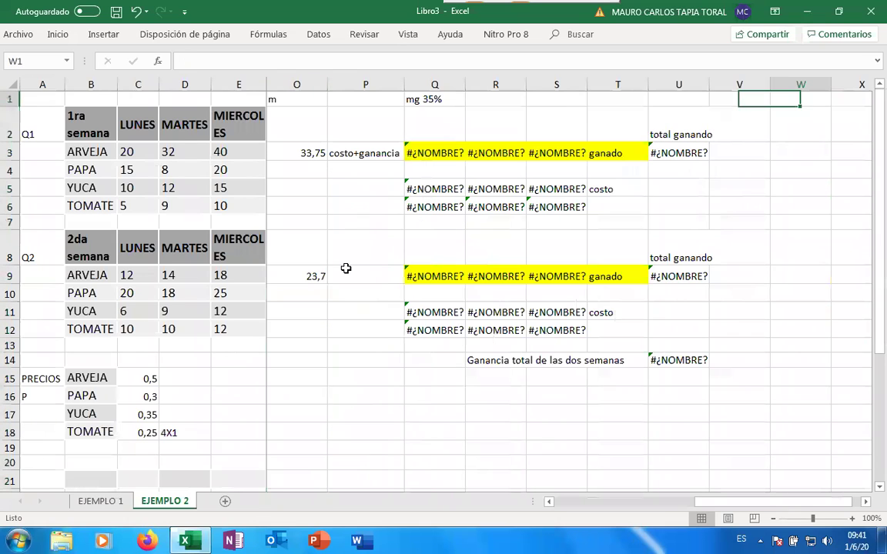
key(Right)
key(Right)
key(Right)
key(Right)
key(Right)
key(Right)
key(Right)
key(Right)
key(Left)
key(Left)
key(Left)
key(Left)
key(Left)
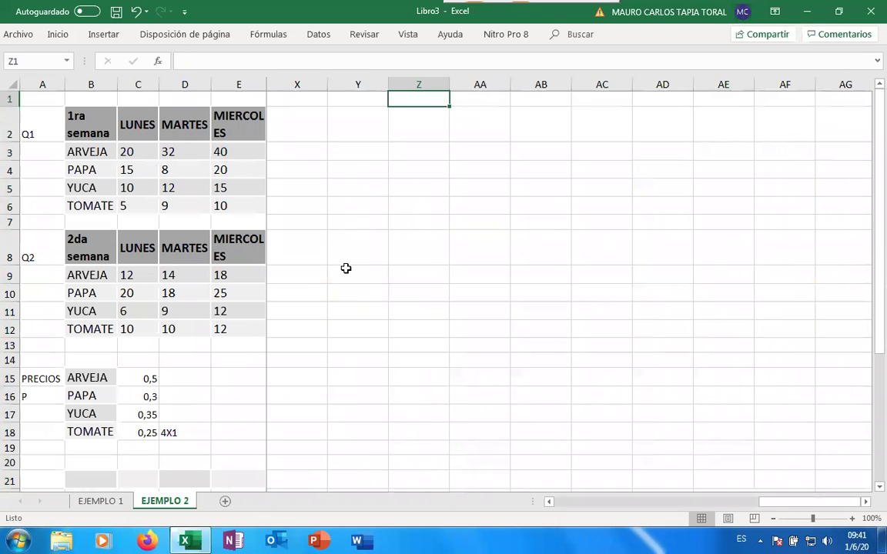
key(Left)
key(Left)
key(Down)
key(Down)
key(Down)
key(Right)
key(Up)
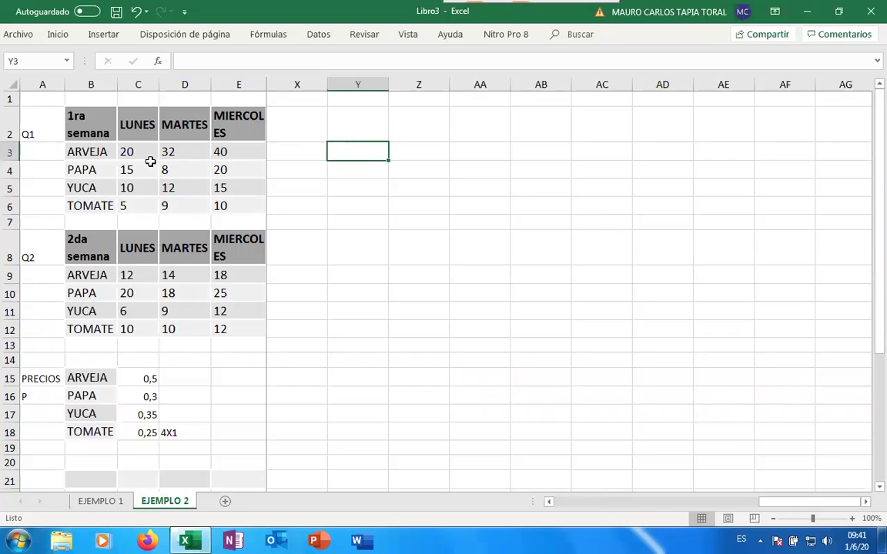
Label the first-week sales table with its matrix size by entering 4x3 in cell E7.
double_click(218, 222)
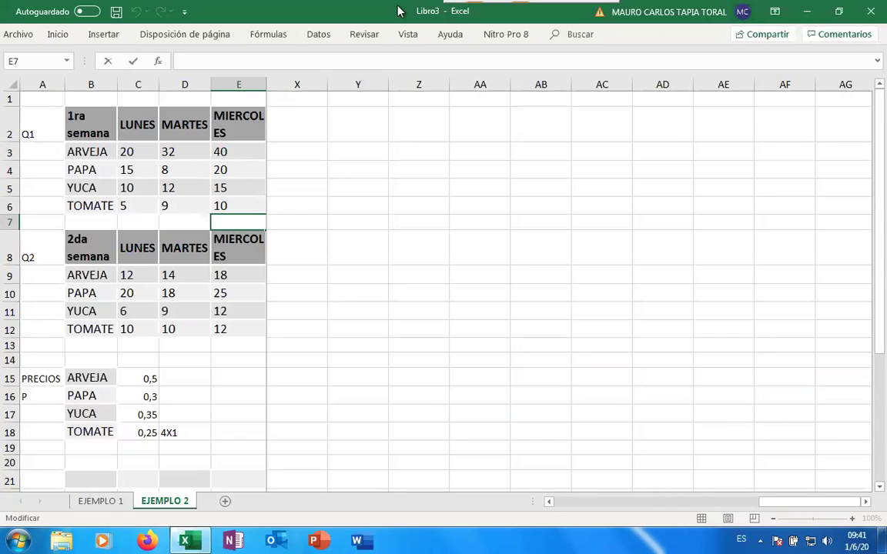
click(358, 124)
double_click(234, 222)
text(4x3)
click(319, 210)
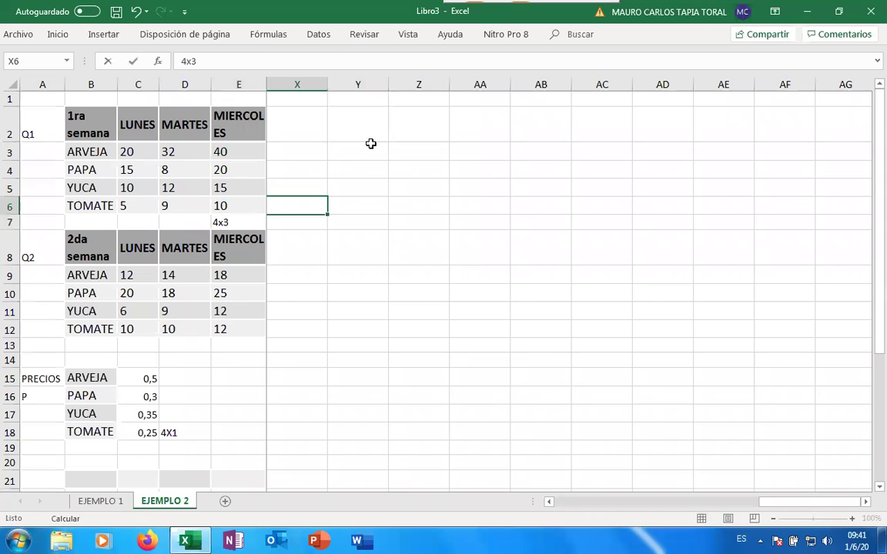
Start a formula in cell Y3 that references the first-week sales range C3:E6.
double_click(355, 121)
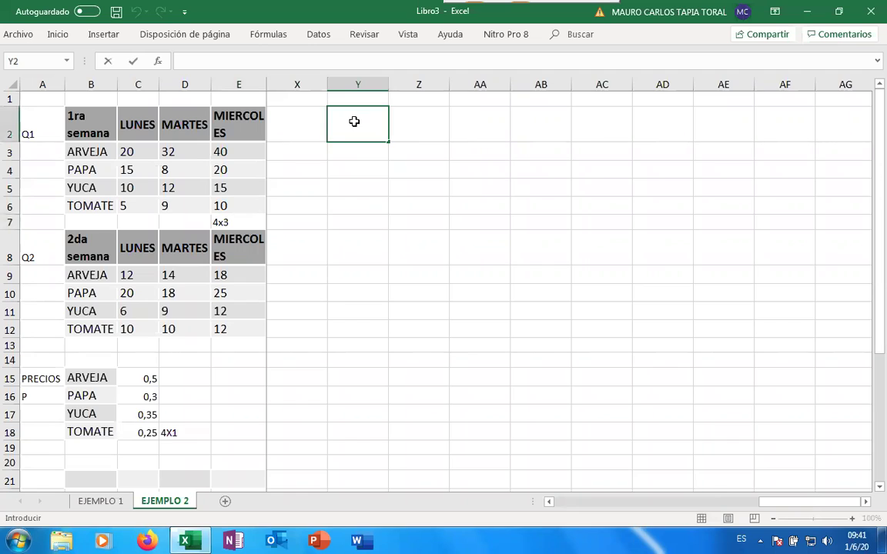
key(Return)
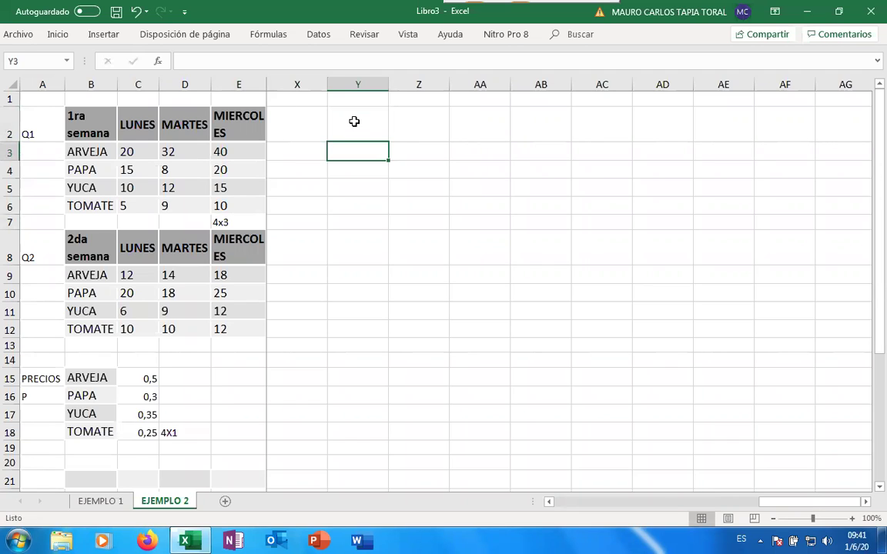
text(=)
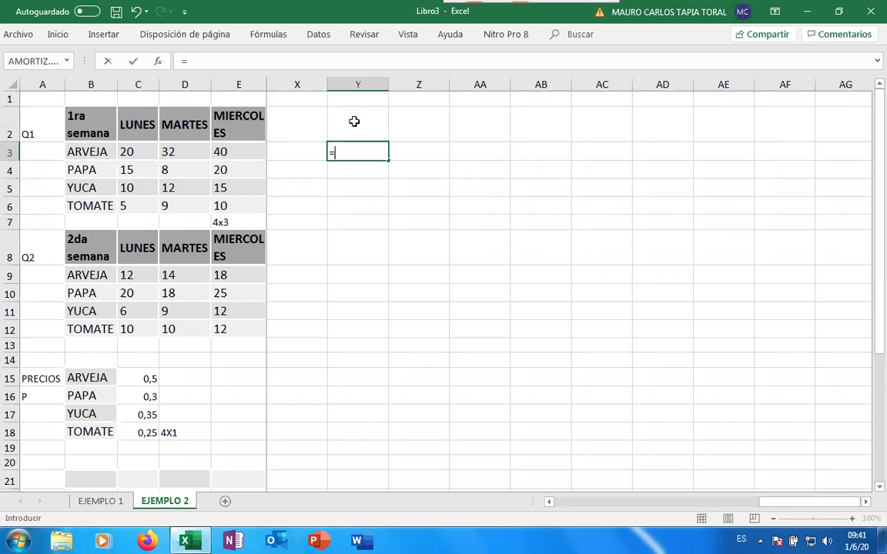
click(135, 152)
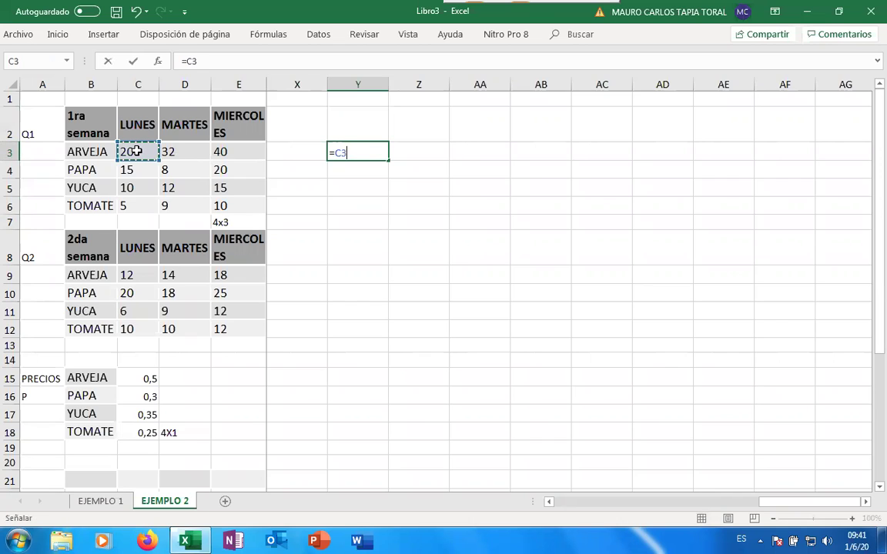
key(shift+Down)
key(shift+Down)
key(shift+Down)
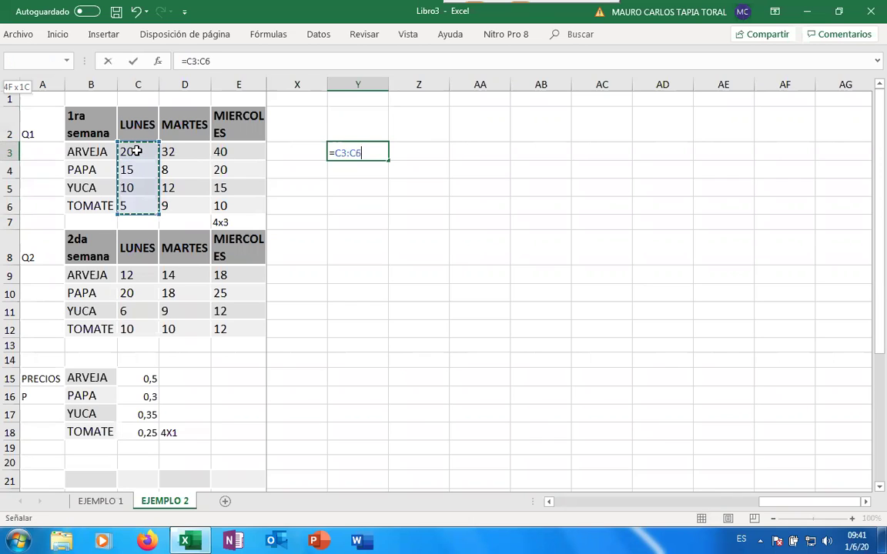
key(shift+Right)
key(shift+Right)
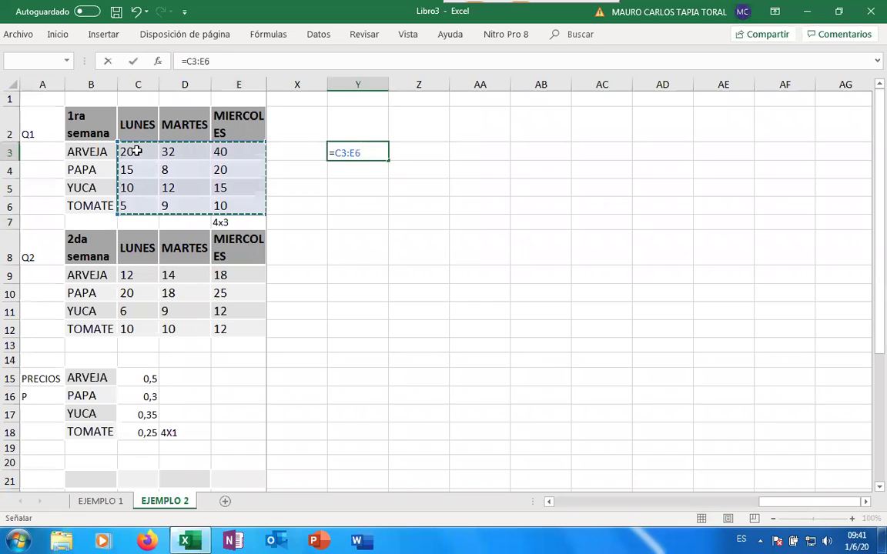
Add the second-week sales range C9:E12 to the formula in Y3 and enter it.
text(+)
click(147, 275)
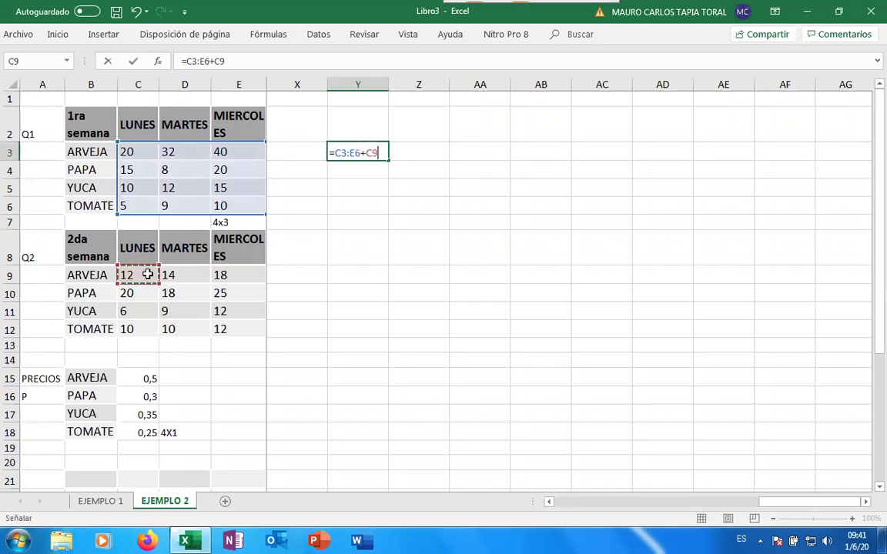
key(shift+Down)
key(shift+Down)
key(shift+Down)
key(shift+Right)
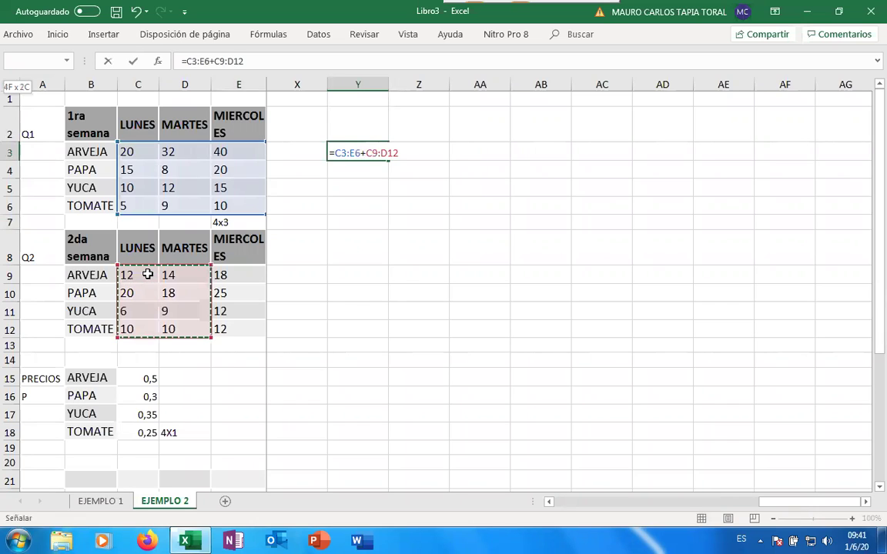
key(shift+Right)
key(Return)
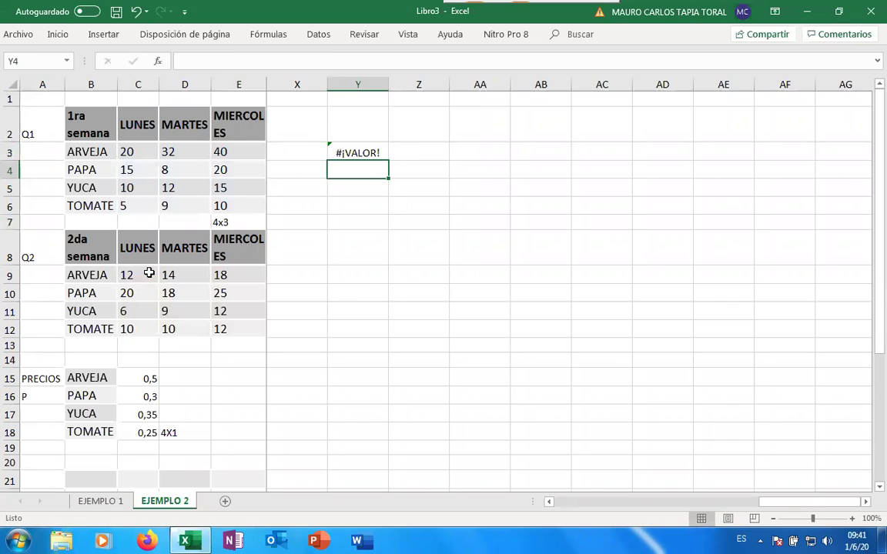
Re-enter the sum formula in Y3 as an array formula.
double_click(378, 152)
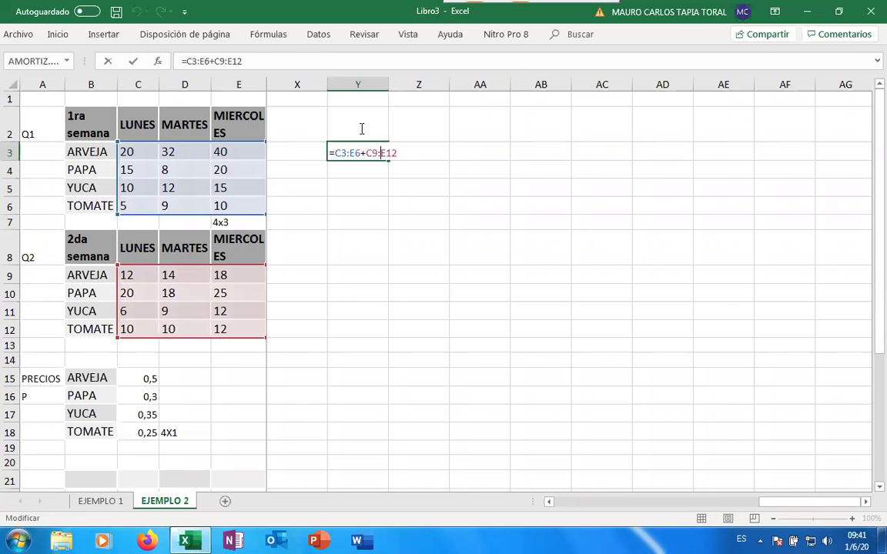
double_click(401, 152)
key(ctrl+shift+Return)
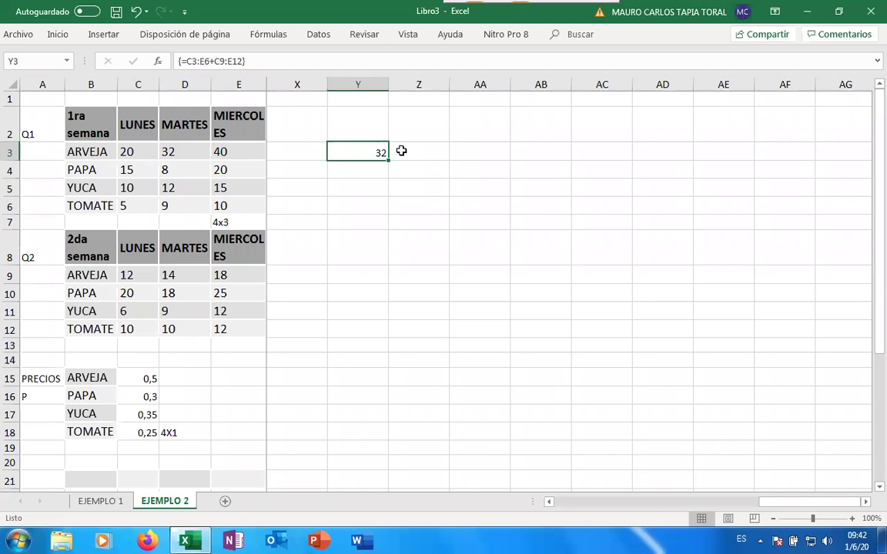
Extend the array formula =C3:E6+C9:E12 over the 4x3 range Y3:AA6.
shift+click(401, 151)
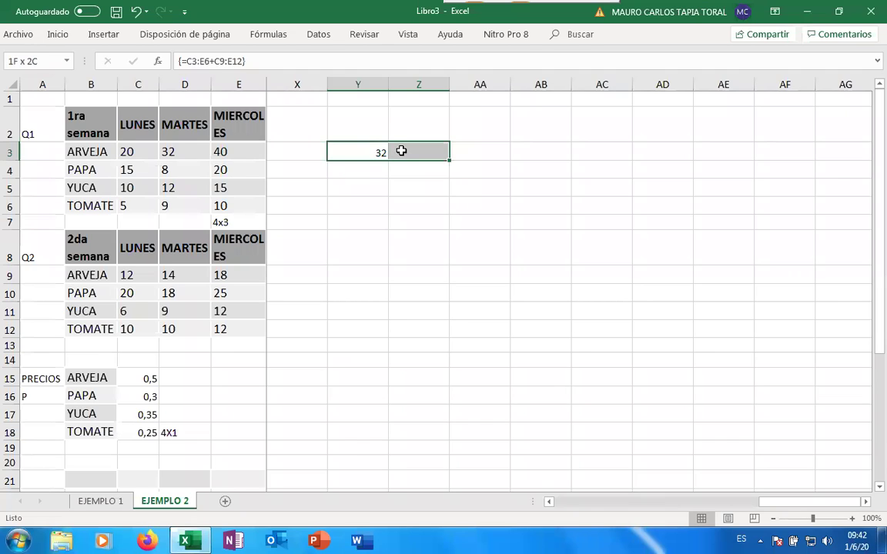
key(shift+Right)
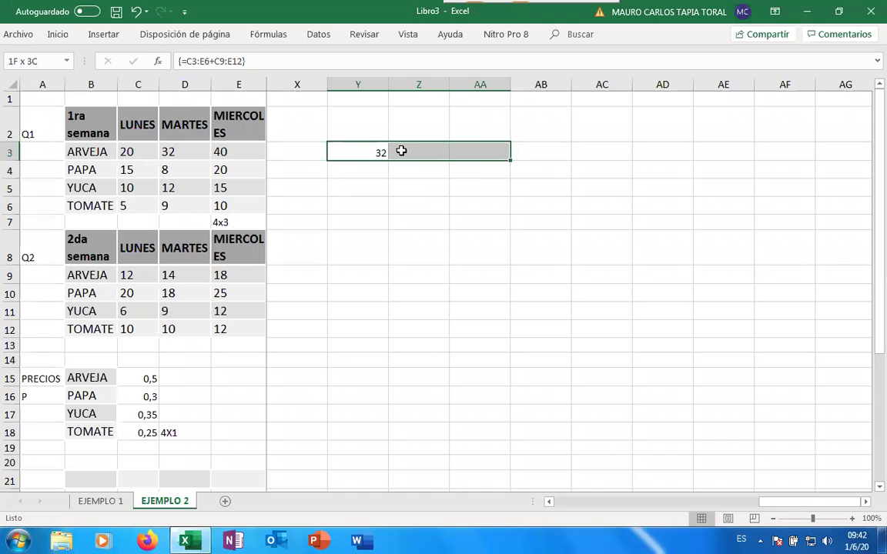
key(shift+Down)
key(shift+Down)
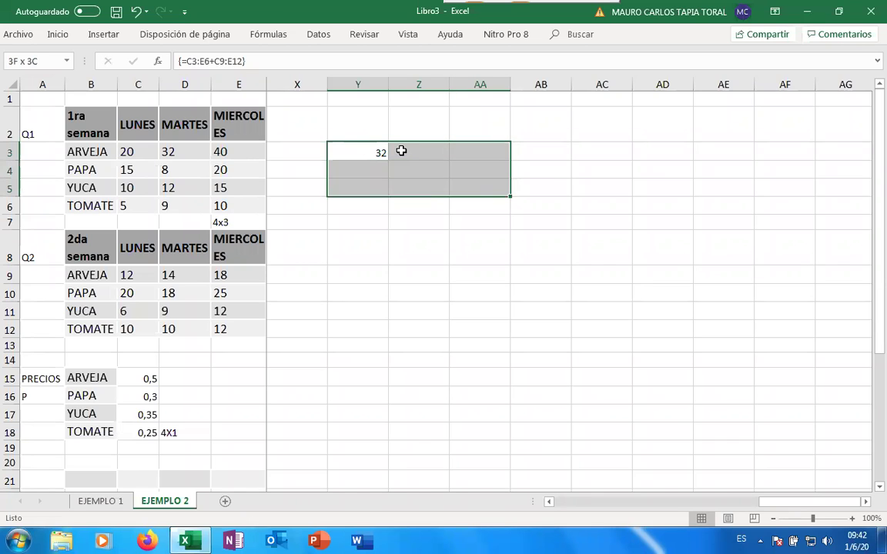
key(shift+Down)
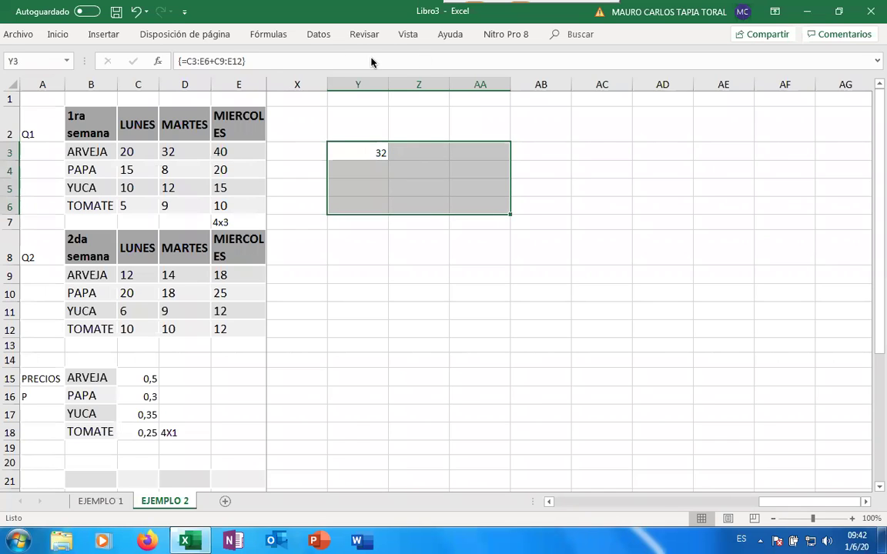
triple_click(257, 65)
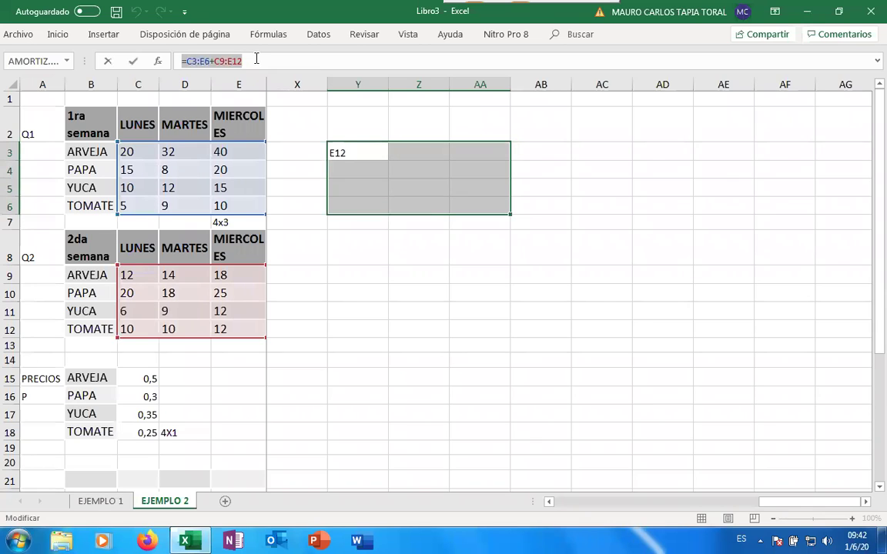
key(ctrl+shift+Return)
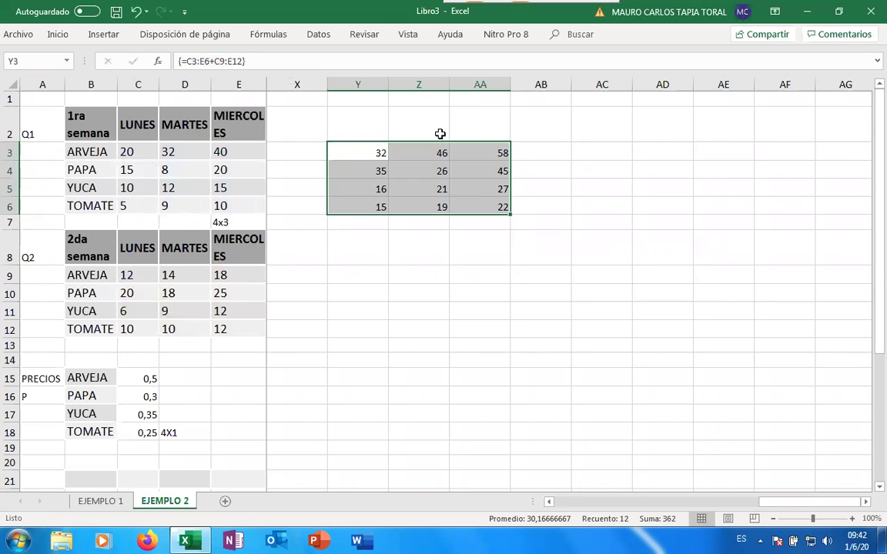
Label the sum matrix by entering Q1+Q2 in cell Y2 above it.
click(350, 131)
double_click(362, 247)
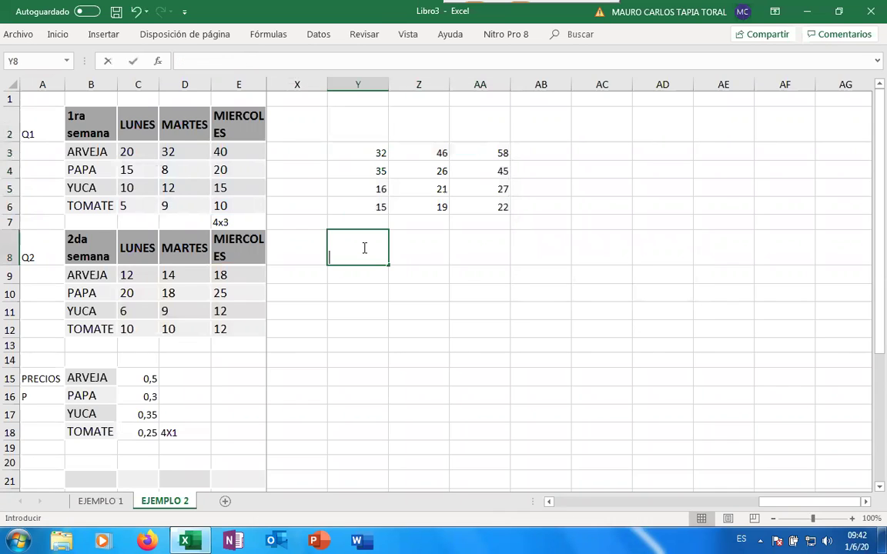
click(369, 124)
text(q)
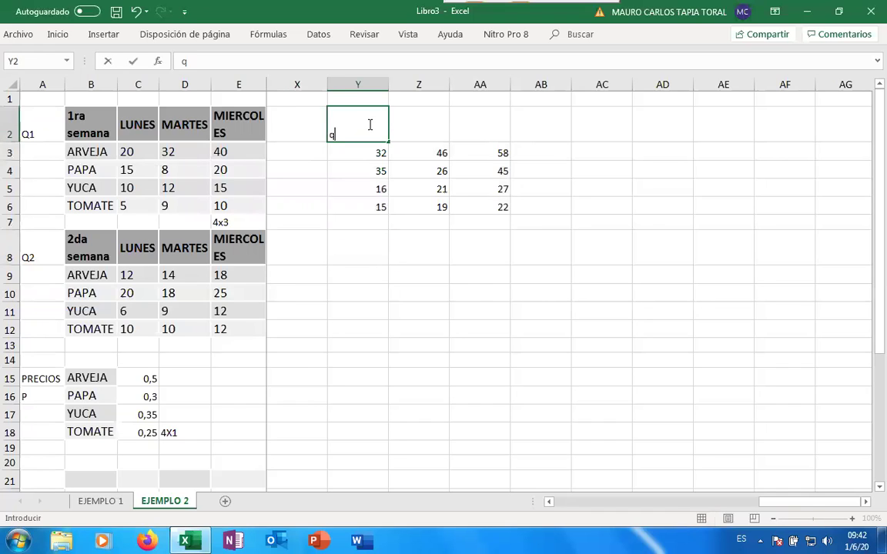
text(1)
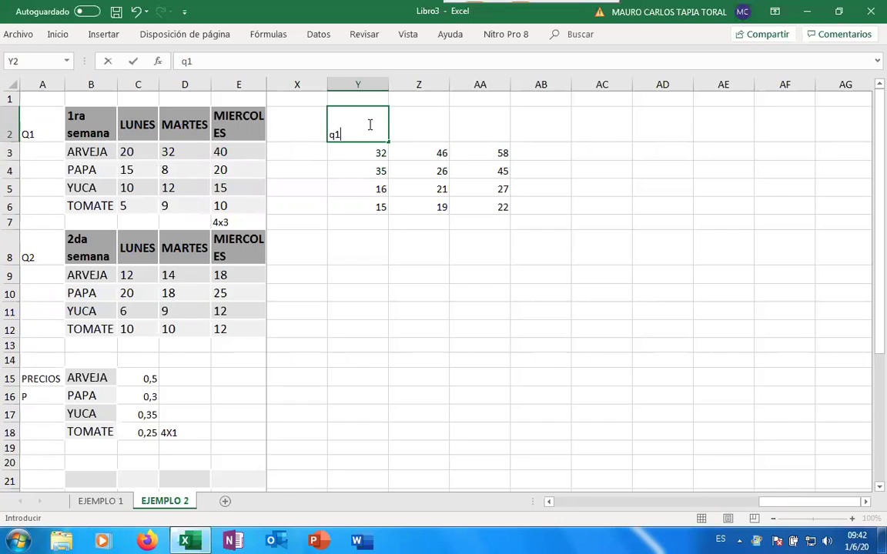
text(+)
key(BackSpace)
key(BackSpace)
key(BackSpace)
text(Q1+Q2)
key(Return)
Enter the label Q1-Q2 in cell Y7, directly below the sum matrix.
key(Return)
key(Return)
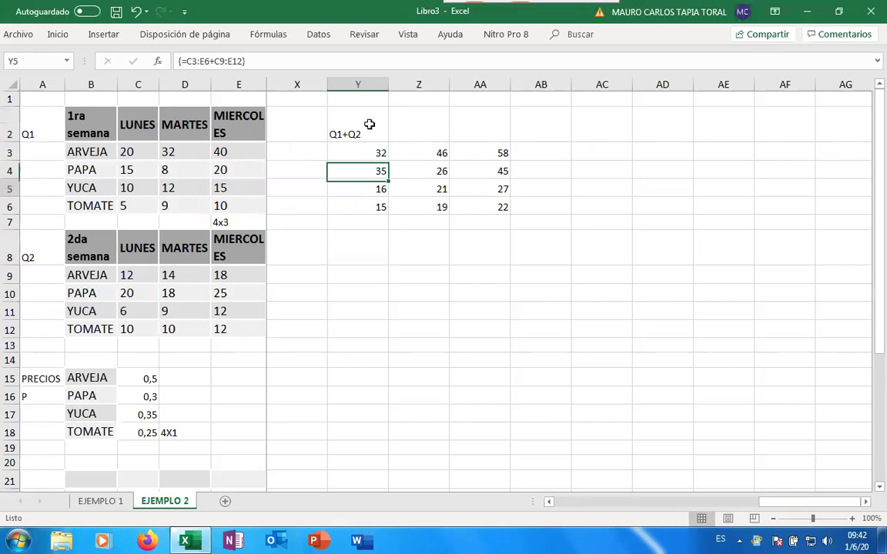
key(Return)
key(Return)
text(Q)
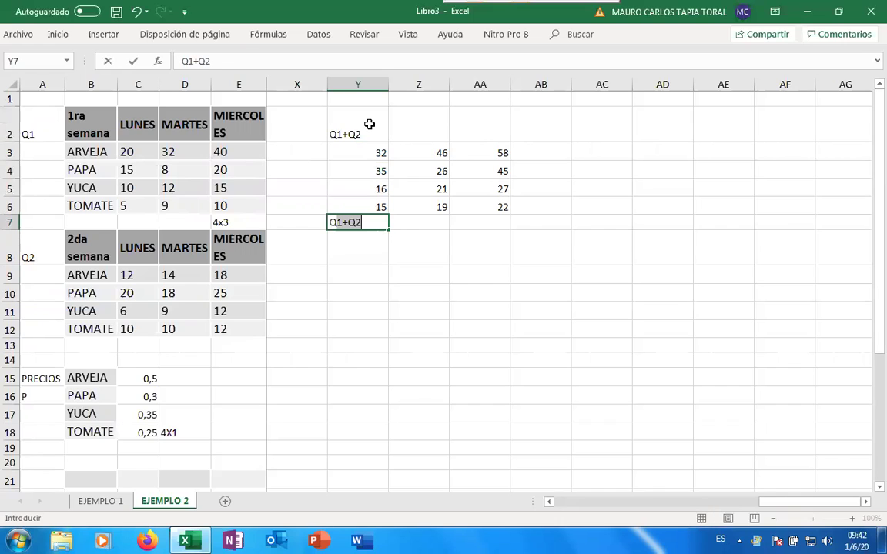
text(1-)
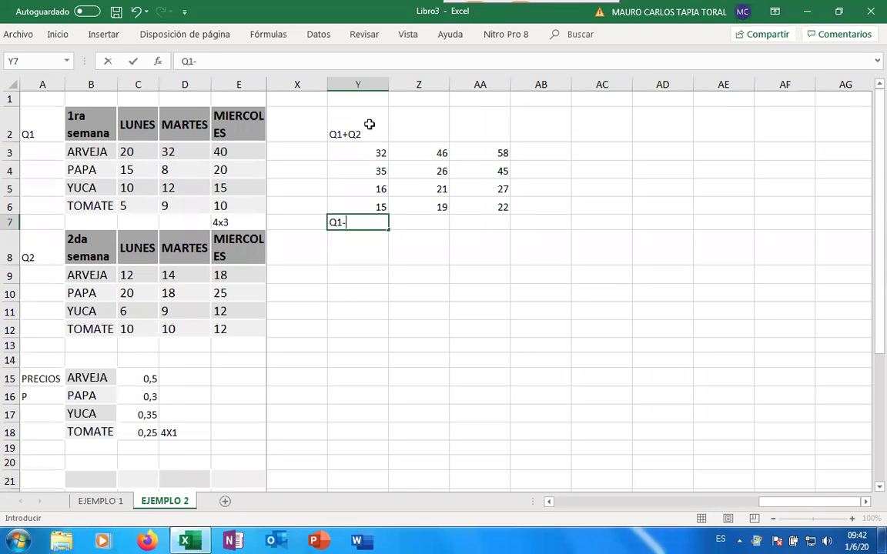
text(Q2)
key(Return)
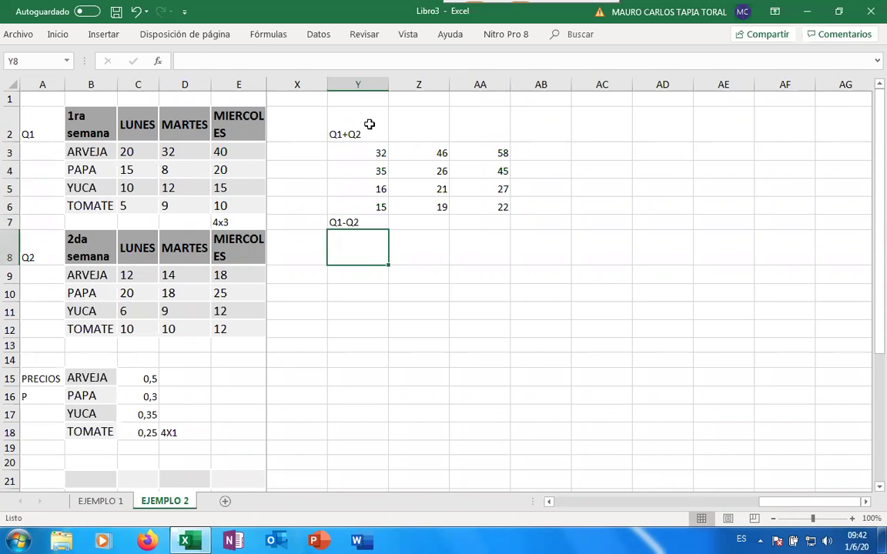
Move the Q1-Q2 label from Y7 down to cell Y8.
key(Return)
key(Up)
key(Up)
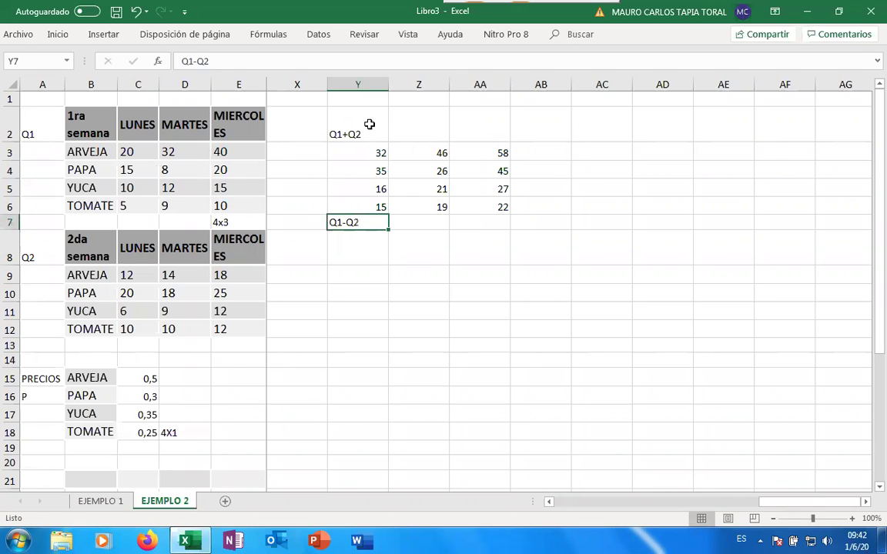
key(ctrl+c)
key(Down)
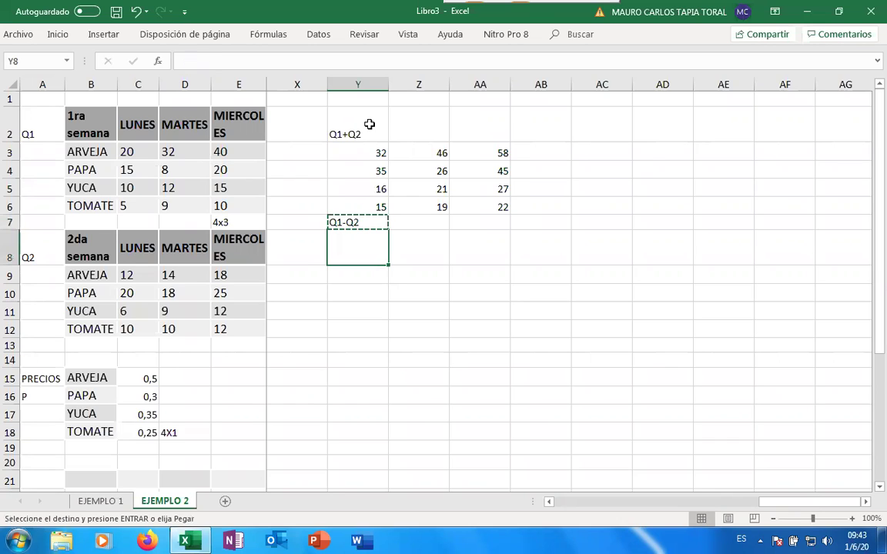
key(Return)
key(Return)
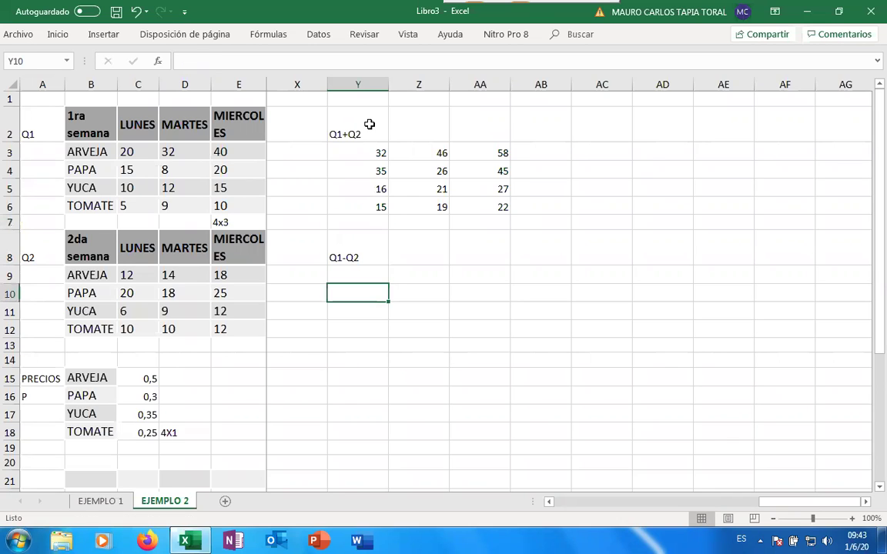
Select the 4x3 range Y9:AA12 below the Q1-Q2 label and start a formula for it.
key(Up)
text(=)
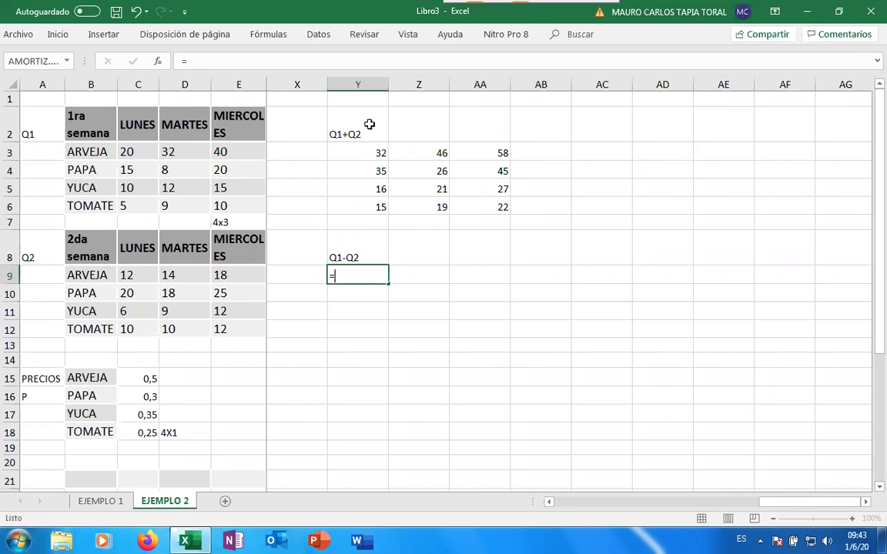
key(Escape)
key(shift+Right)
key(shift+Right)
key(shift+Down)
key(shift+Down)
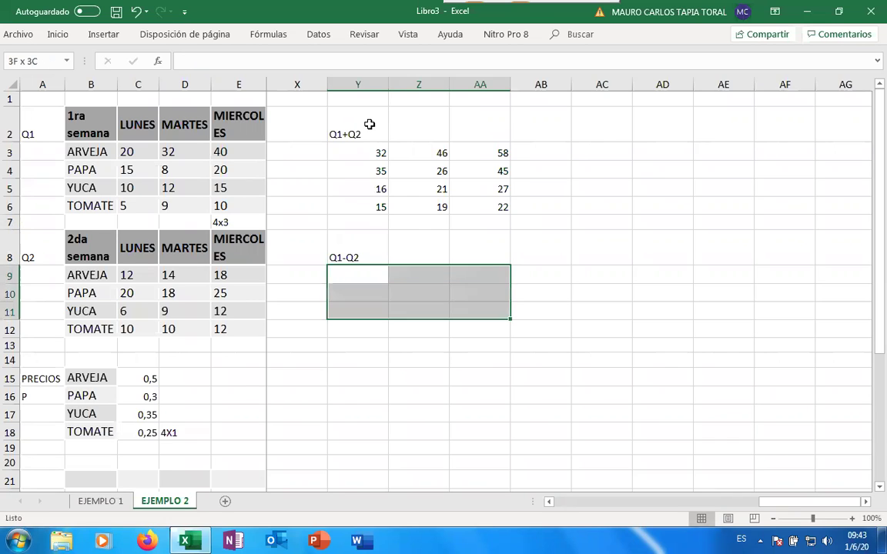
key(shift+Down)
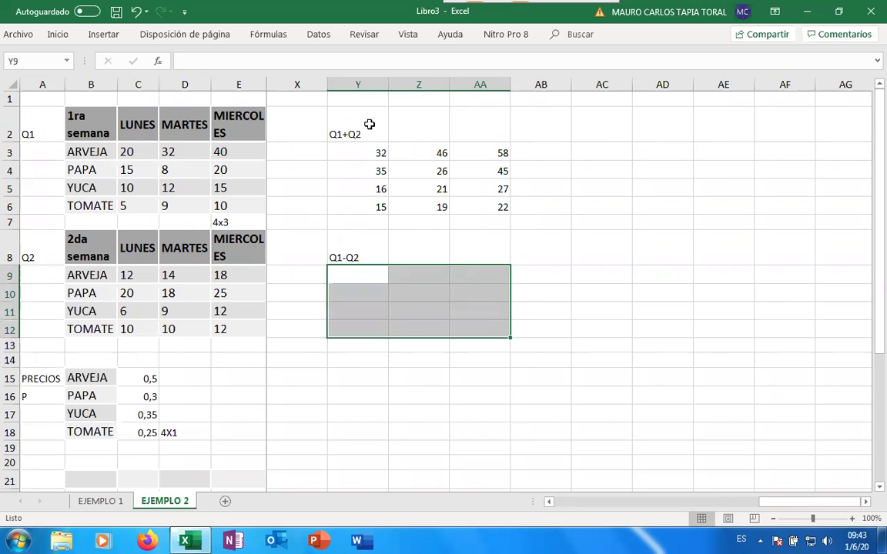
text(=)
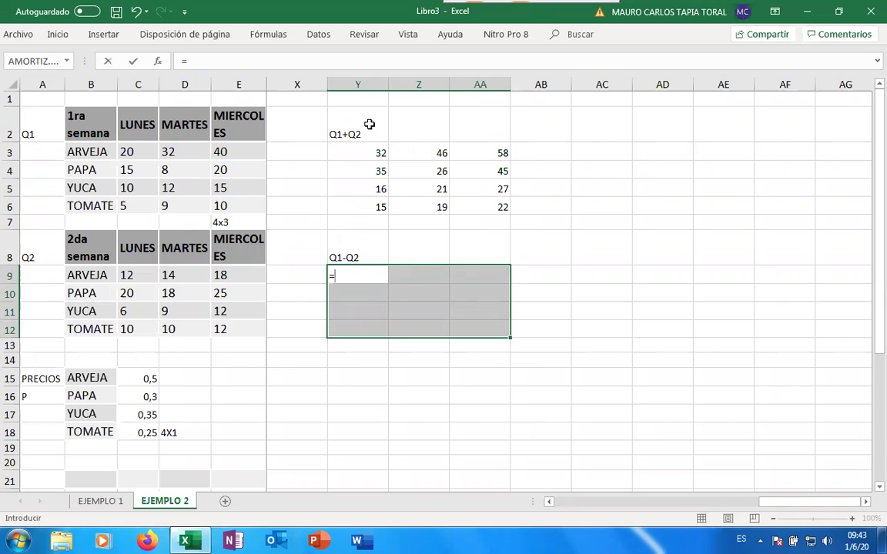
key(Left)
key(Left)
key(Left)
key(Left)
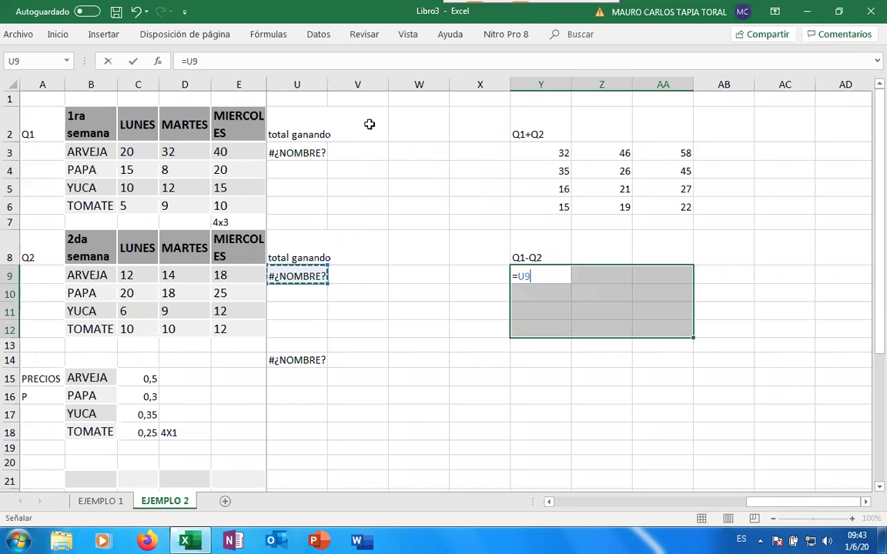
key(Right)
key(Right)
key(Right)
key(Right)
key(Right)
key(Right)
key(Right)
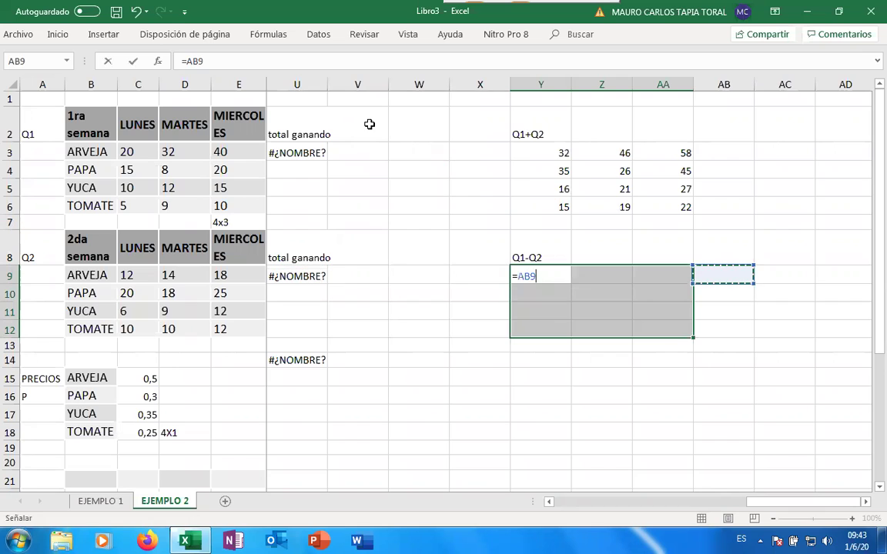
click(135, 276)
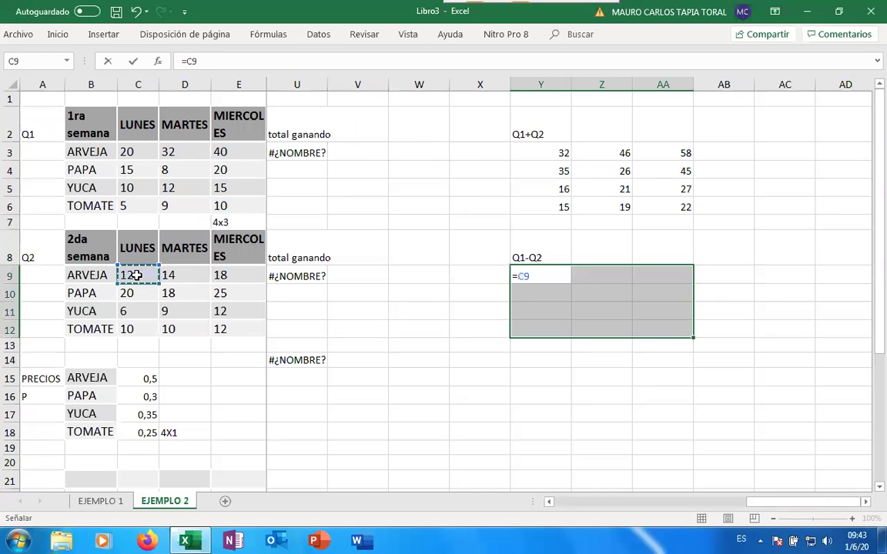
key(shift+Right)
key(shift+Right)
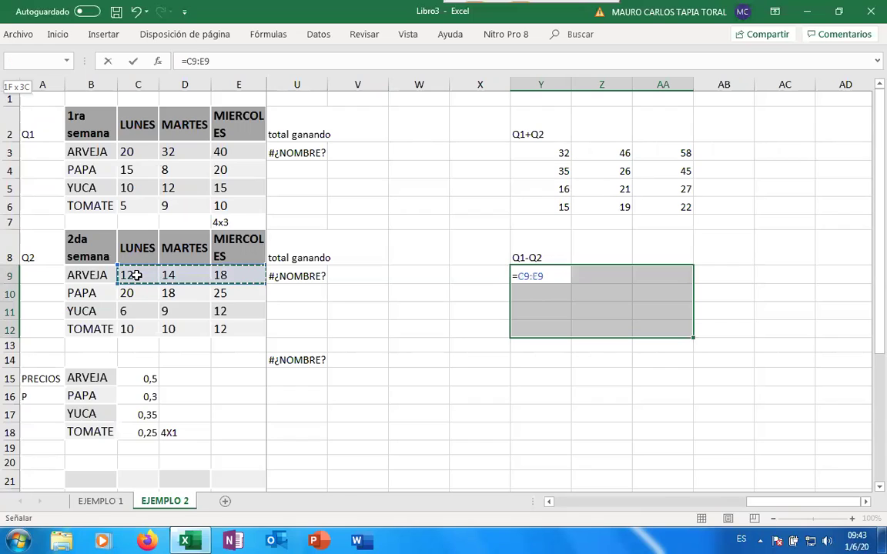
key(shift+Down)
key(shift+Down)
key(shift+Down)
key(shift+Down)
key(shift+Up)
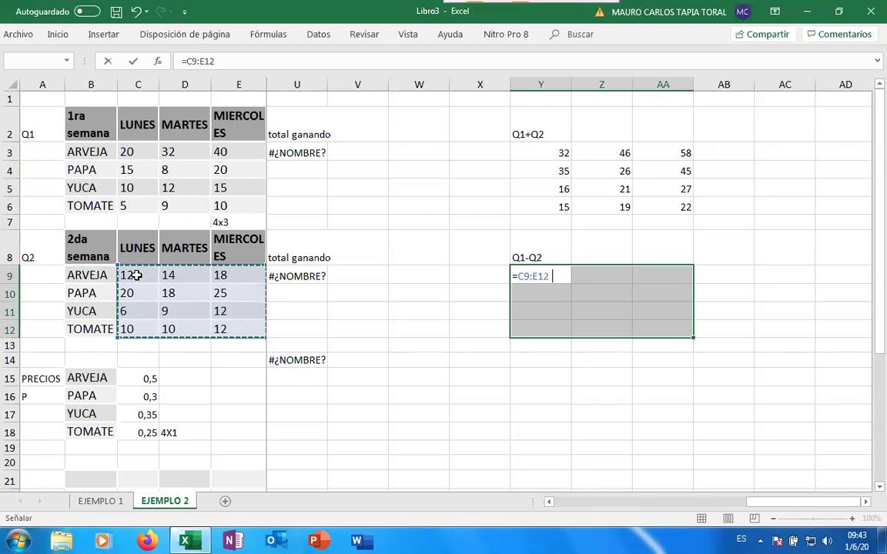
text(-)
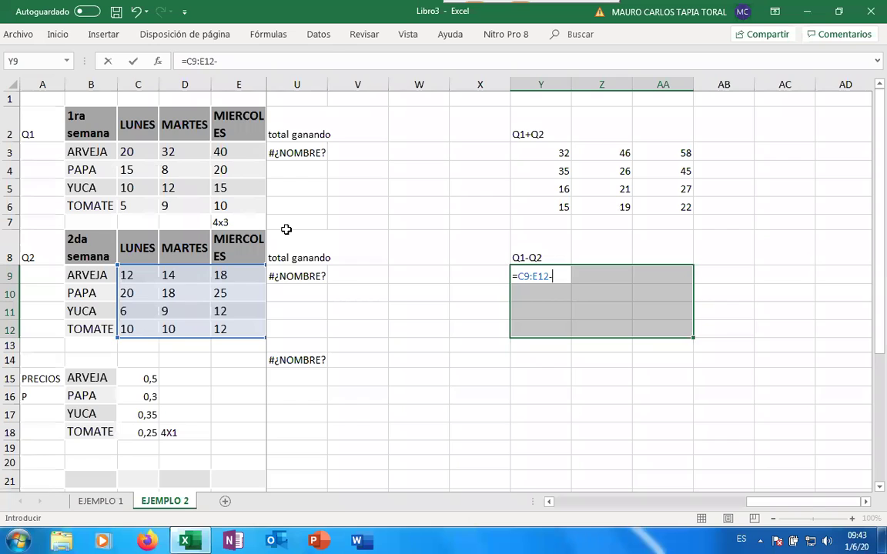
key(BackSpace)
key(BackSpace)
key(BackSpace)
key(BackSpace)
key(BackSpace)
key(BackSpace)
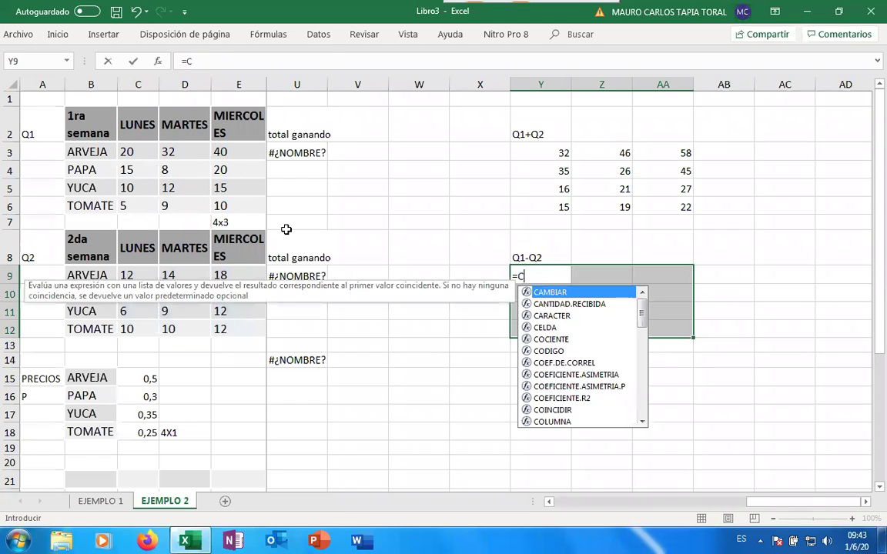
key(BackSpace)
Use the Q1 quantities C3:E6 as the first operand of the Y9 formula, followed by a minus sign.
click(134, 152)
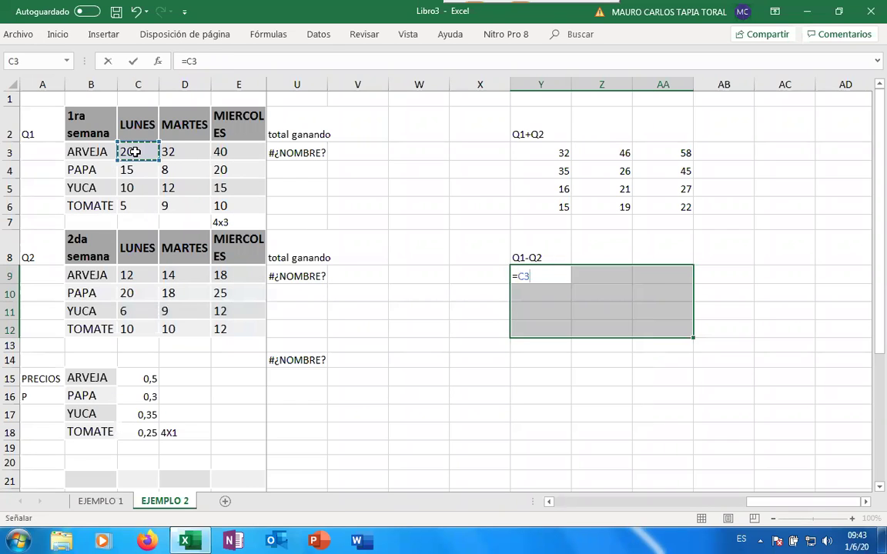
key(shift+Down)
key(shift+Down)
key(shift+Down)
key(shift+Right)
key(shift+Right)
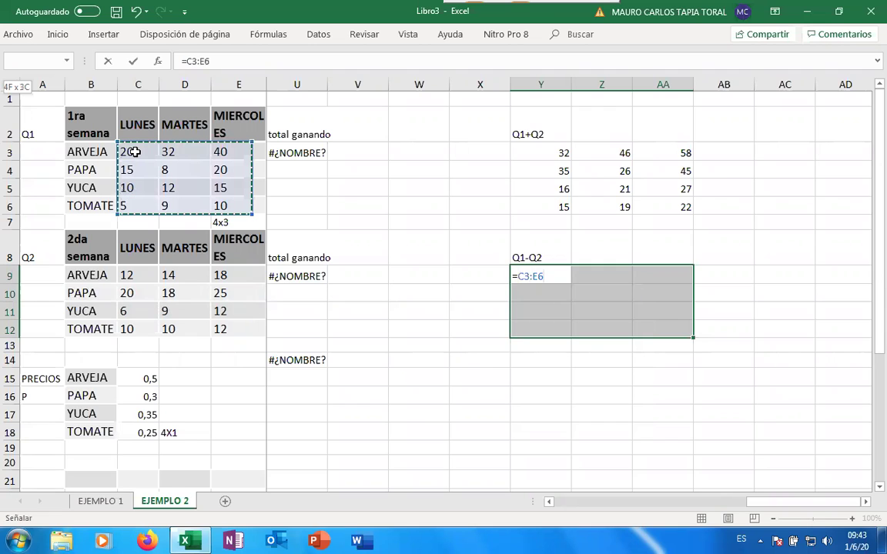
text(-)
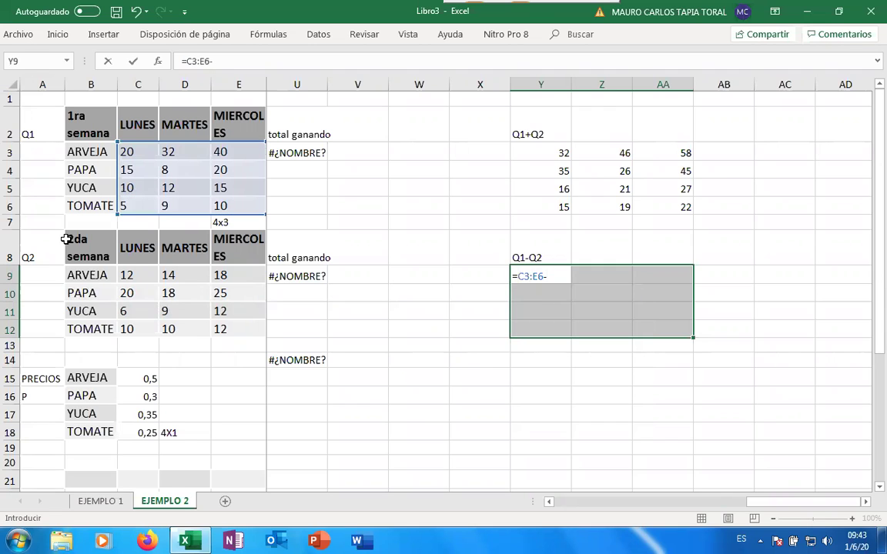
Complete the Y9 formula as =C3:E6-C9:E12 by subtracting the Q2 quantities, and enter it.
click(136, 274)
key(shift+Down)
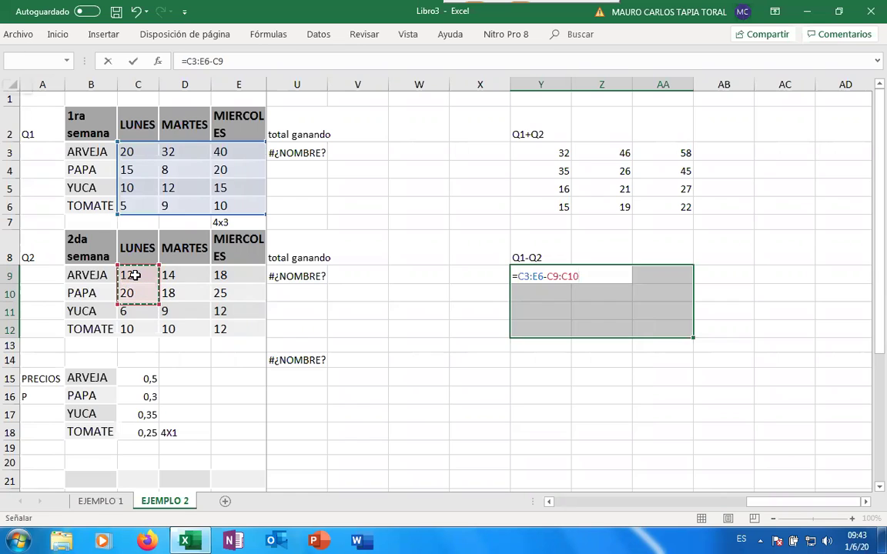
key(shift+Down)
key(shift+Down)
key(shift+Right)
key(shift+Right)
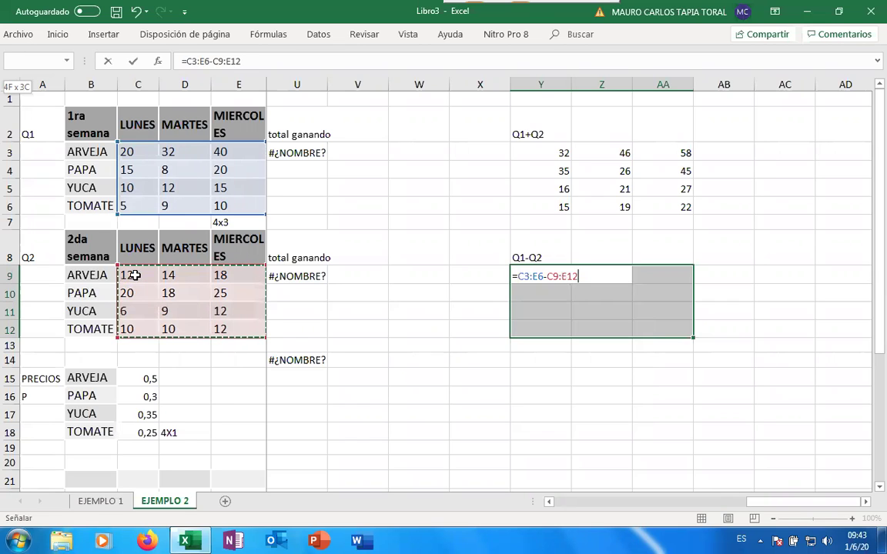
key(Return)
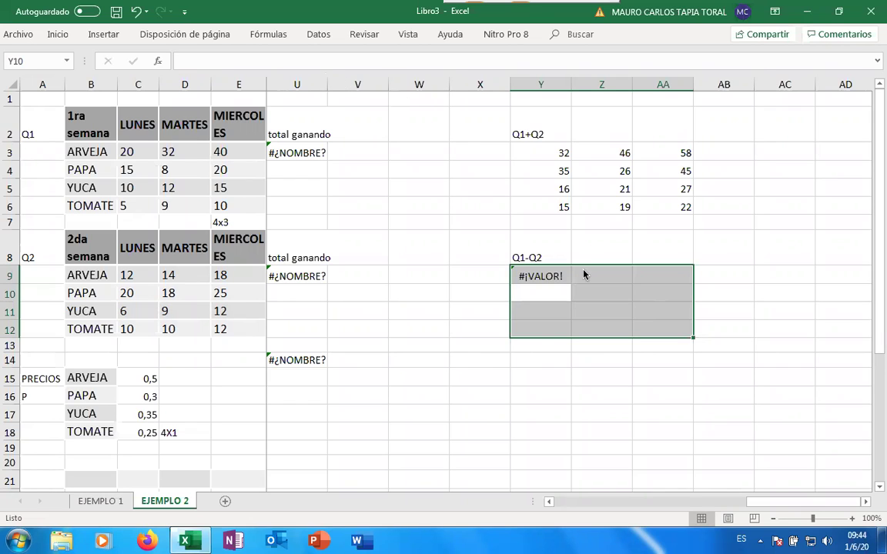
Apply the formula =C3:E6-C9:E12 as an array formula across the 4x3 range Y9:AA12.
click(552, 278)
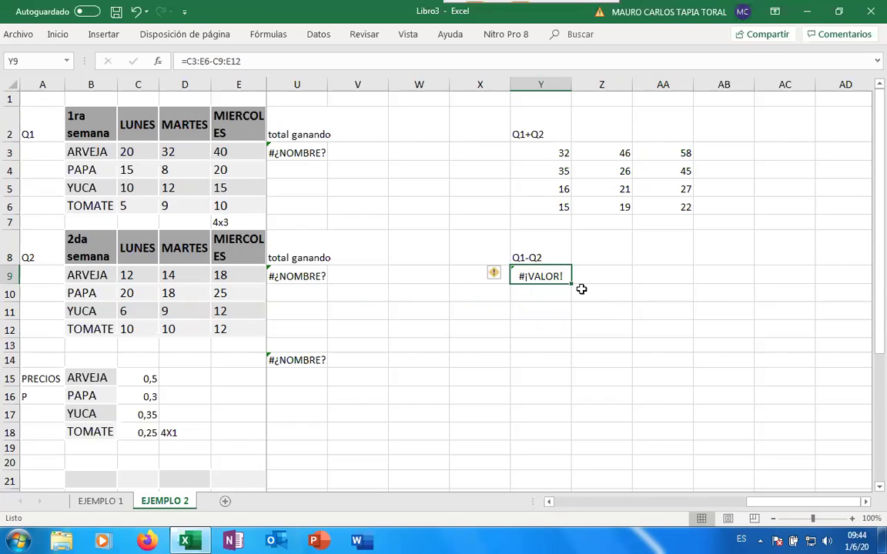
key(shift+Down)
key(shift+Down)
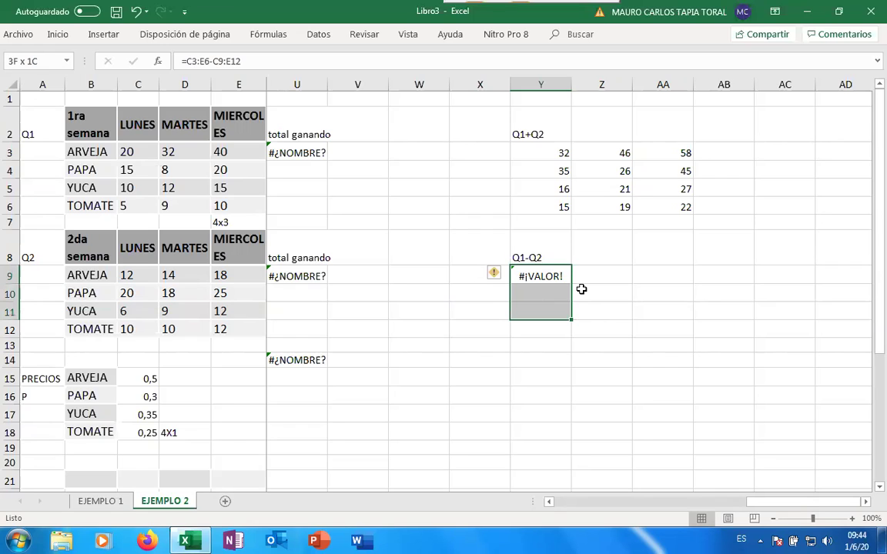
key(shift+Down)
key(shift+Right)
key(shift+Right)
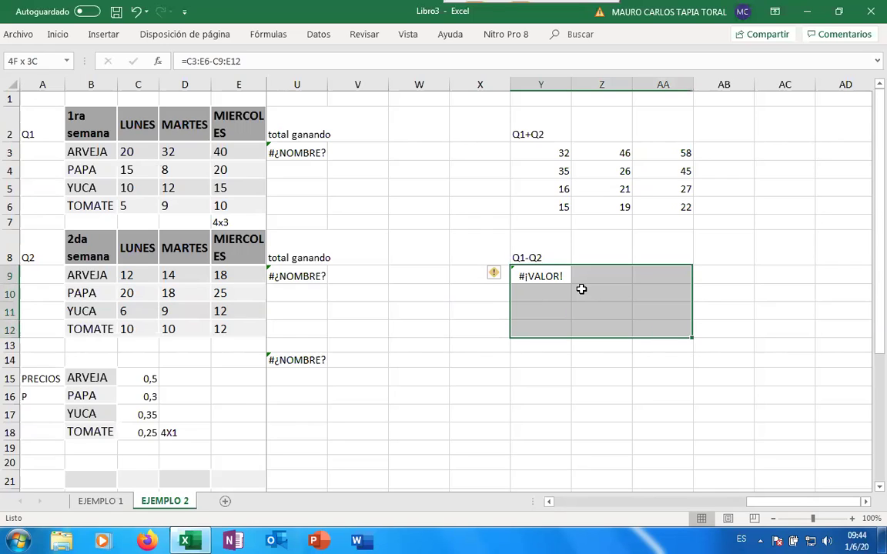
click(270, 64)
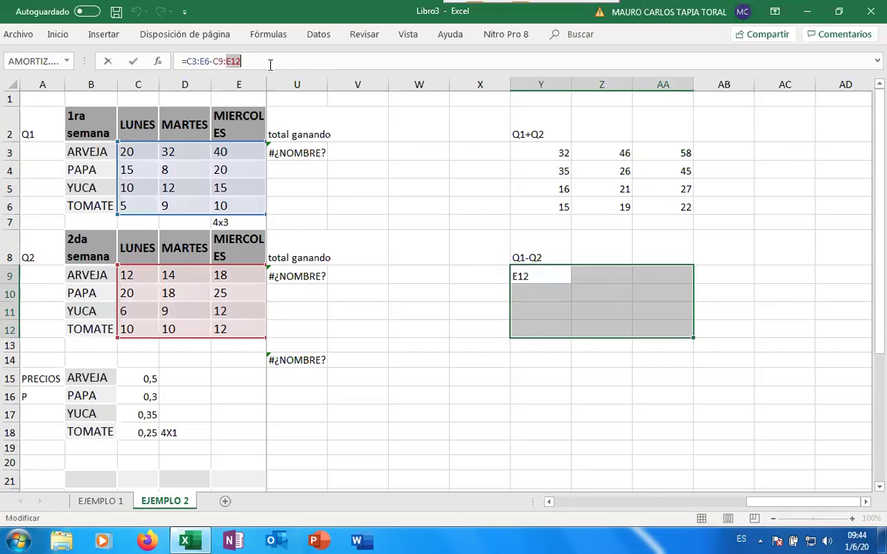
key(ctrl+shift+Return)
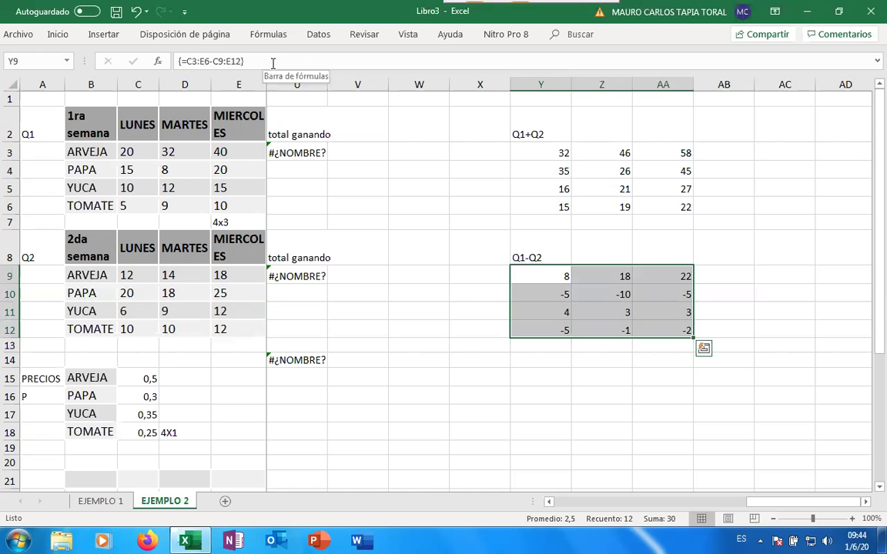
click(880, 542)
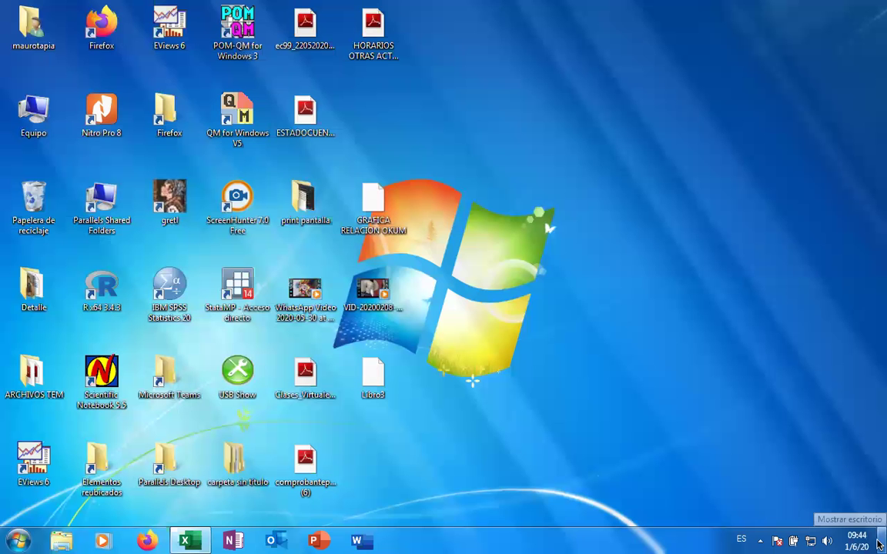
key(alt+Tab)
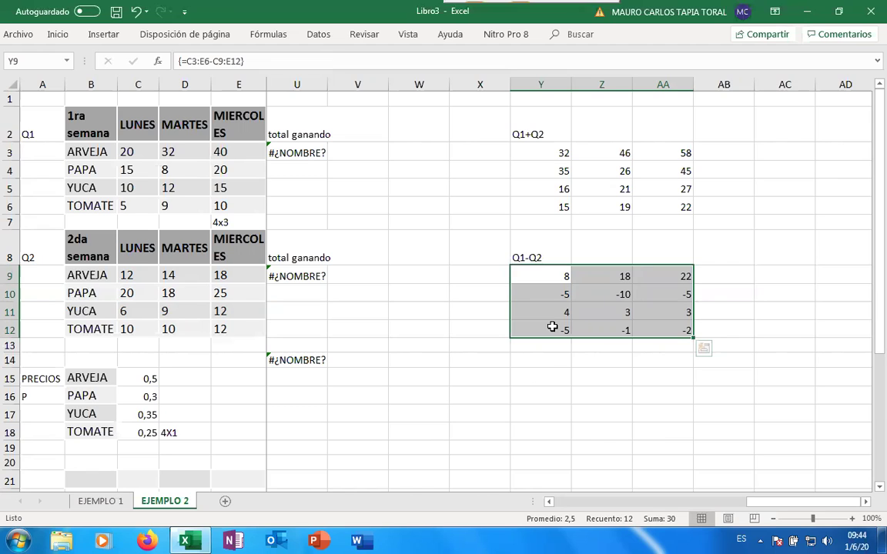
click(550, 356)
double_click(550, 356)
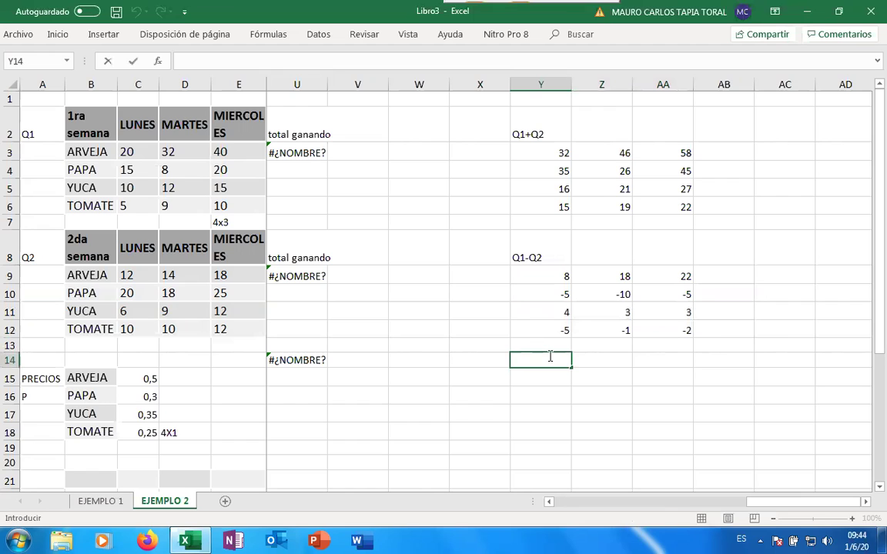
text(=RES)
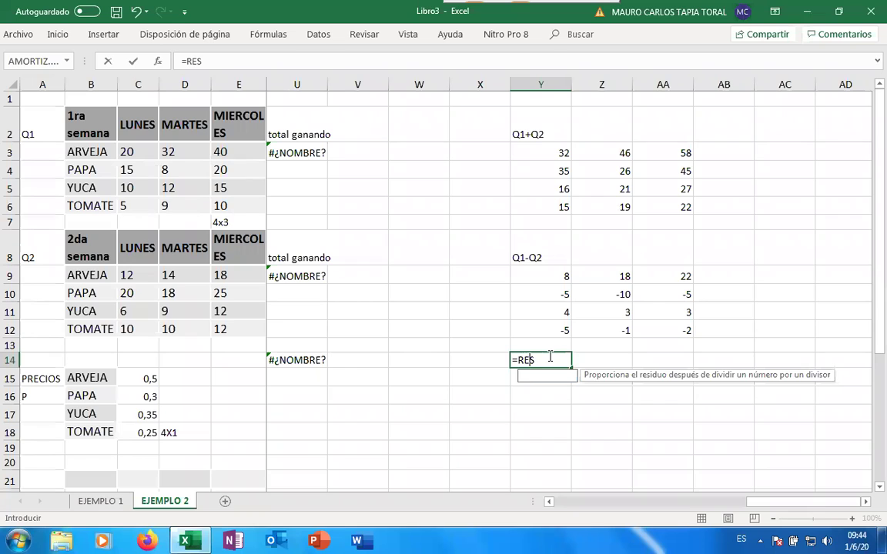
key(BackSpace)
key(BackSpace)
key(BackSpace)
text(M)
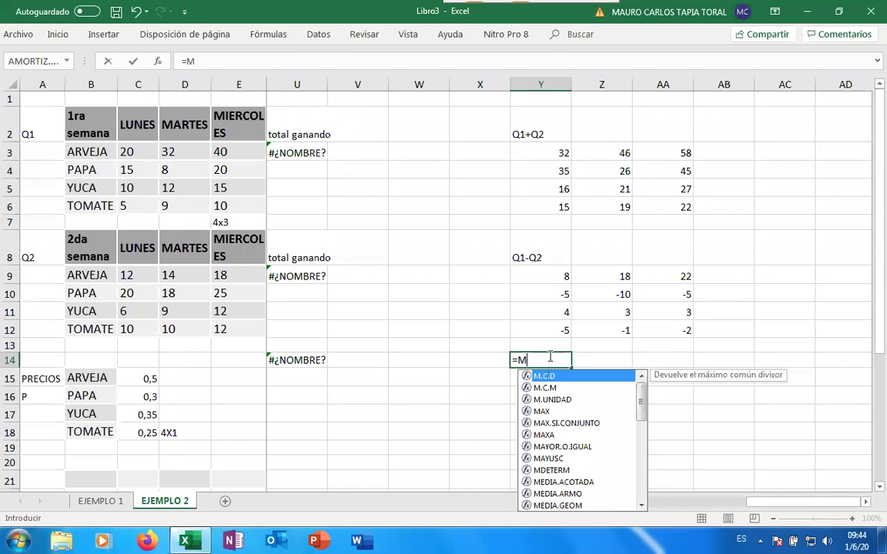
text(RE)
key(BackSpace)
key(BackSpace)
key(BackSpace)
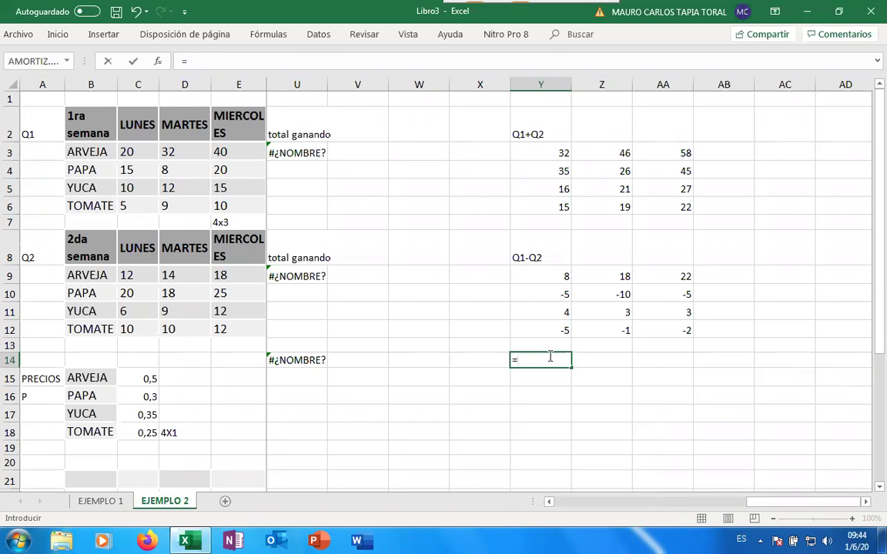
key(Escape)
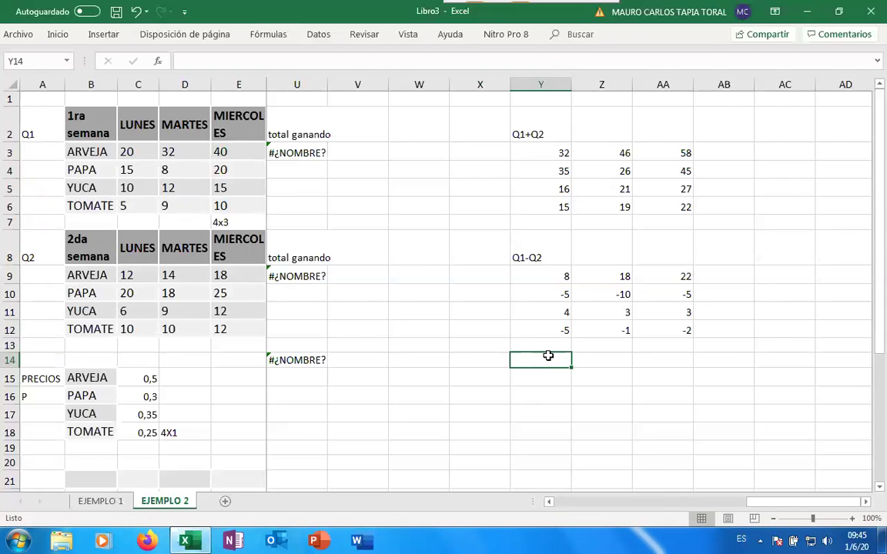
Examine the two range references in the array formula of Y3, the first cell of the Q1+Q2 matrix.
click(563, 154)
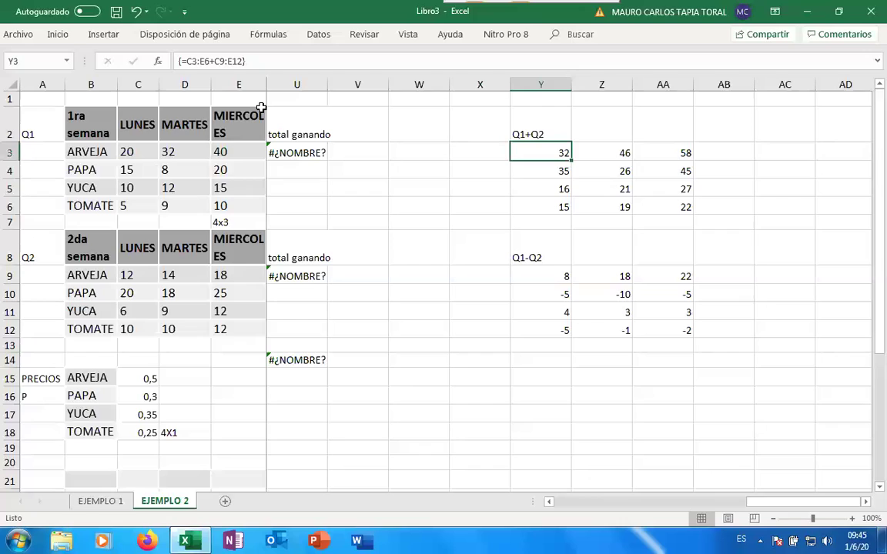
click(212, 61)
drag(205, 62, 187, 62)
click(189, 61)
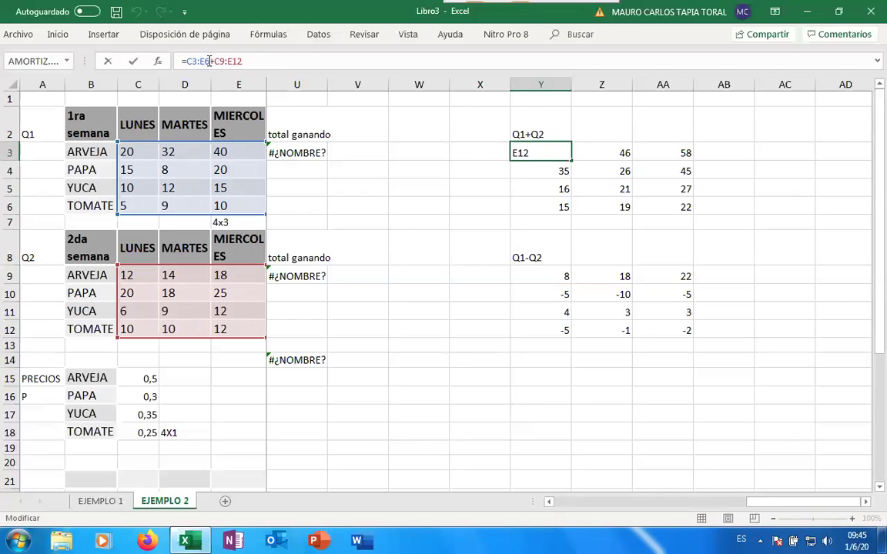
double_click(196, 61)
double_click(219, 61)
triple_click(220, 61)
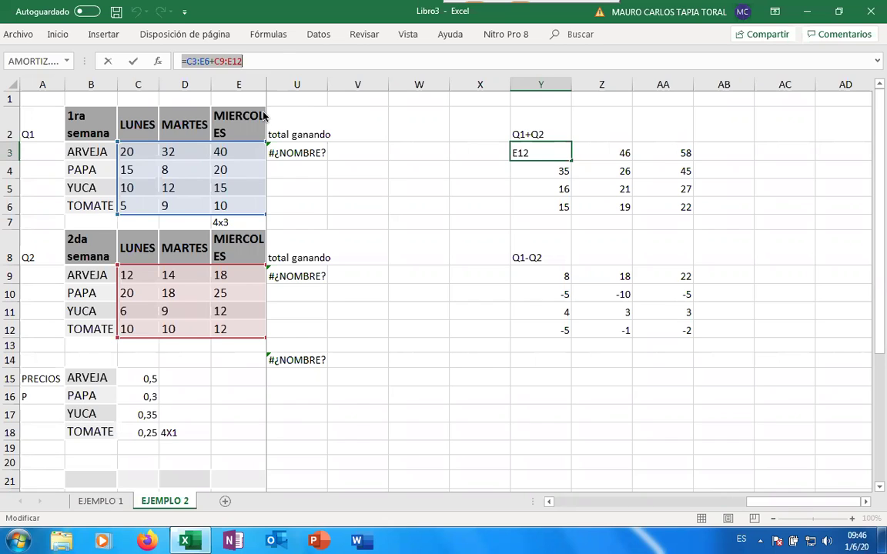
click(275, 52)
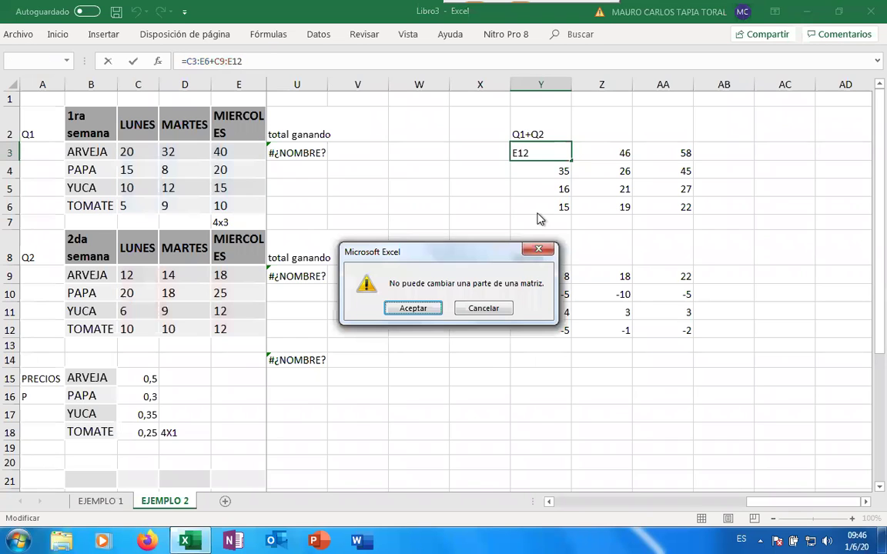
click(539, 251)
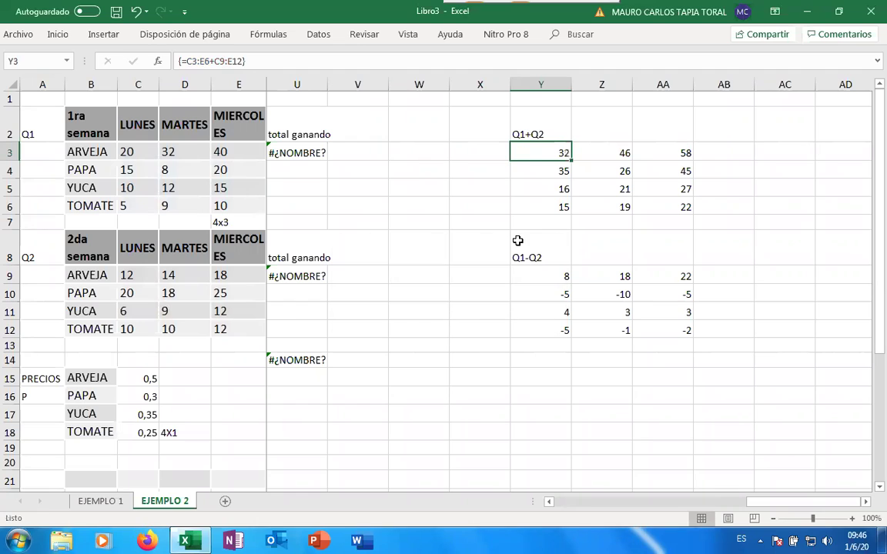
Re-enter =C3:E6+C9:E12 as an array formula over the whole Q1+Q2 matrix, Y3:AA6.
key(shift+Down)
key(shift+Down)
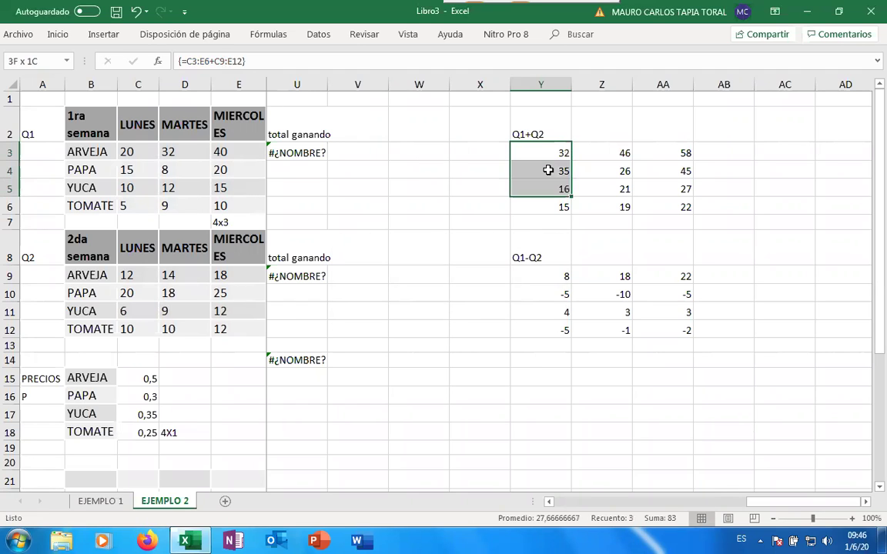
key(shift+Right)
key(shift+Right)
key(shift+Down)
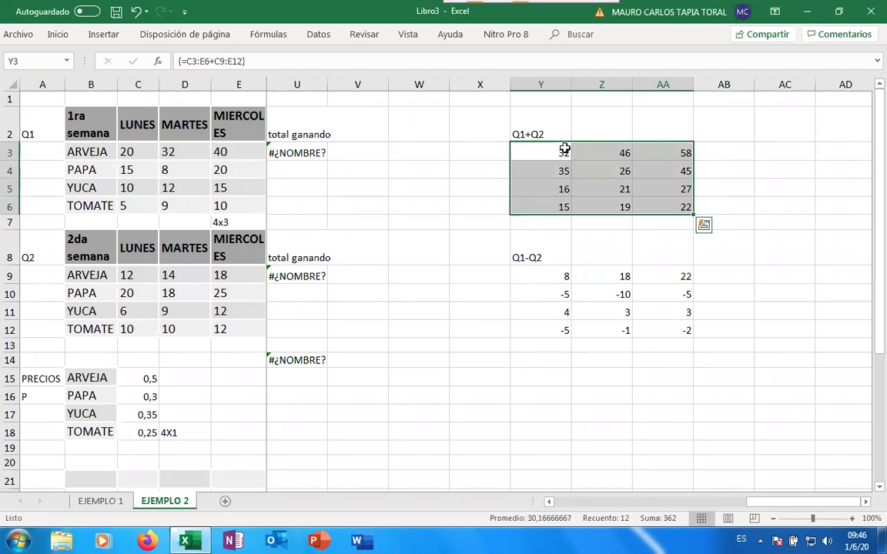
click(264, 60)
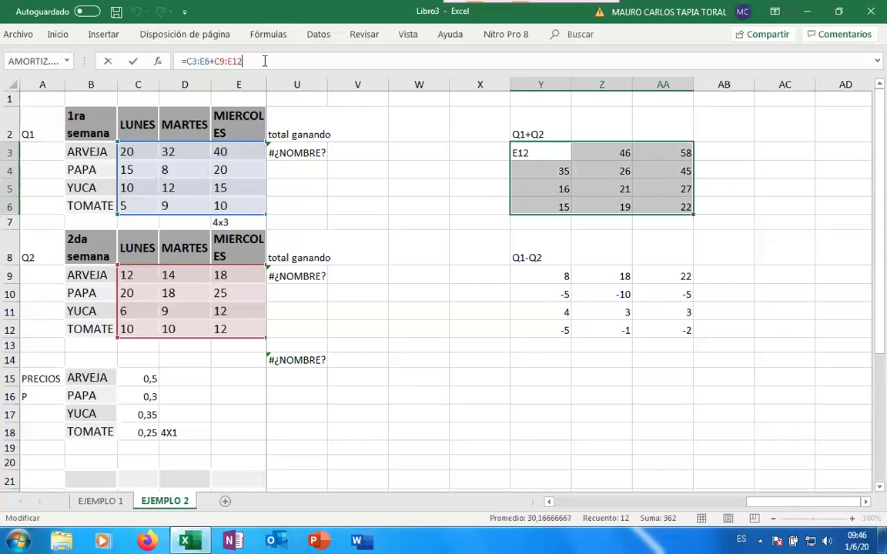
key(ctrl+shift+Return)
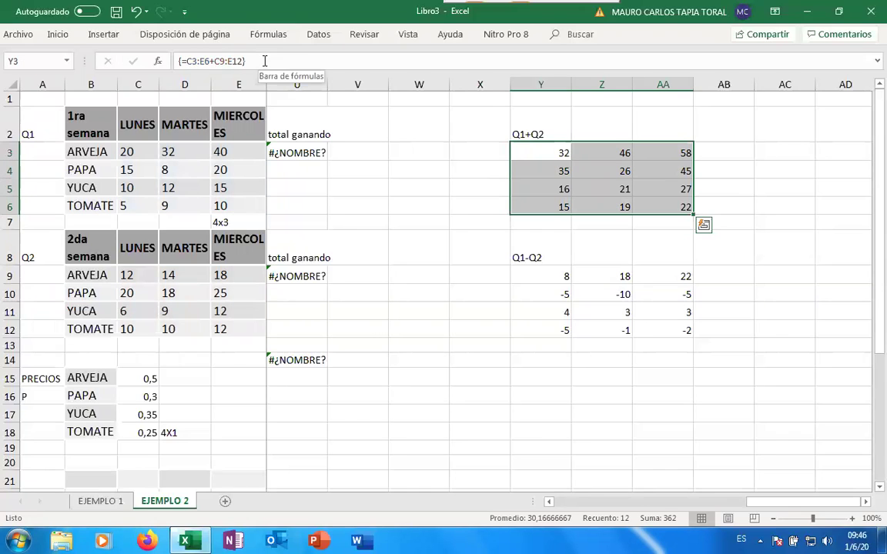
Start a formula in AC3 with the Q1 quantities C3:E6 followed by a minus sign.
key(Left)
key(Down)
key(Down)
key(Down)
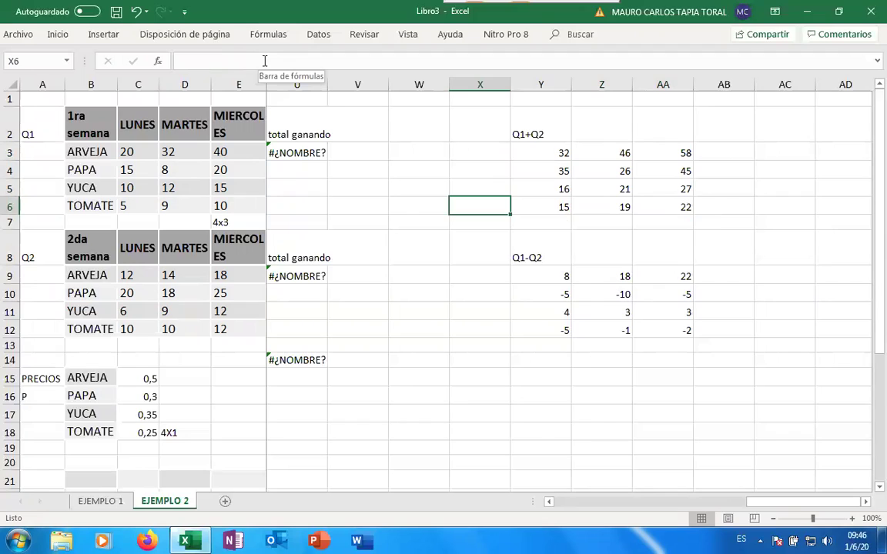
key(Right)
key(Right)
key(Right)
key(Right)
key(Up)
key(Up)
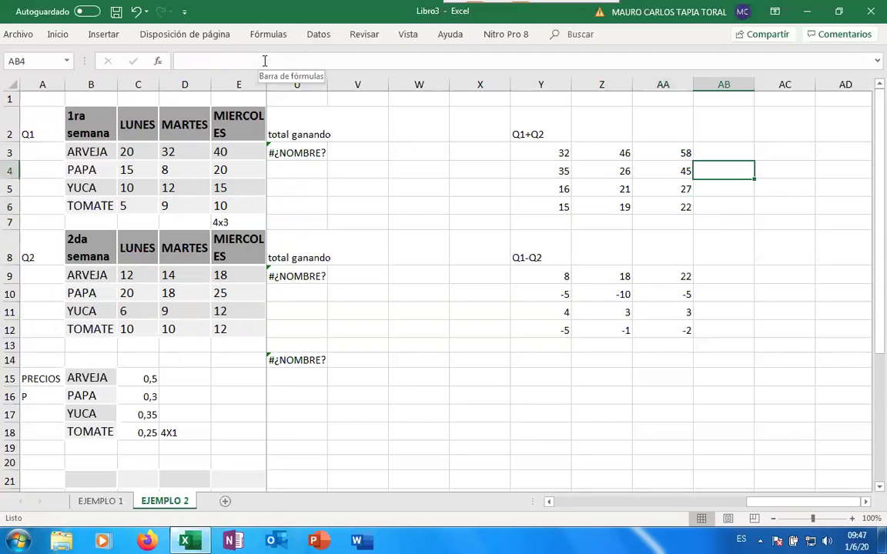
key(Right)
key(Up)
text(=)
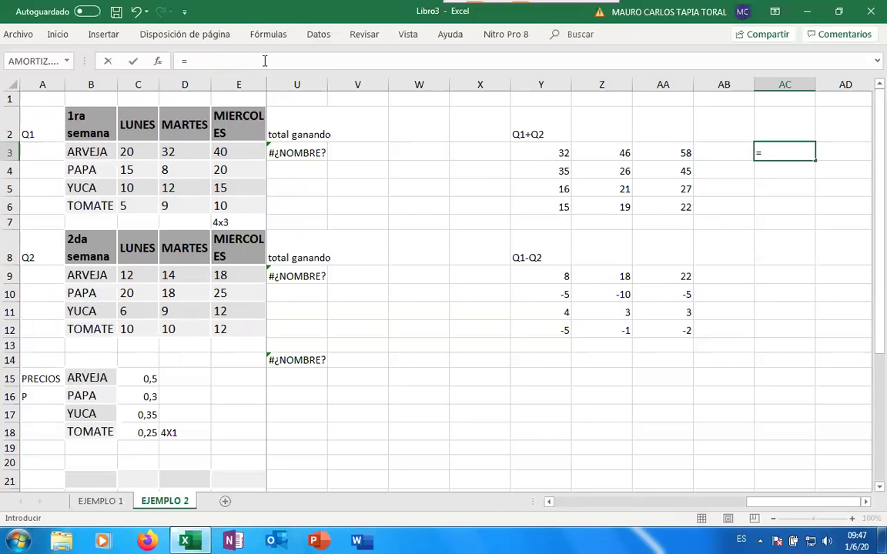
click(122, 150)
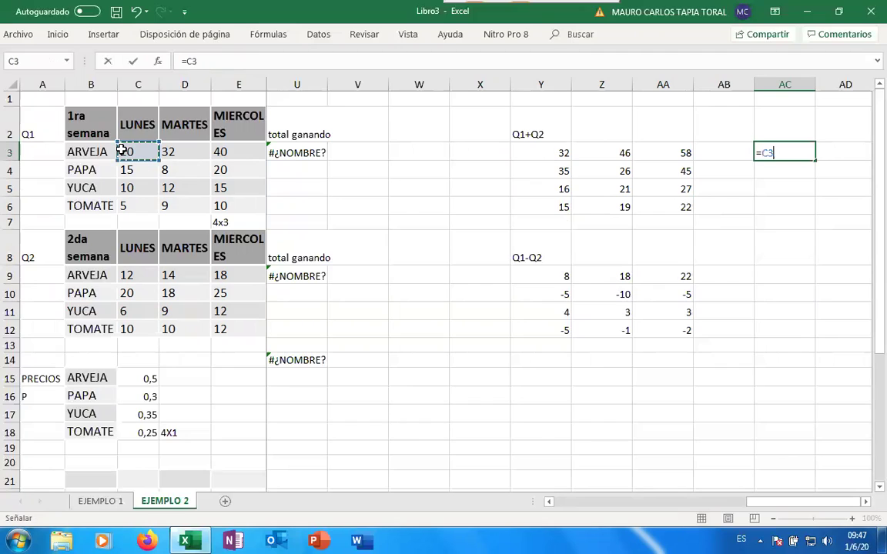
key(shift+Down)
key(shift+Down)
key(shift+Down)
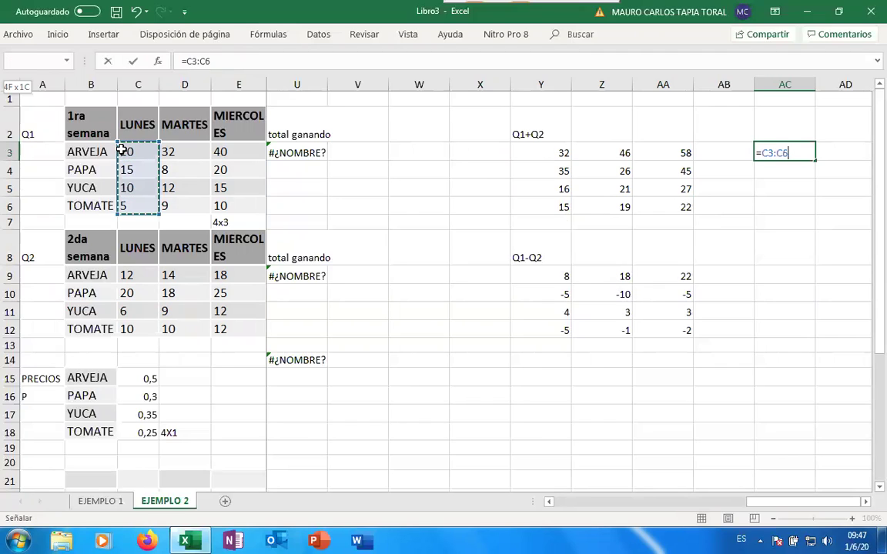
key(shift+Right)
key(shift+Right)
text(-)
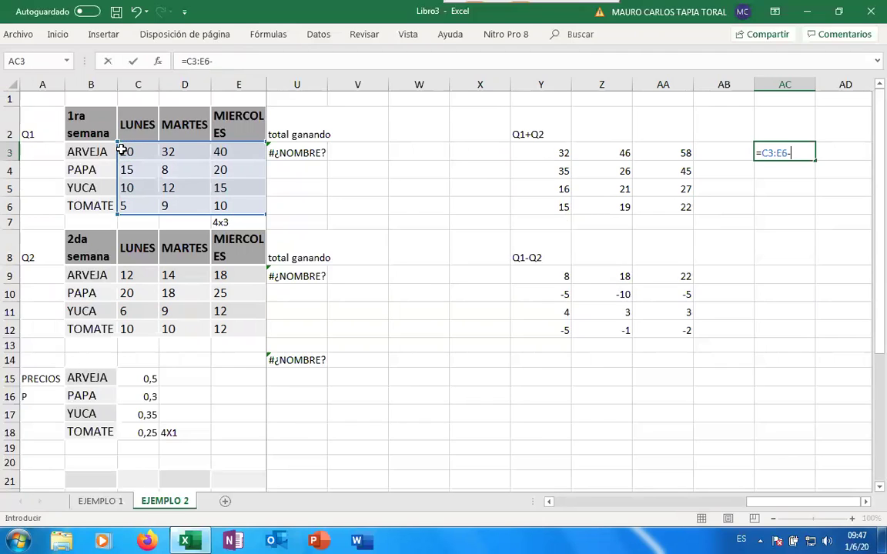
Complete the AC3 formula as =C3:E6-C9:E12 with the Q2 quantities, and enter it as a normal formula.
click(126, 275)
key(shift+Down)
key(shift+Down)
key(shift+Down)
key(shift+Right)
key(shift+Right)
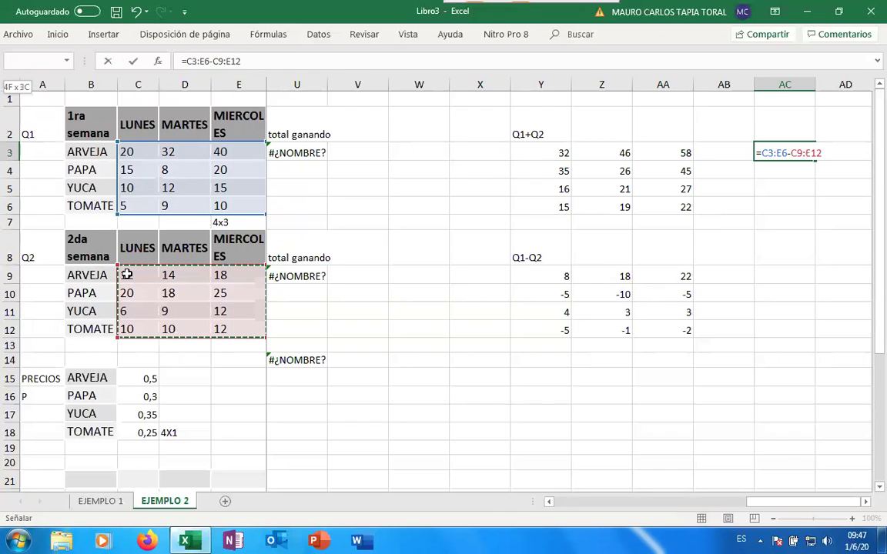
key(Return)
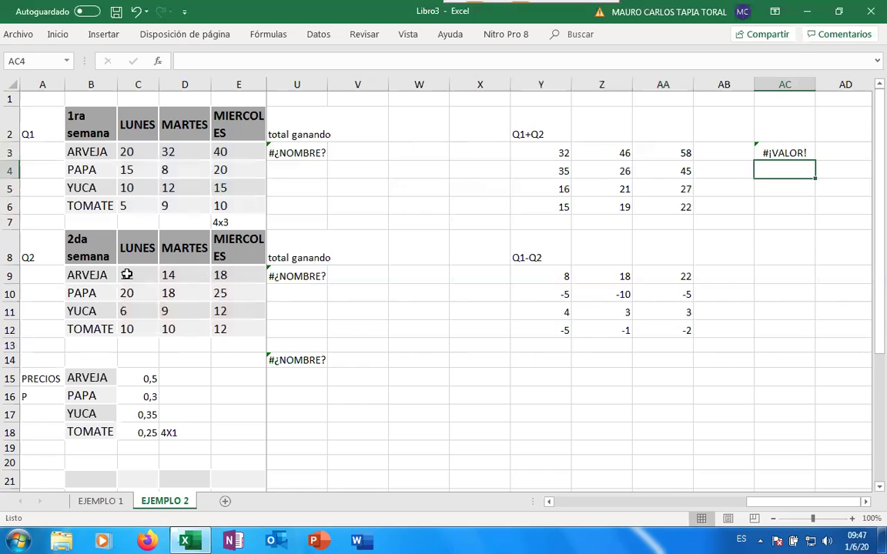
Select the 4x3 range AC3:AE6 and restart its formula in AC3 with the Q1 range C3:E6 and a minus sign.
key(Up)
key(shift+Right)
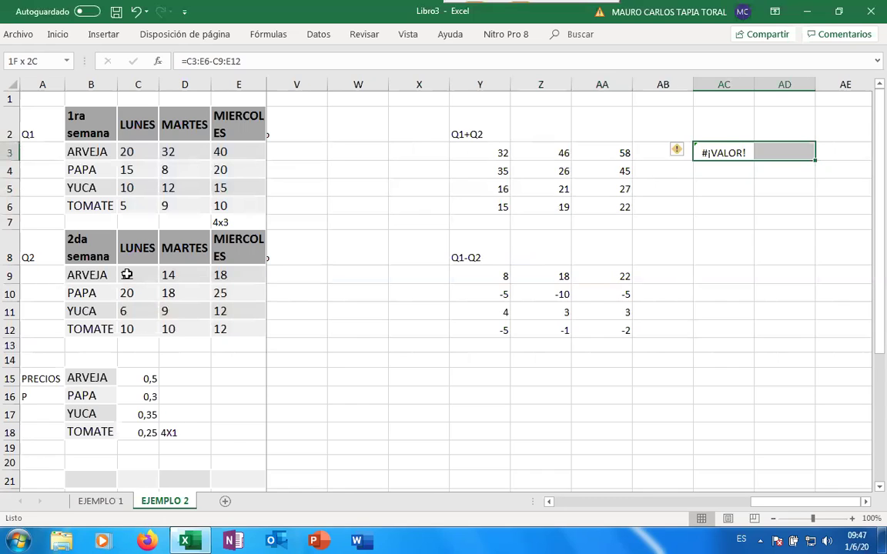
key(shift+Right)
key(shift+Down)
key(shift+Down)
key(shift+Down)
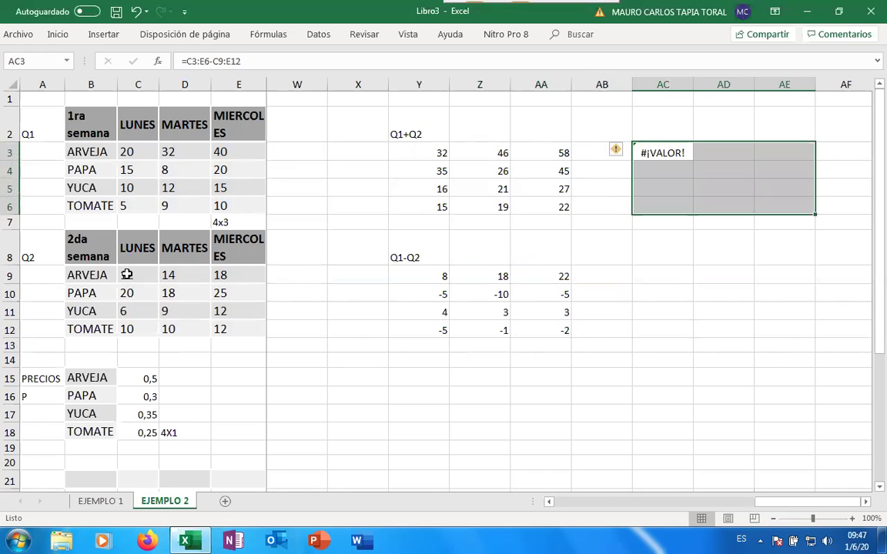
key(F2)
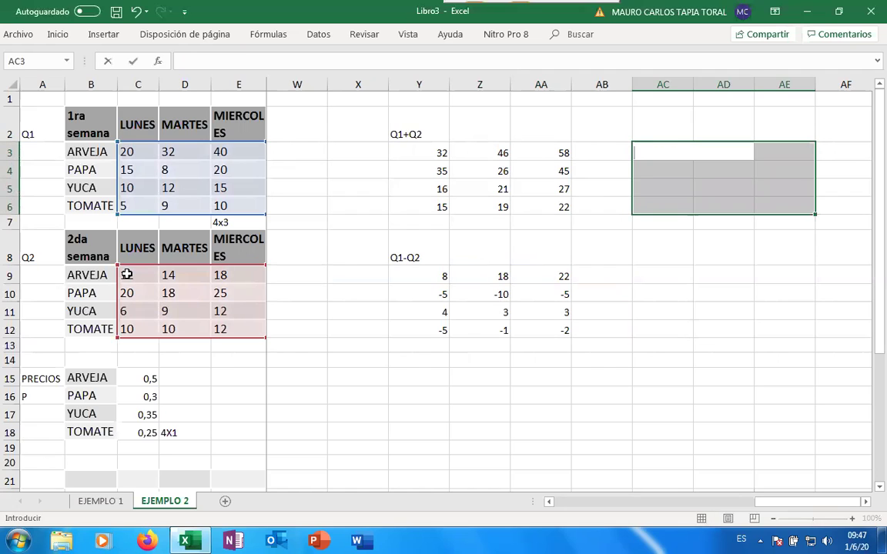
text(=)
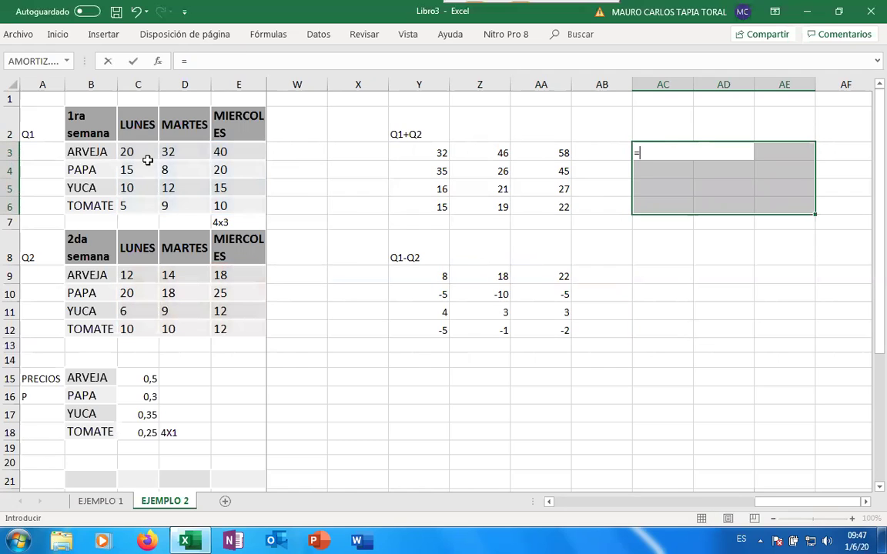
click(148, 147)
key(shift+Down)
key(shift+Down)
key(shift+Down)
key(shift+Right)
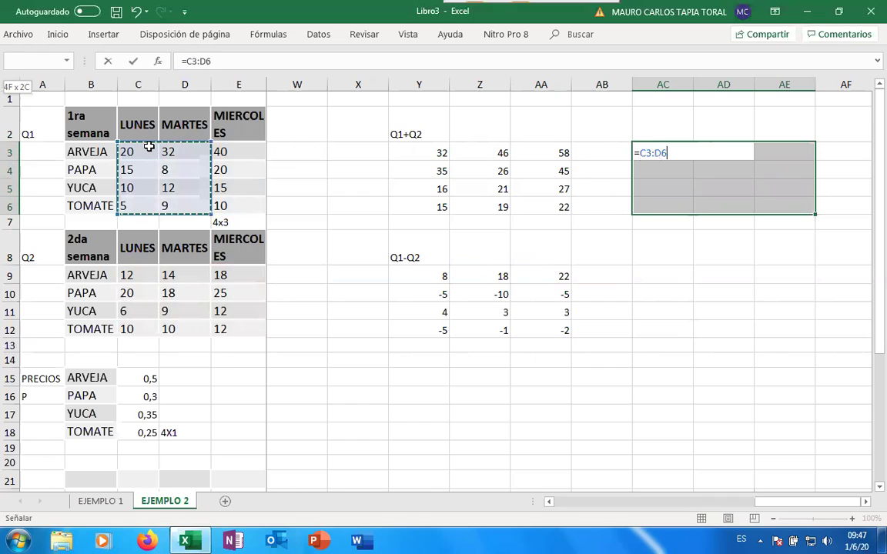
key(shift+Right)
text(-)
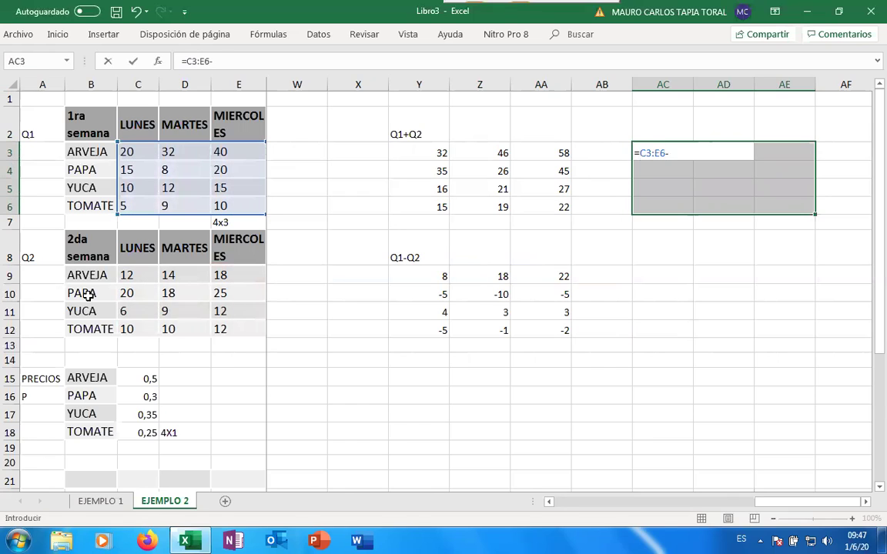
Add the Q2 range C9:E12 to the restarted AC3 formula and enter =C3:E6-C9:E12.
click(128, 275)
key(shift+Down)
key(shift+Down)
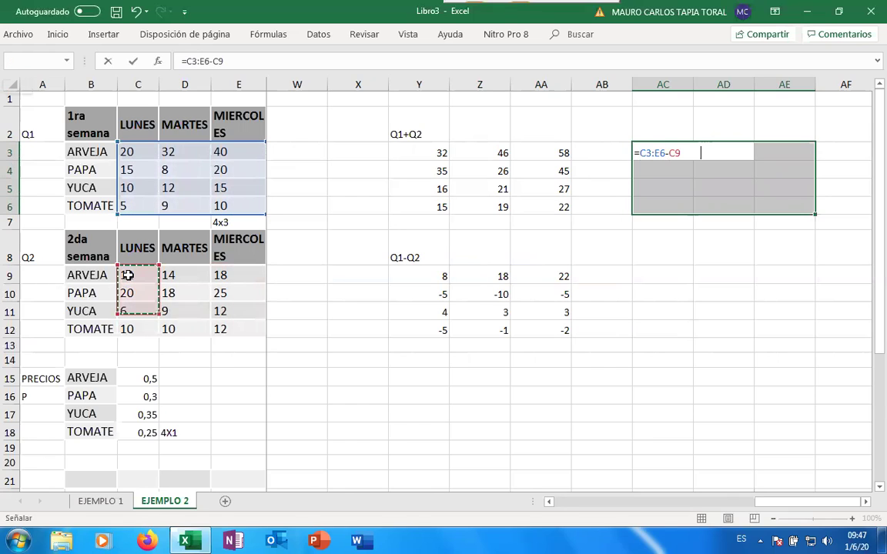
key(shift+Down)
key(shift+Right)
key(shift+Right)
key(Return)
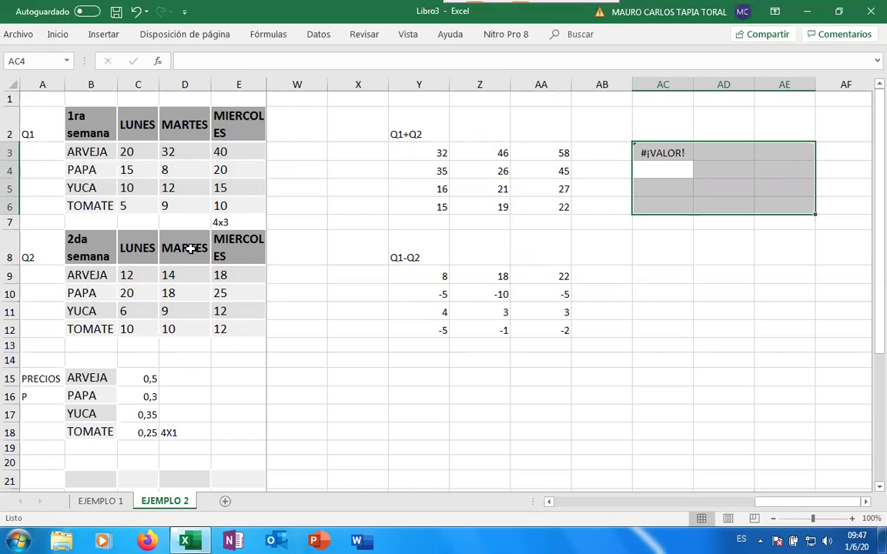
Apply the AC3 formula =C3:E6-C9:E12 as an array formula across AC3:AE6.
click(669, 153)
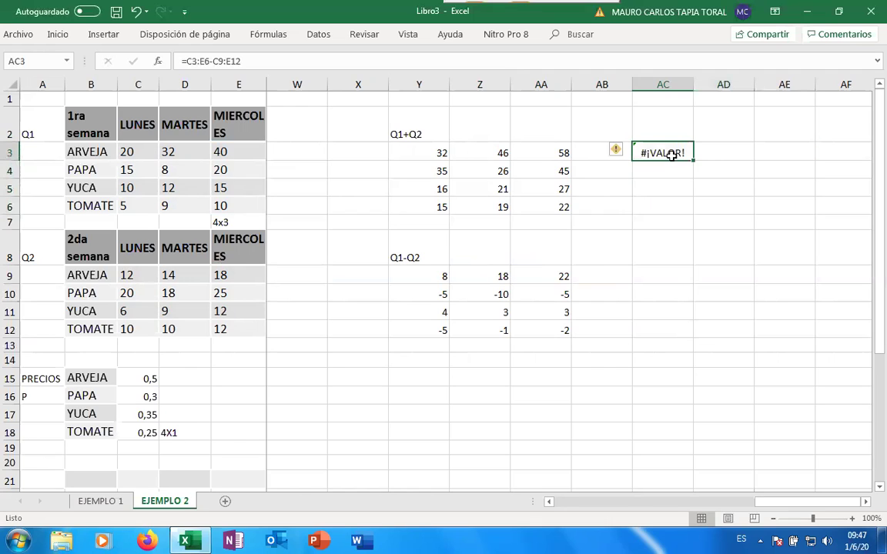
key(shift+Down)
key(shift+Down)
key(shift+Down)
key(shift+Right)
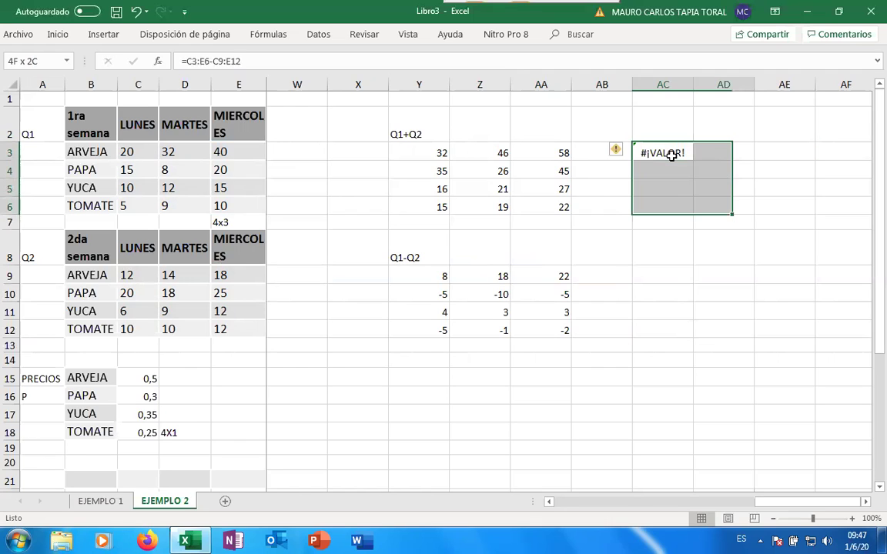
key(shift+Right)
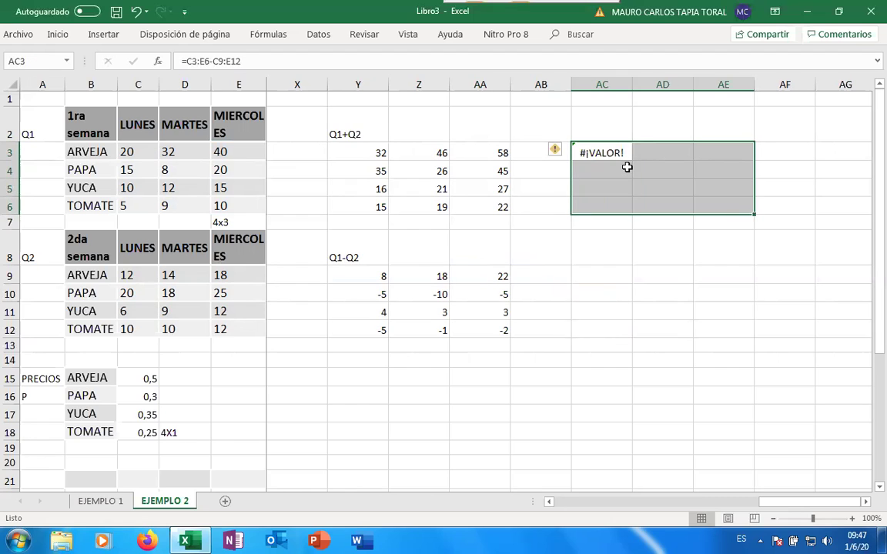
click(260, 61)
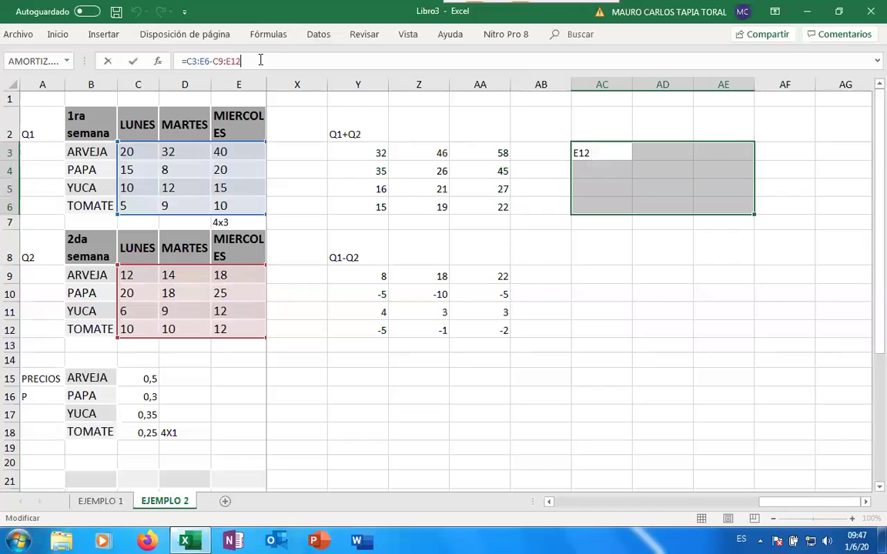
key(ctrl+shift+Return)
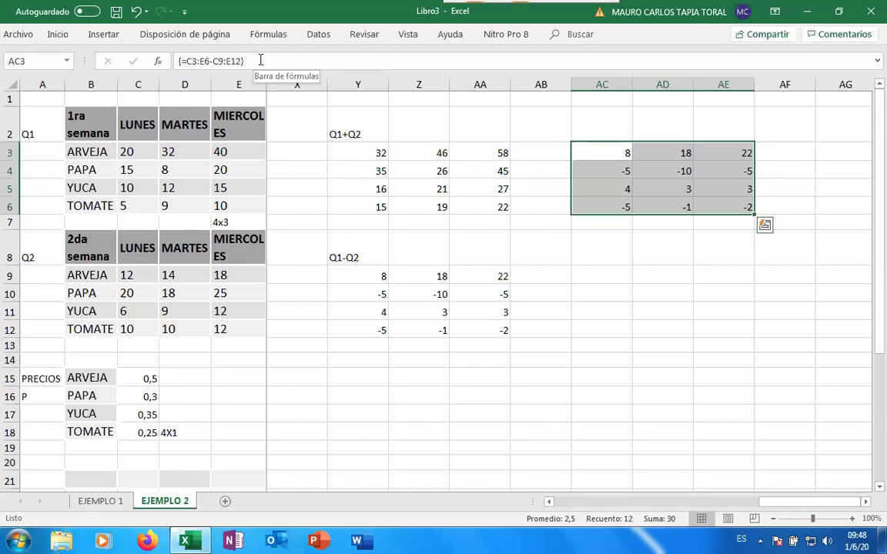
Start a matrix product formula in AC9 with the MMULT function.
key(Down)
key(Down)
key(Down)
key(Down)
key(Down)
key(Down)
key(Down)
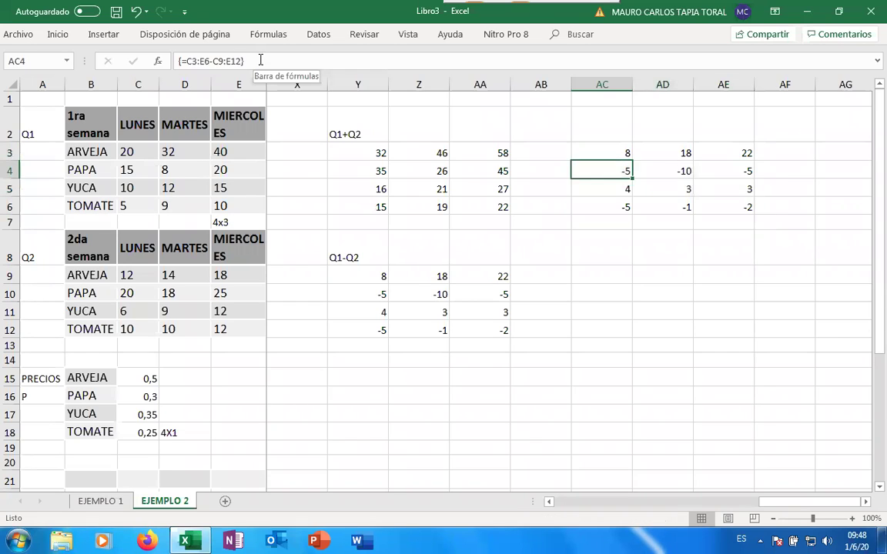
key(Up)
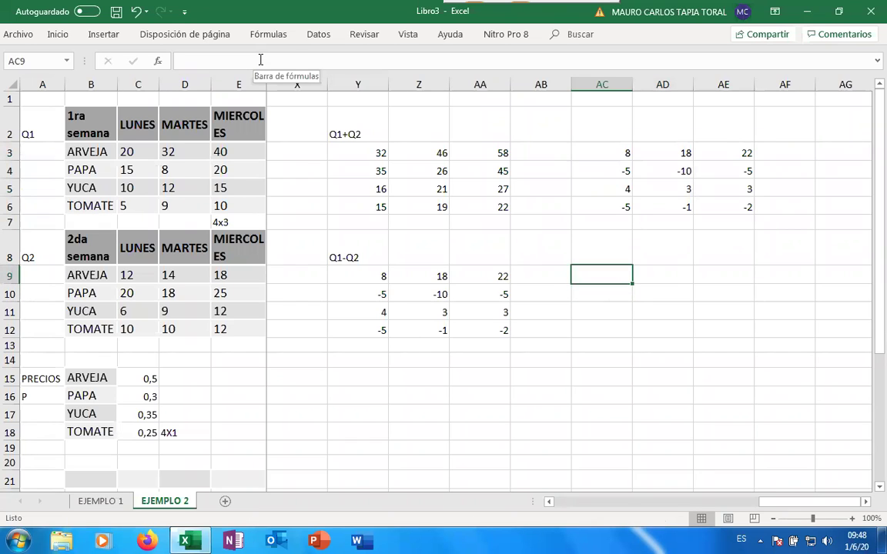
text(=MM)
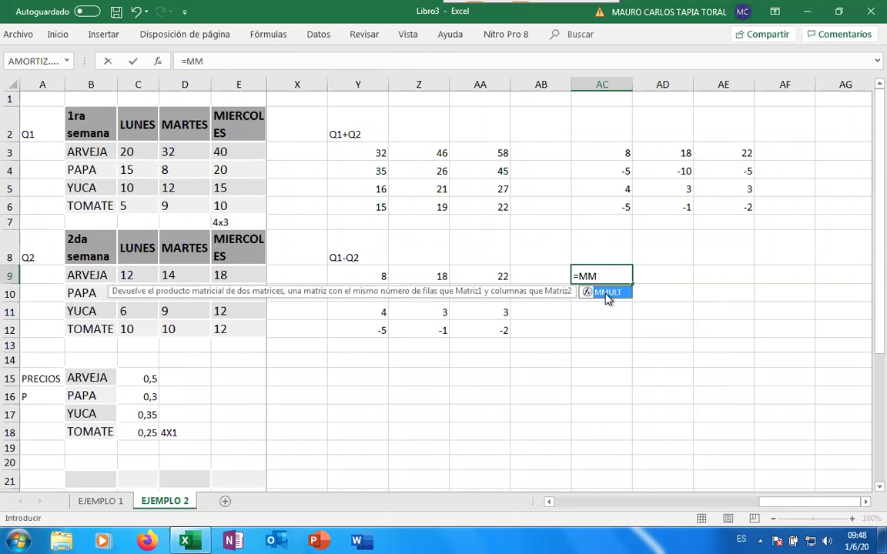
double_click(606, 294)
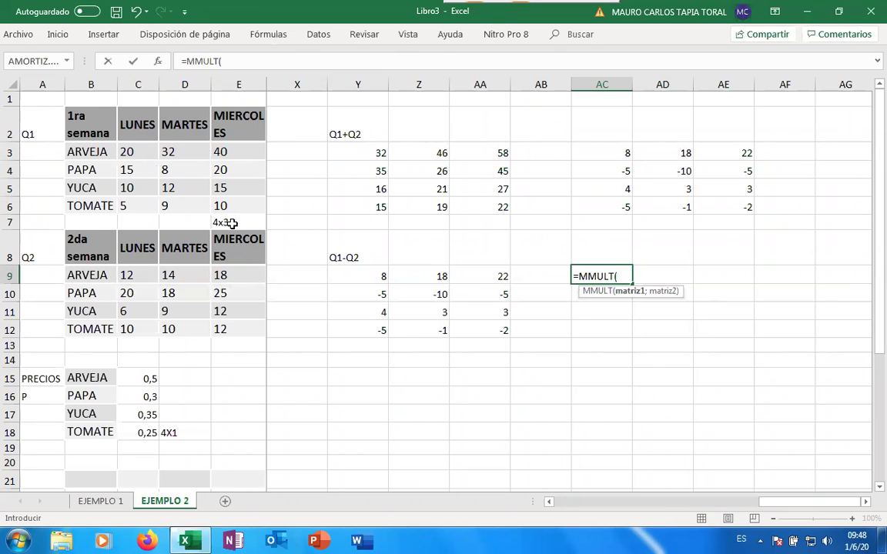
Nest the TRANSPONER function as the first matrix argument of the MMULT formula in AC9.
scroll(320, 329, down, 1)
scroll(320, 328, up, 1)
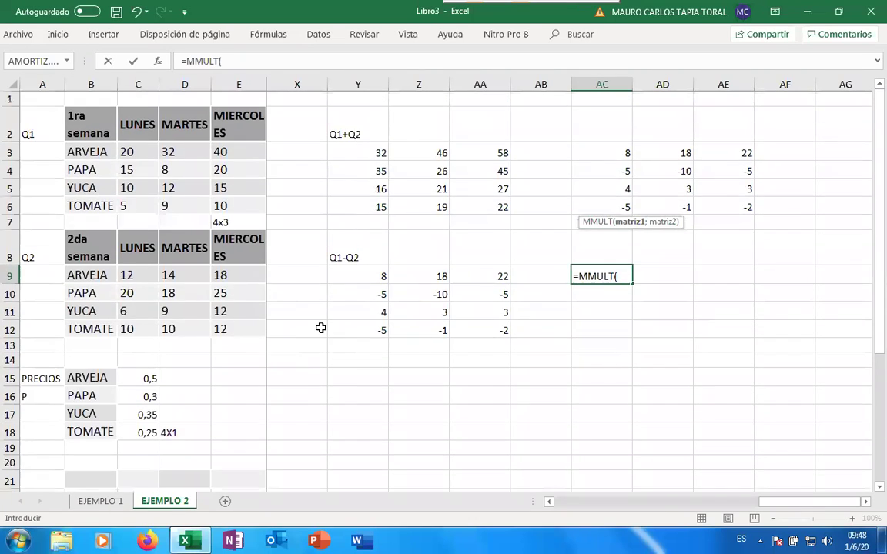
scroll(321, 328, down, 7)
scroll(321, 328, up, 4)
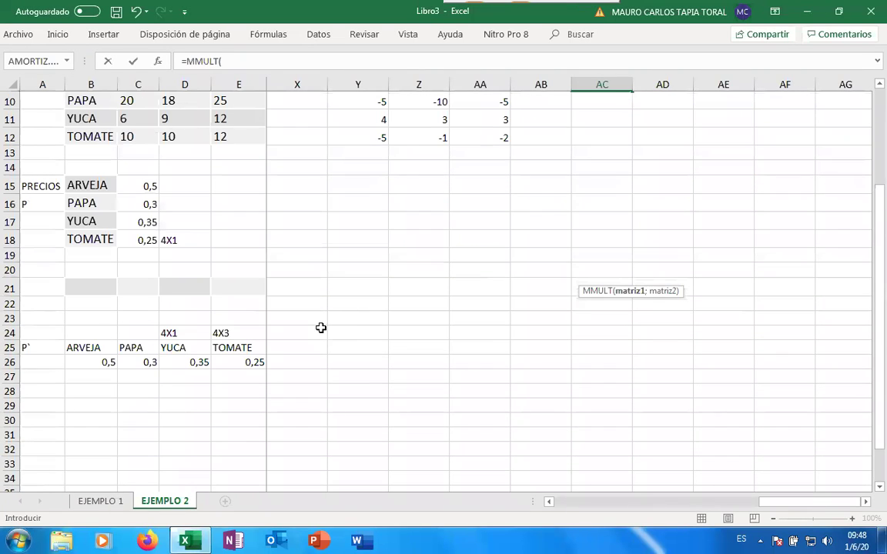
scroll(321, 328, up, 3)
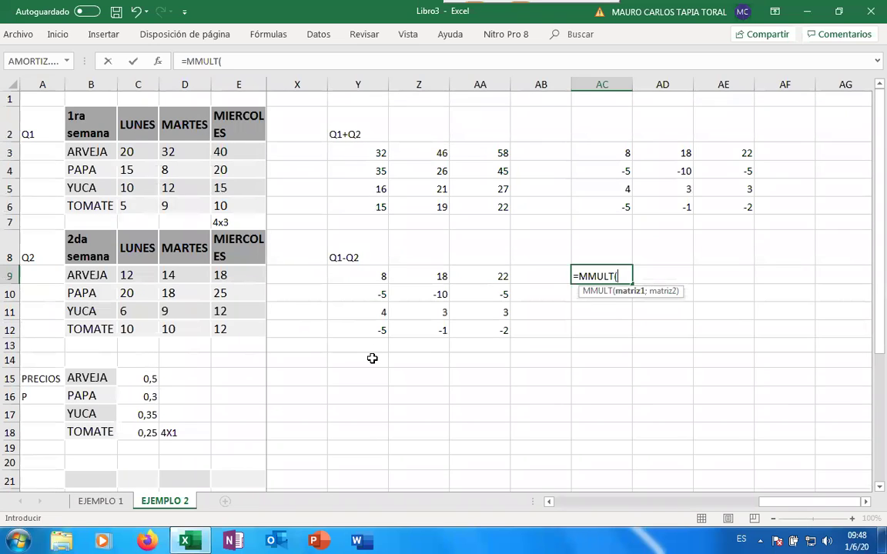
text(T)
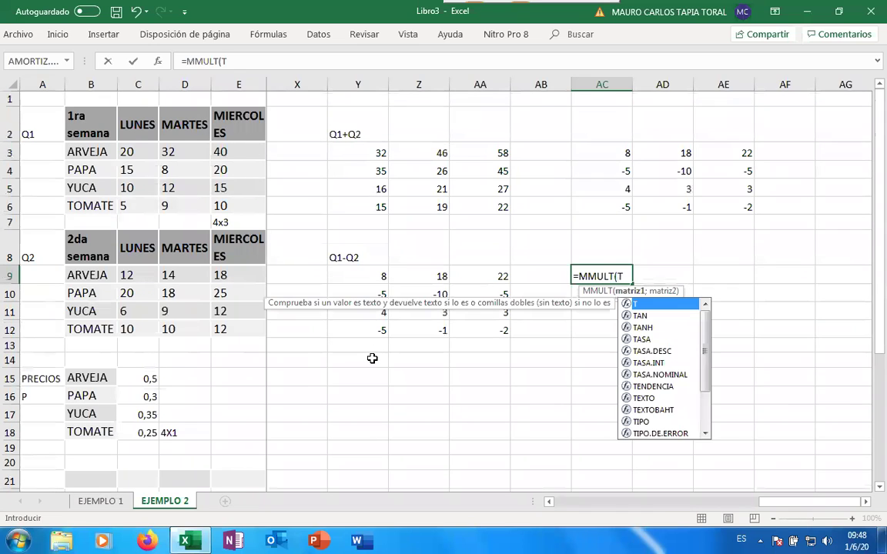
text(RA)
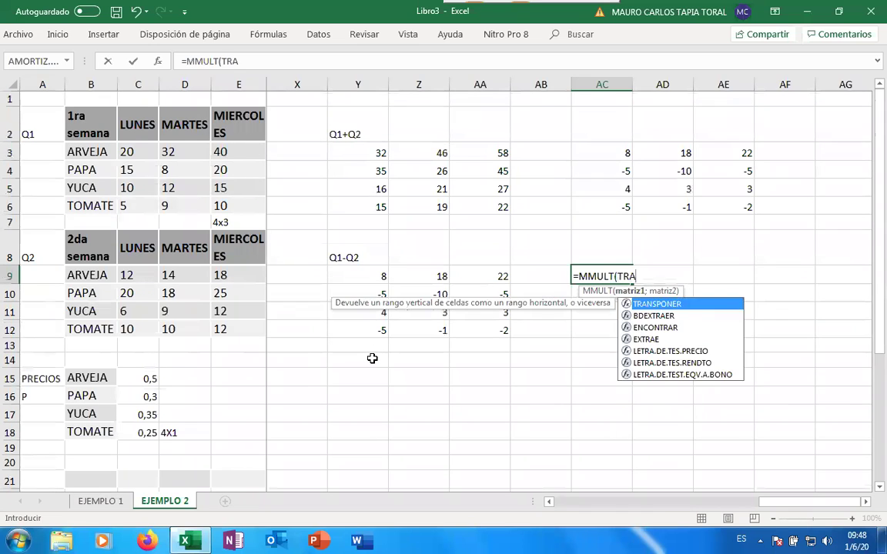
double_click(649, 304)
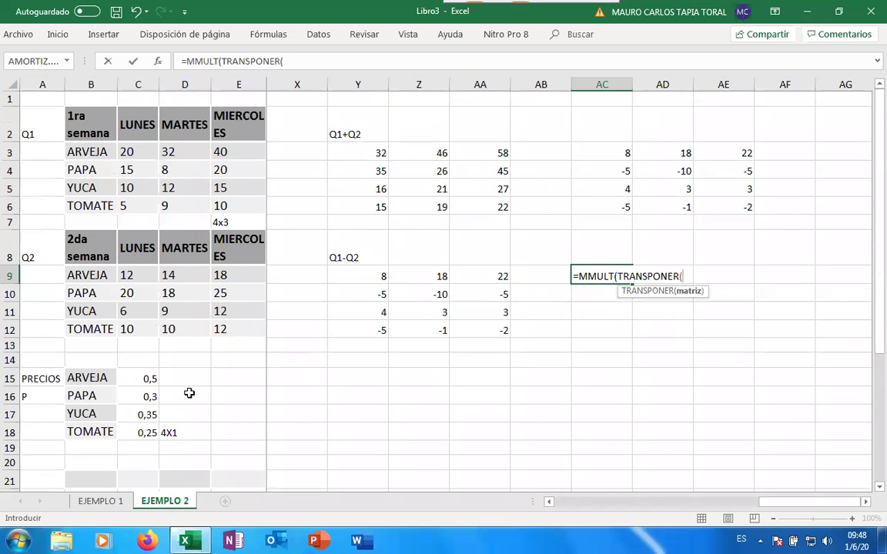
scroll(349, 374, down, 8)
scroll(332, 394, up, 8)
drag(787, 503, 400, 502)
click(680, 481)
key(Down)
key(Down)
scroll(326, 451, down, 3)
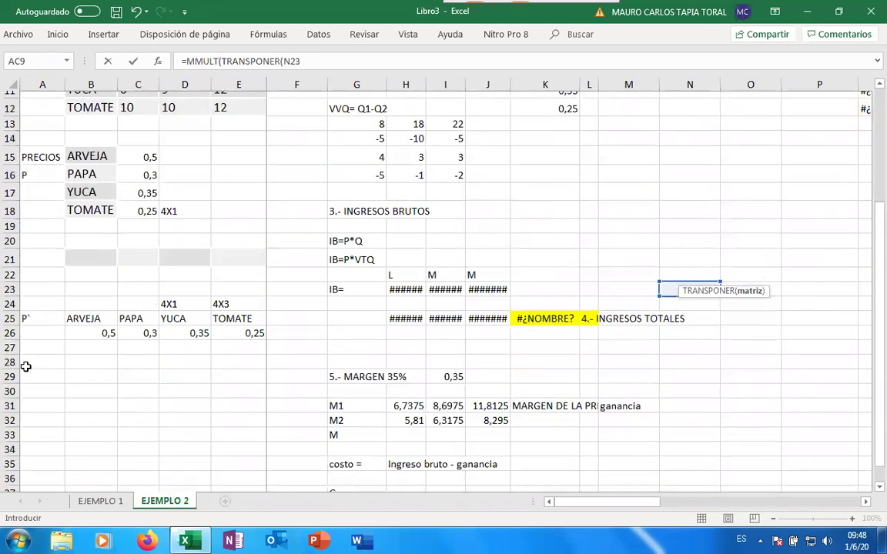
scroll(89, 320, up, 2)
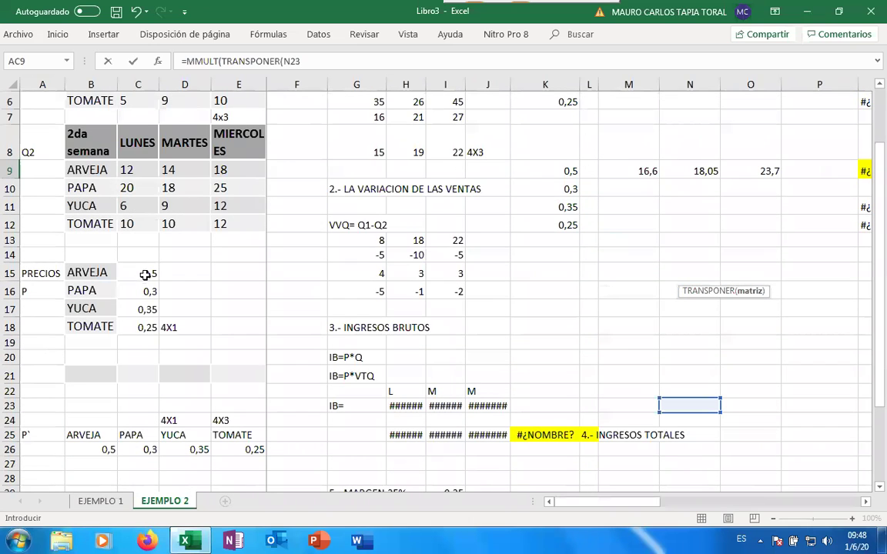
key(Return)
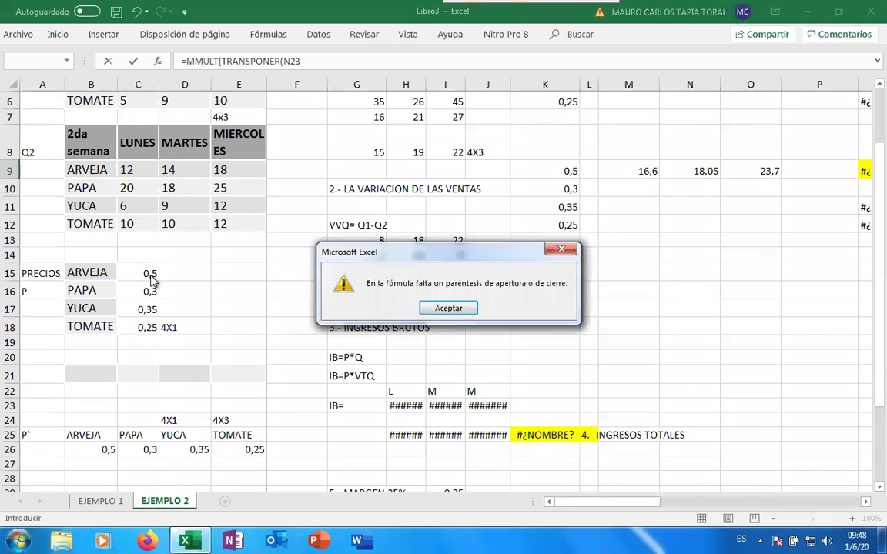
click(446, 309)
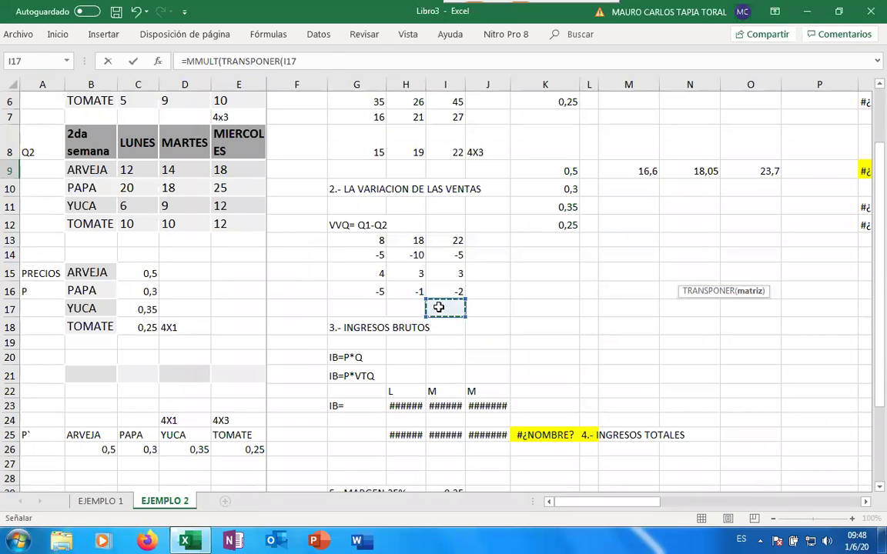
key(Escape)
Note the matrix dimensions below the Q1-Q2 results, entering 1X4 in X16 and 4X3 in Y16.
key(Left)
key(Left)
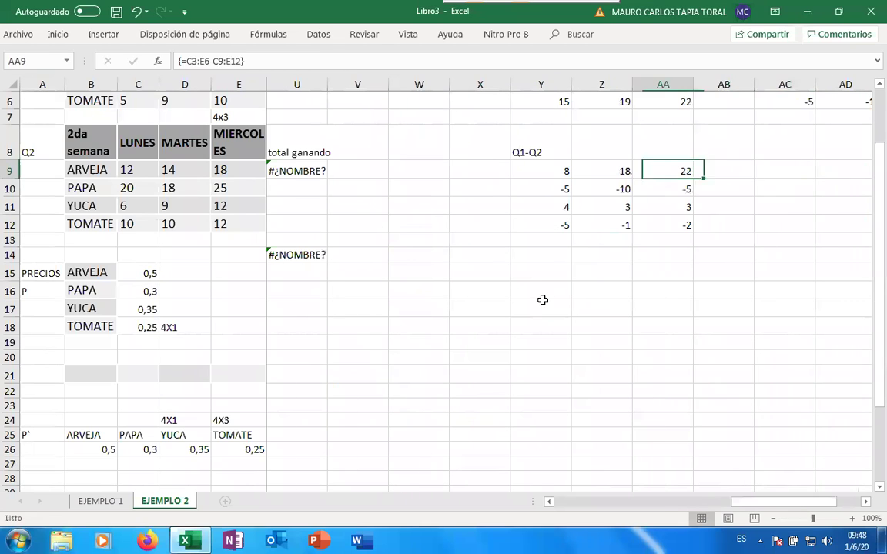
key(Right)
key(Down)
key(Left)
key(Left)
key(Left)
key(Left)
key(Down)
key(Down)
key(Down)
key(Down)
key(Down)
key(Down)
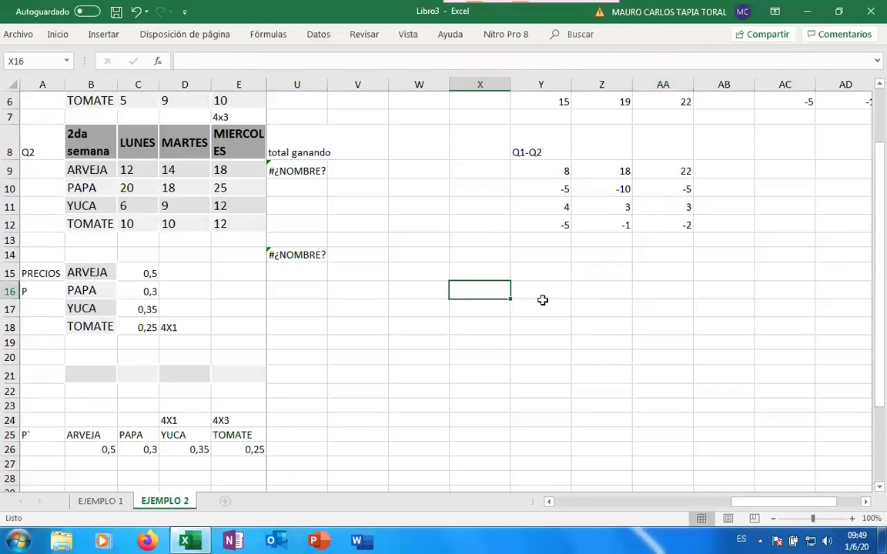
text(1X4)
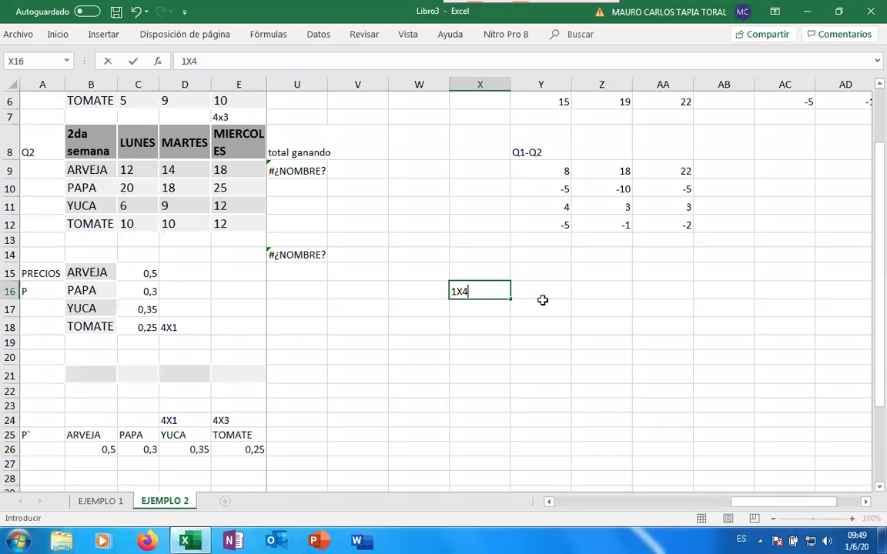
key(Right)
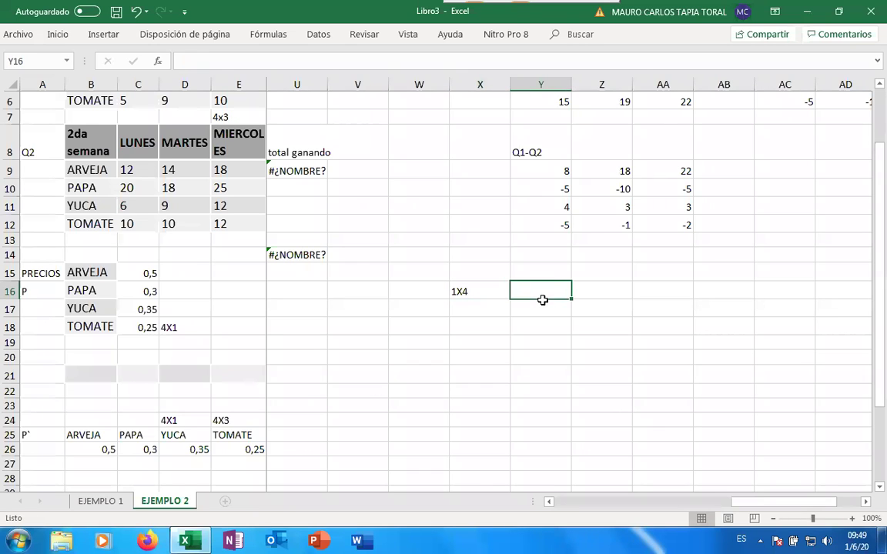
text(4X)
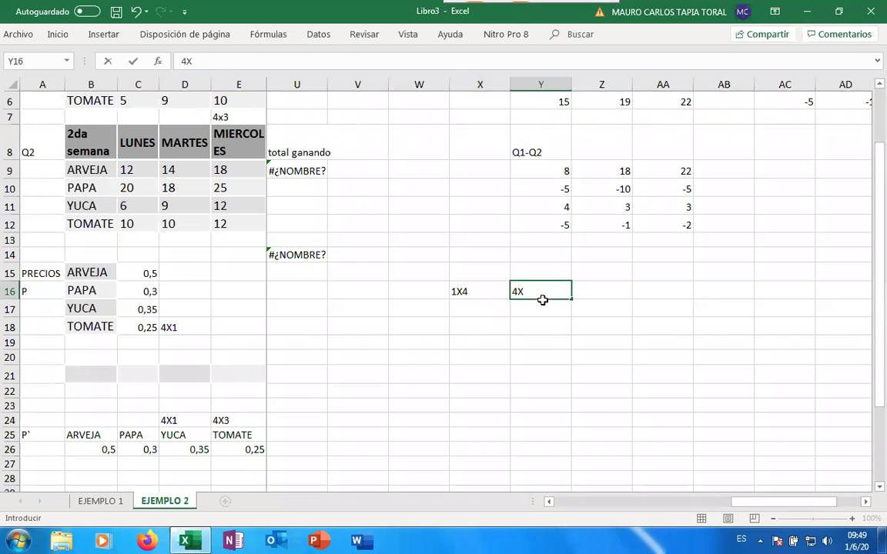
text(3)
key(Right)
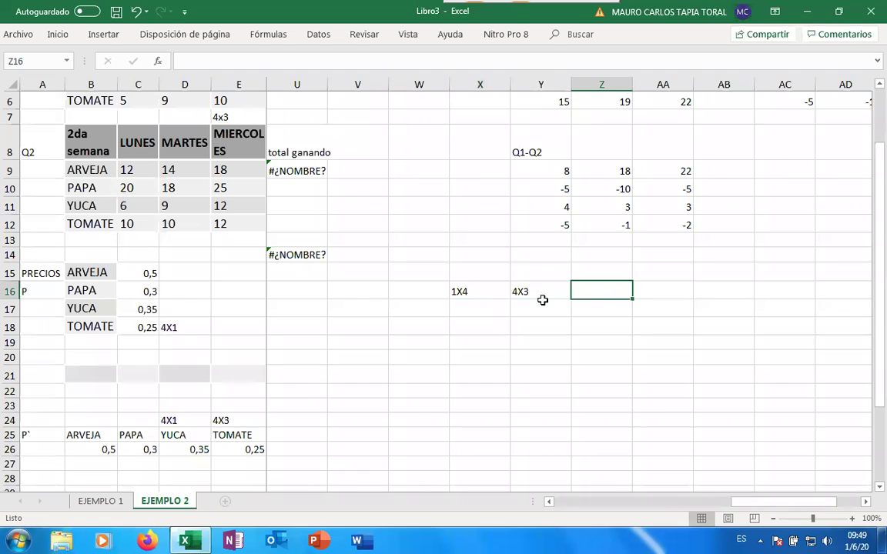
Note the product matrix dimension 1X3 in cell Z19.
key(shift+Down)
key(shift+Down)
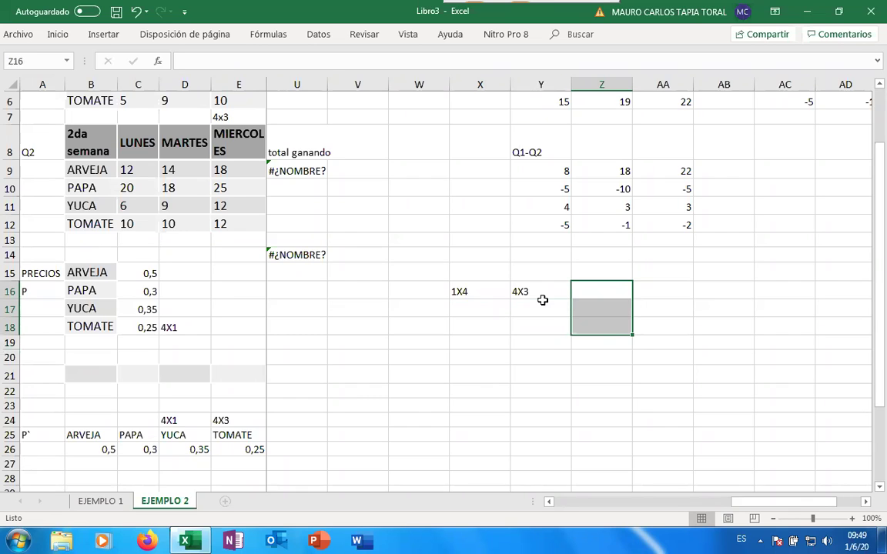
click(605, 341)
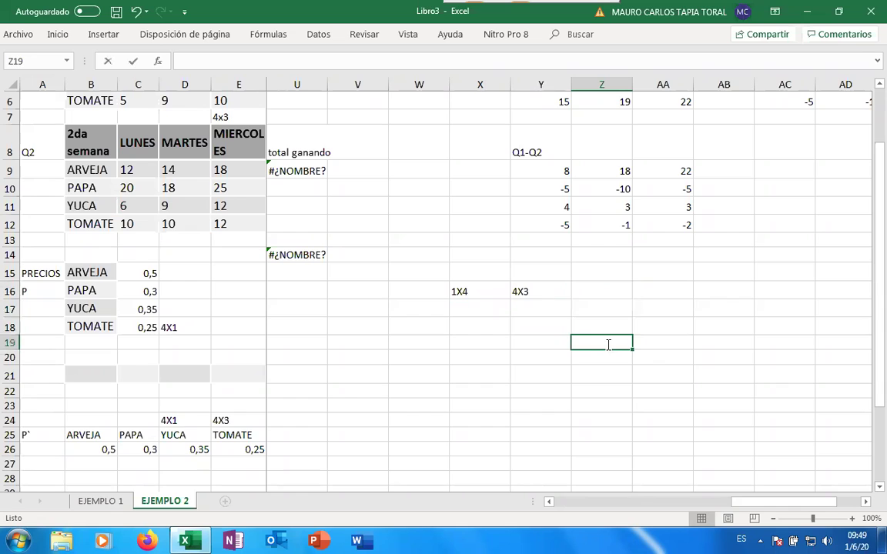
text(1X3)
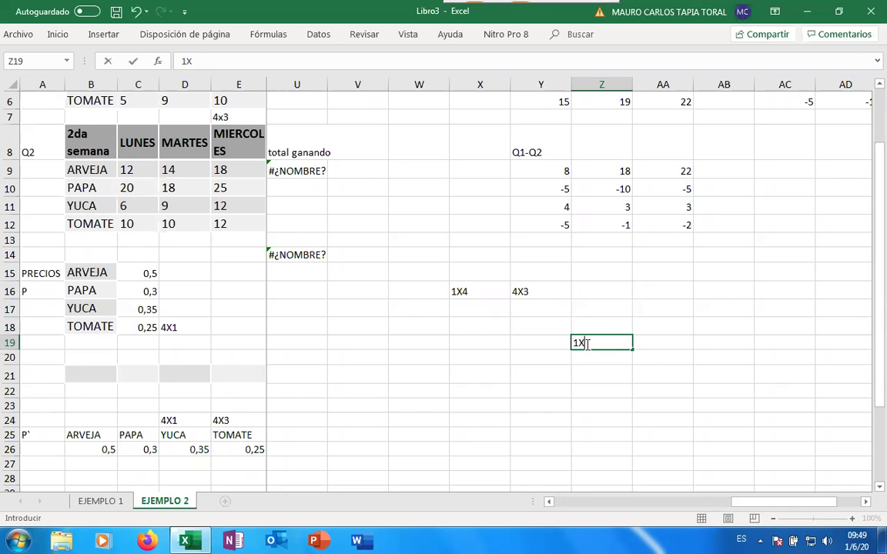
key(Up)
key(Up)
key(Up)
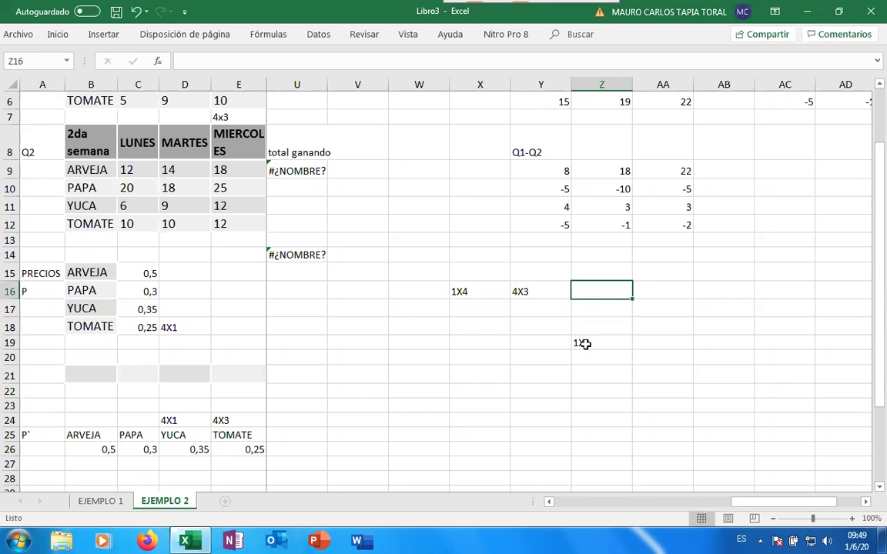
key(shift+Down)
key(shift+Down)
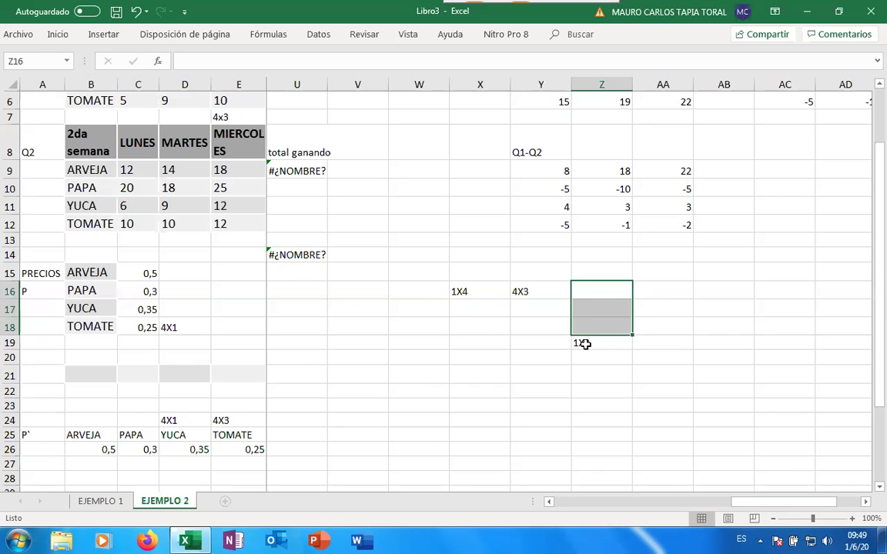
text(=)
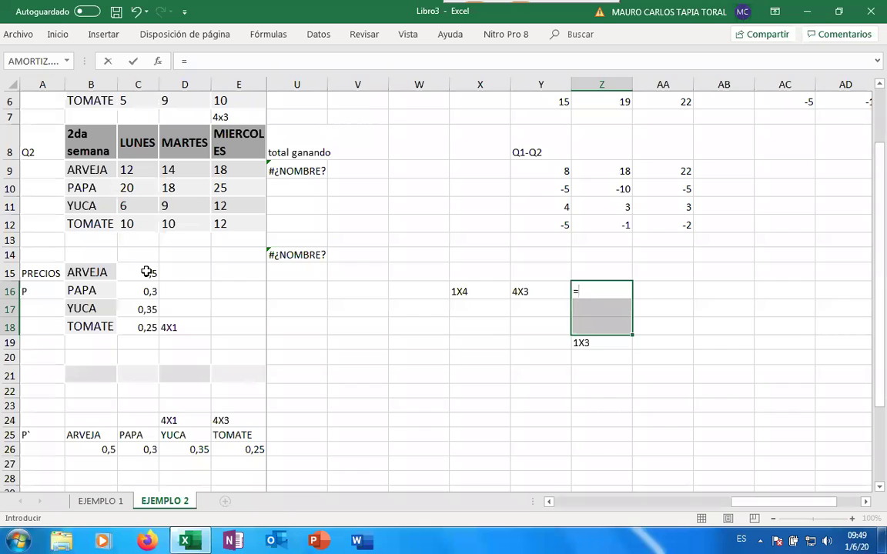
text(M)
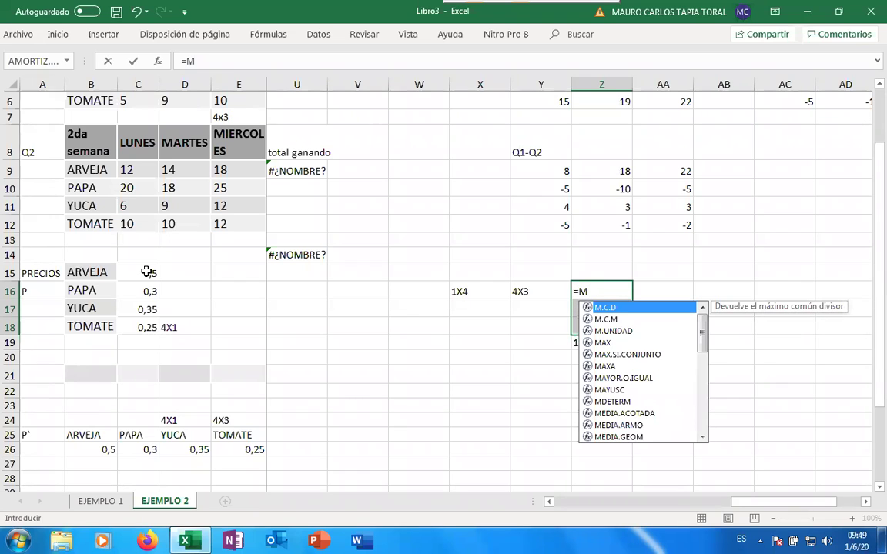
text(M)
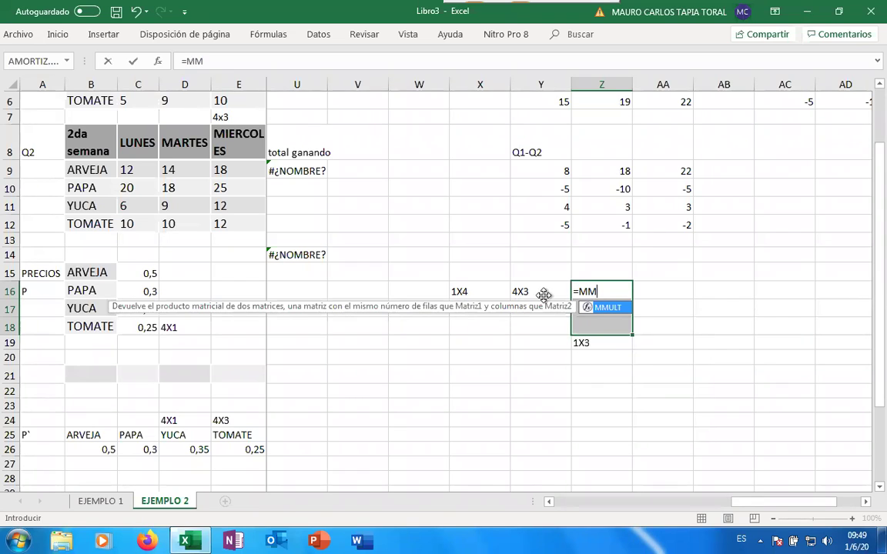
double_click(608, 308)
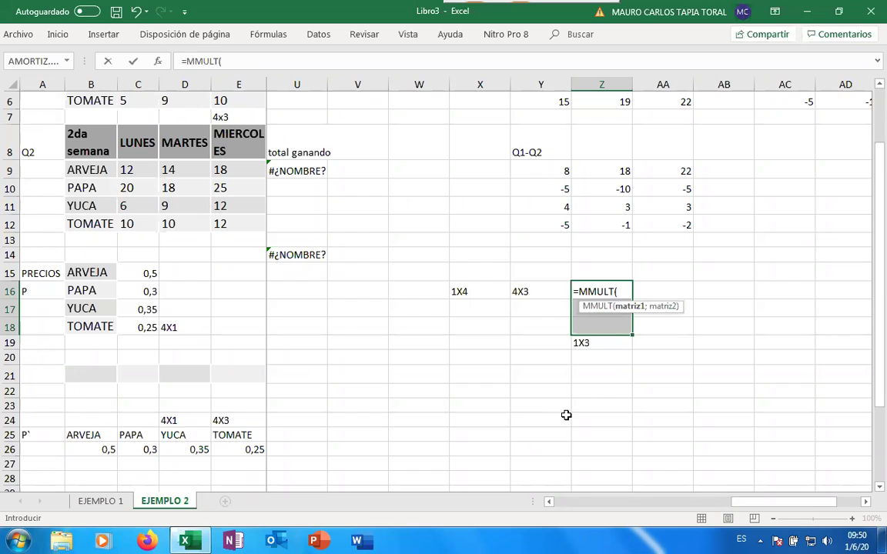
key(Escape)
click(595, 343)
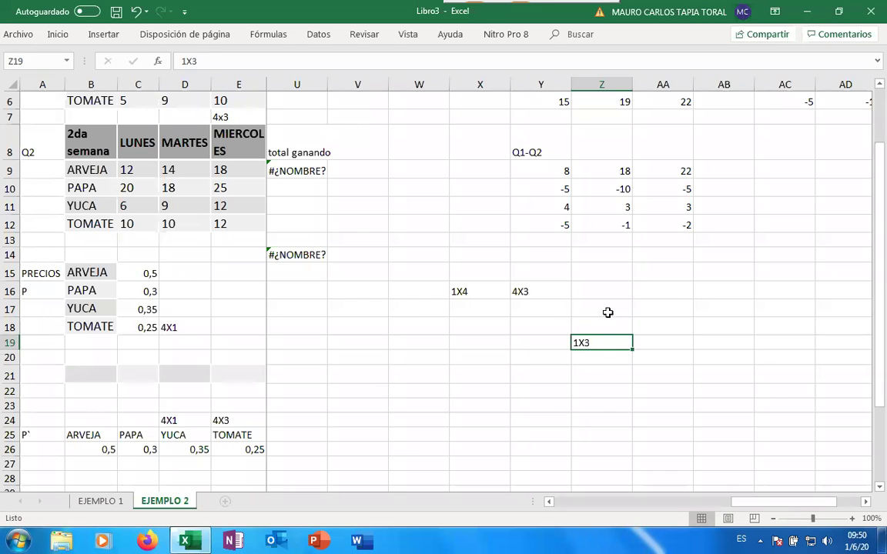
double_click(598, 358)
text(1X4)
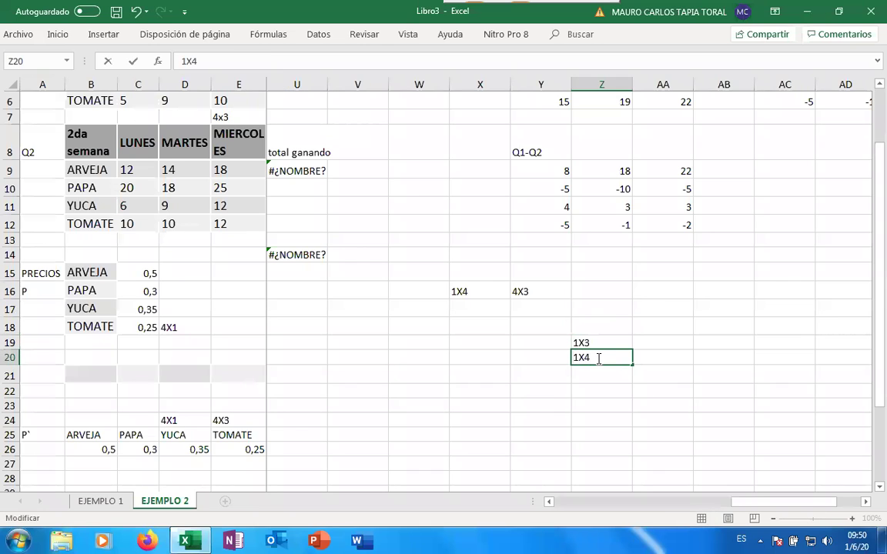
key(shift+Return)
key(Delete)
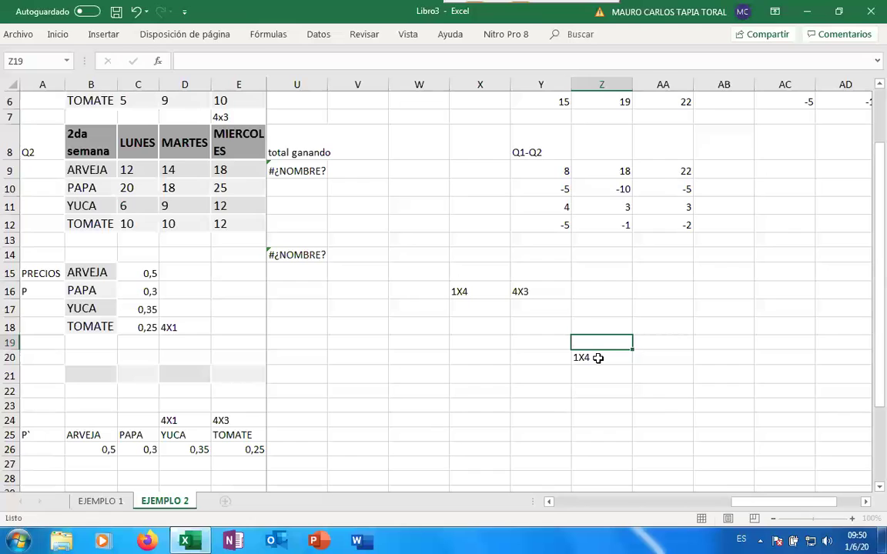
key(Up)
key(Up)
key(Up)
key(shift+Down)
key(shift+Down)
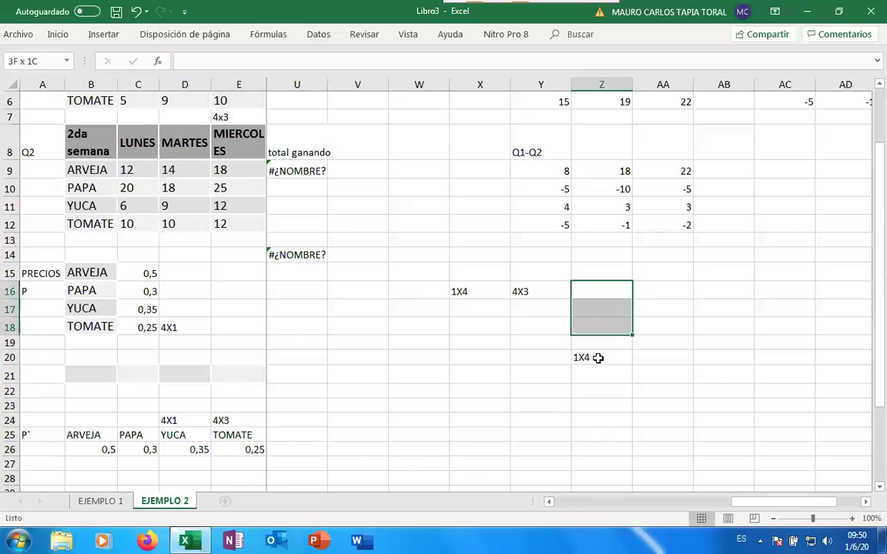
key(shift+Down)
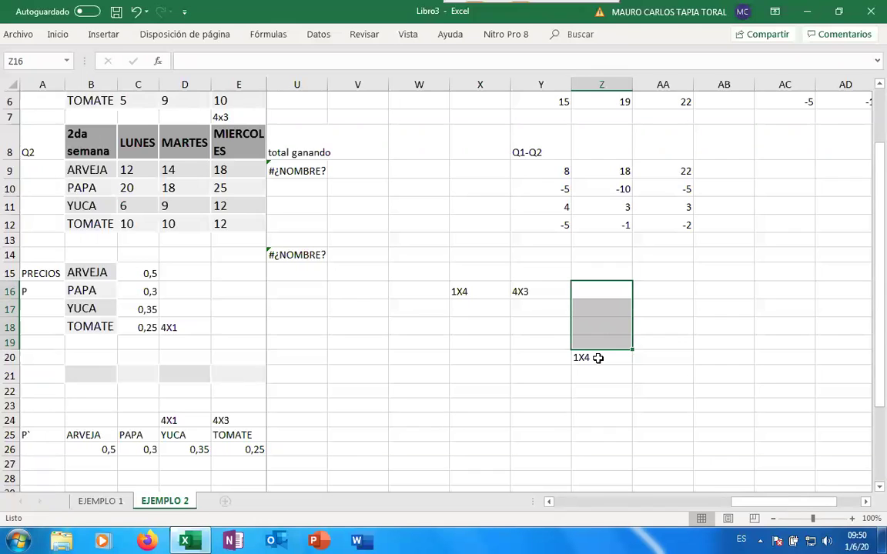
key(Down)
key(Down)
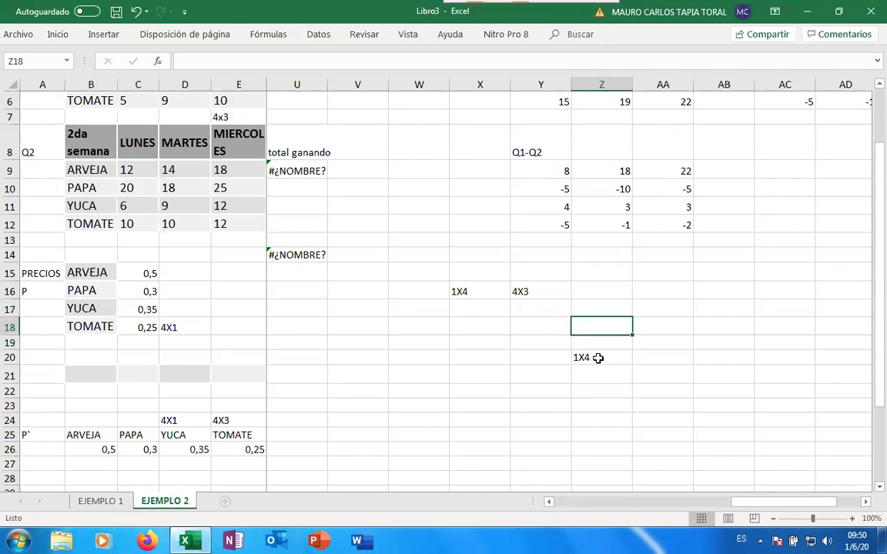
key(ctrl+z)
key(ctrl+z)
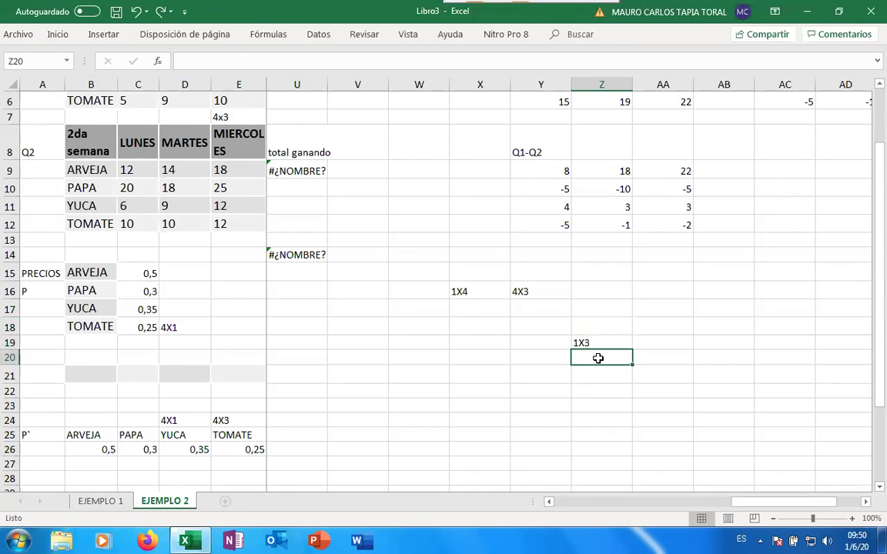
Start a matrix product formula with the MMULT function across the one-row range Z18:AB18.
click(595, 290)
key(Down)
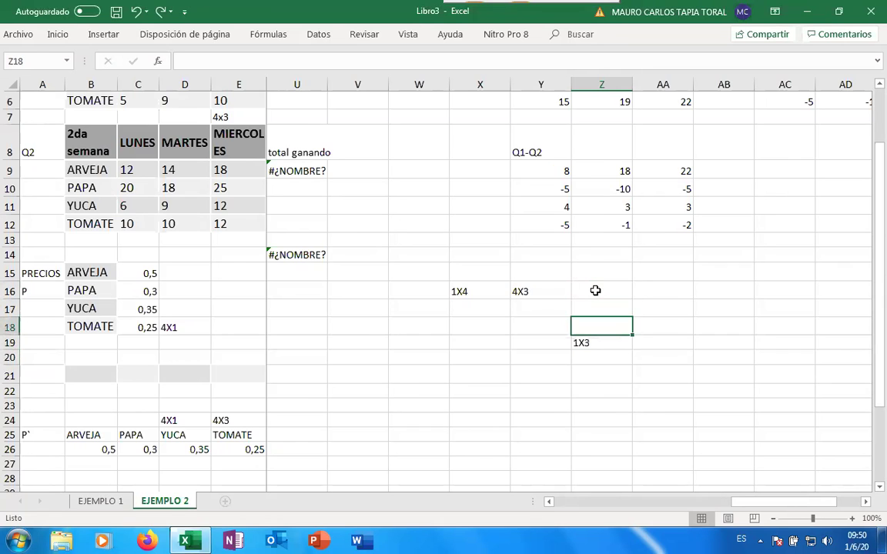
key(shift+Right)
key(shift+Right)
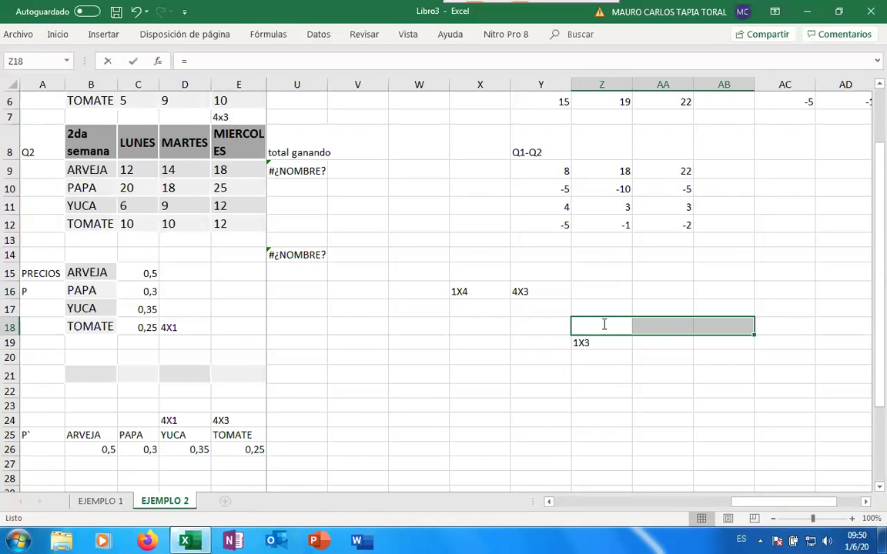
text(=MM)
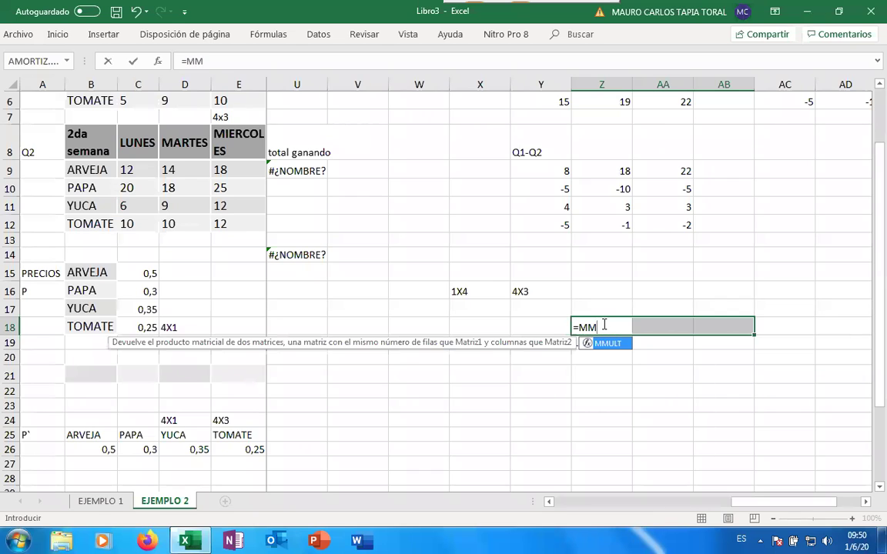
double_click(612, 344)
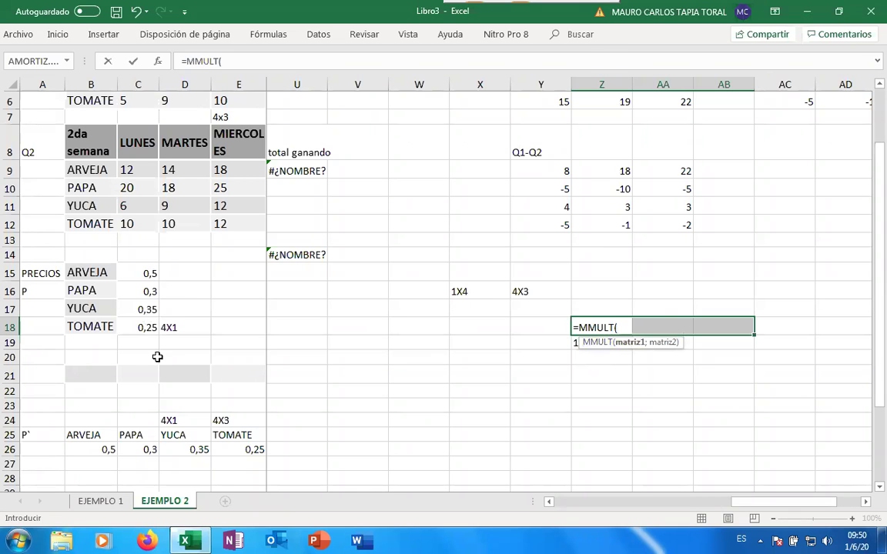
key(shift+F3)
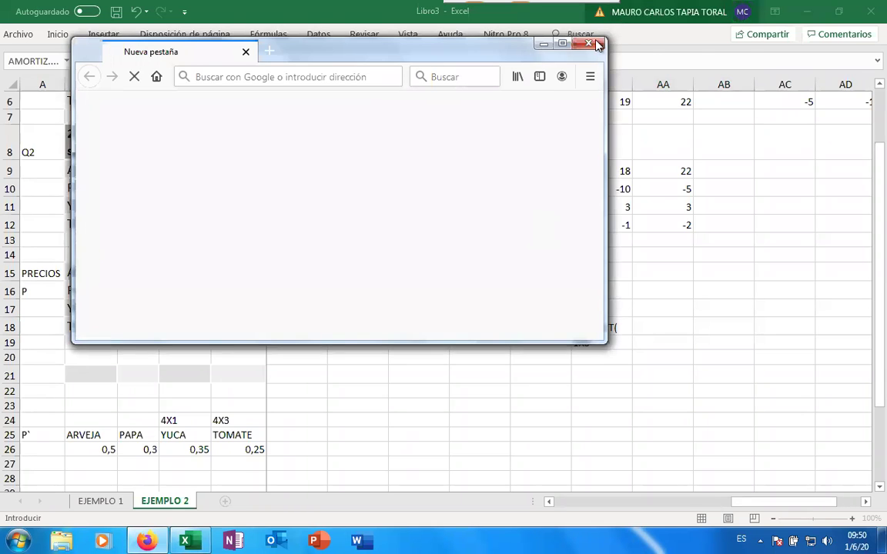
click(590, 46)
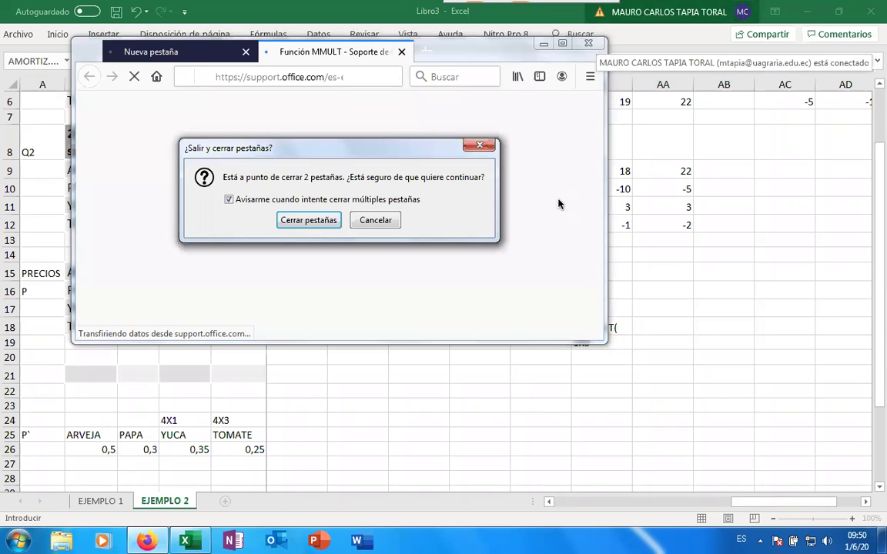
click(310, 222)
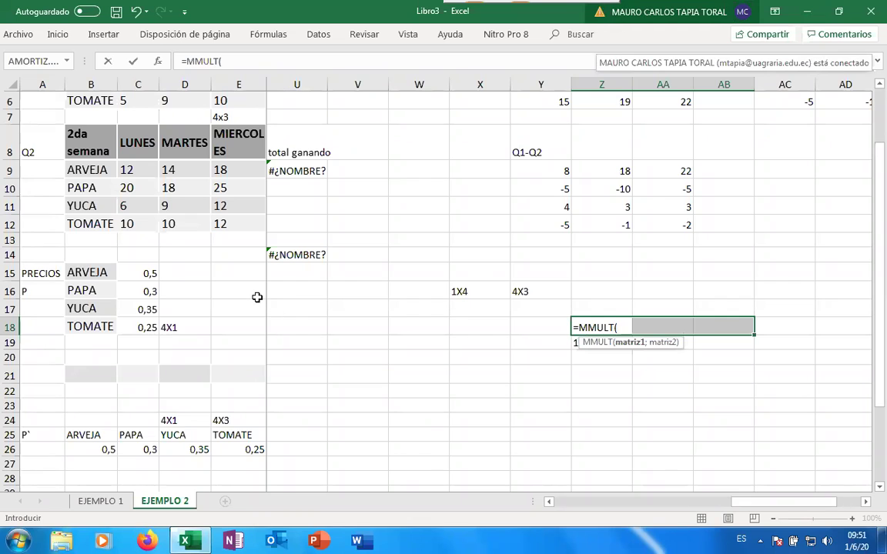
Nest TRANSPONER of the prices range C15:C19 as the first matrix argument of the MMULT formula in Z18.
text(TR)
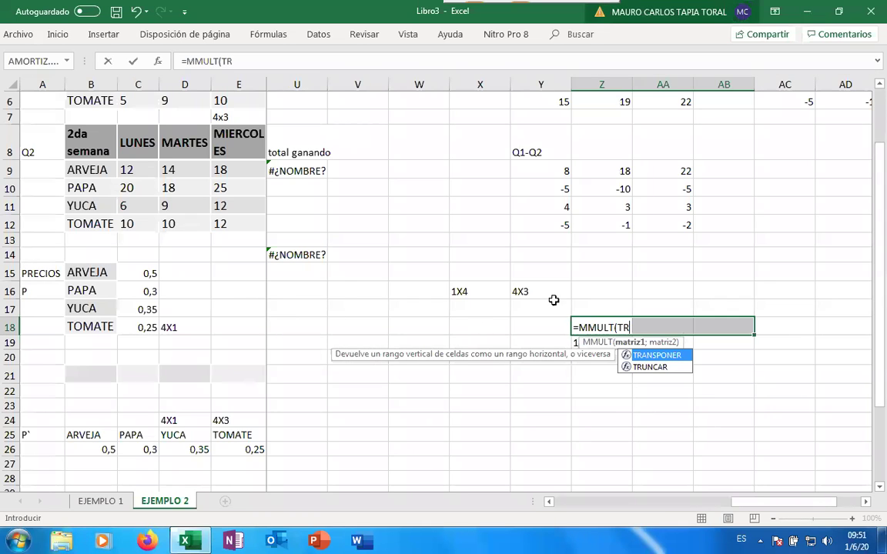
double_click(661, 355)
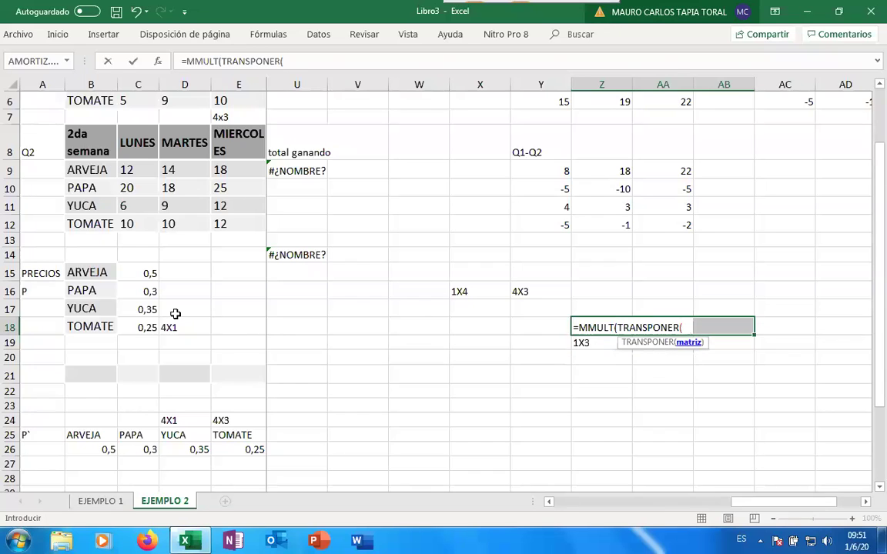
click(149, 273)
key(shift+Down)
key(shift+Down)
key(shift+Down)
key(shift+Down)
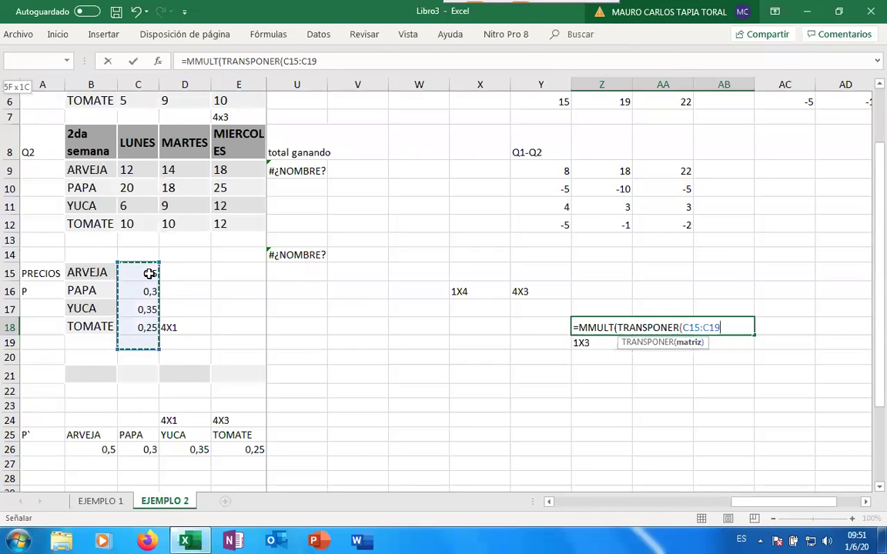
text();)
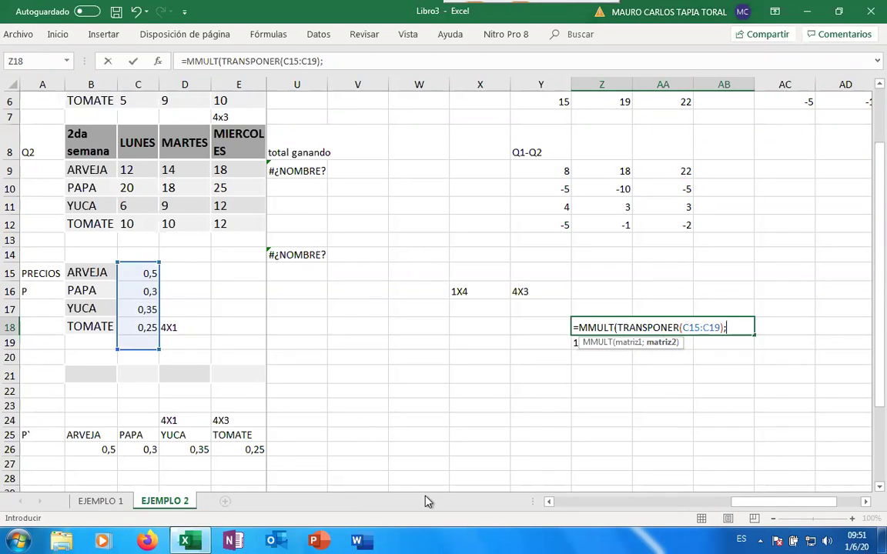
Use the Q1 quantities C3:E6 as the second MMULT matrix and enter the formula as an array formula across Z18:AB18.
scroll(582, 350, up, 2)
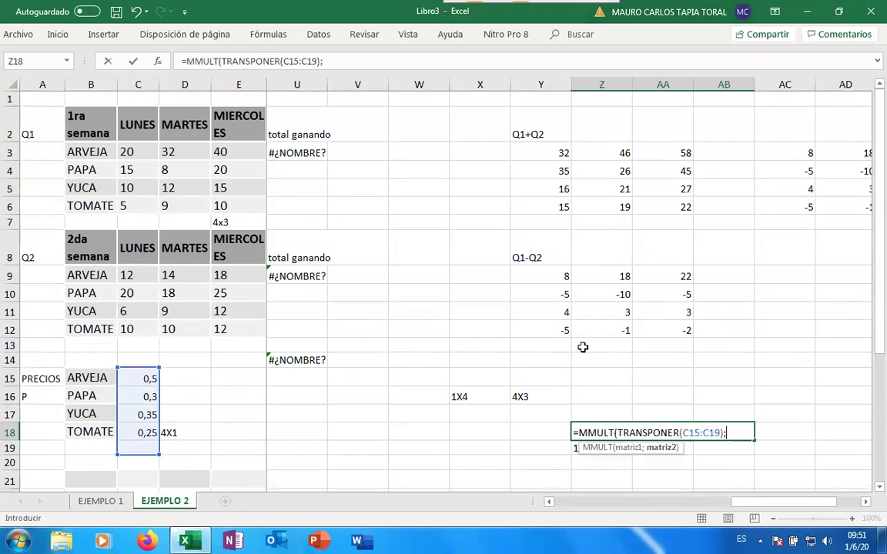
scroll(583, 347, down, 5)
scroll(570, 394, up, 5)
scroll(569, 394, down, 1)
scroll(570, 395, up, 1)
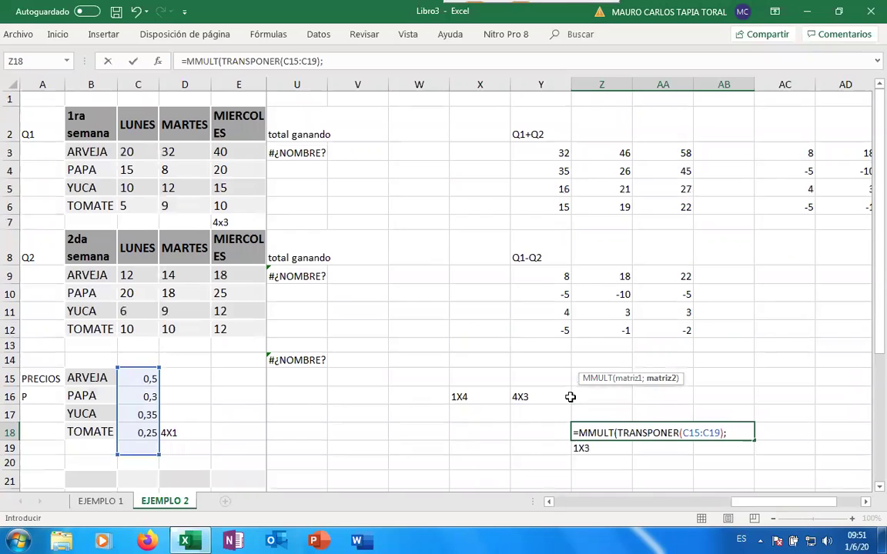
scroll(570, 397, down, 1)
scroll(570, 397, up, 1)
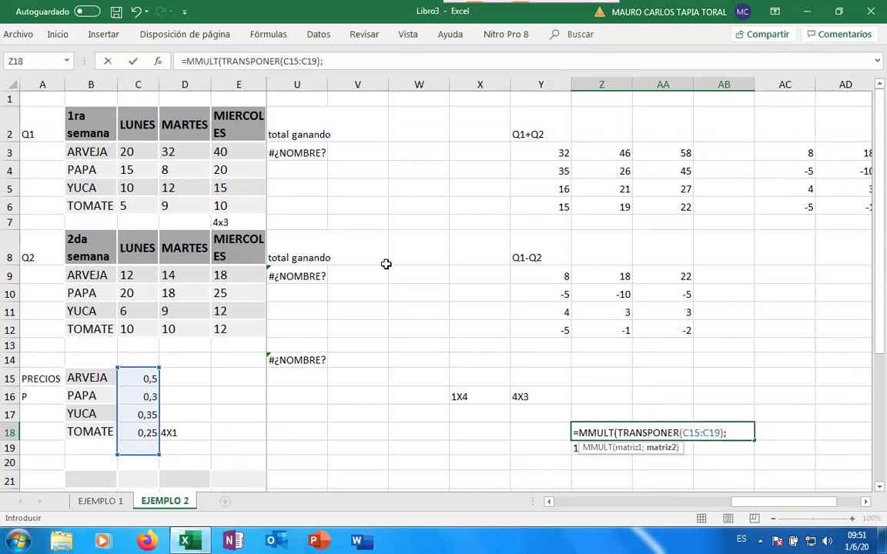
click(124, 153)
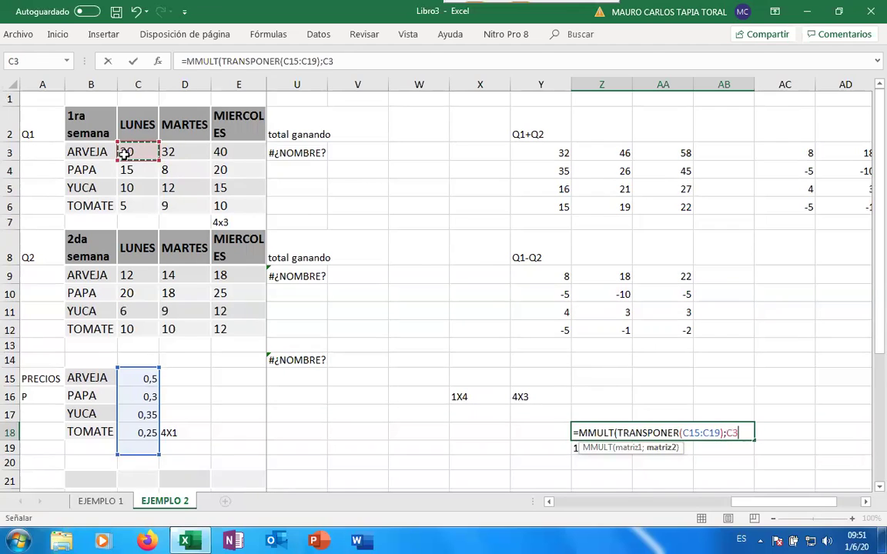
key(shift+Down)
key(shift+Down)
key(shift+Down)
key(shift+Right)
key(shift+Right)
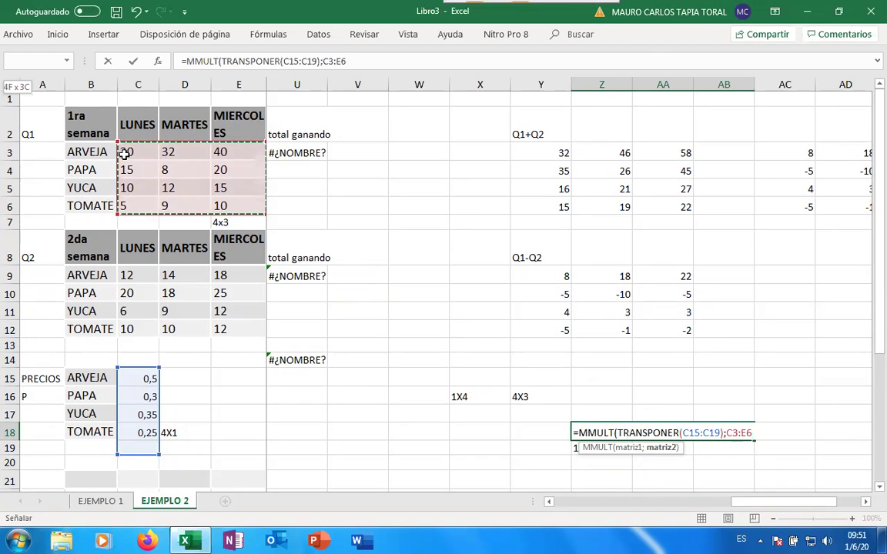
text())
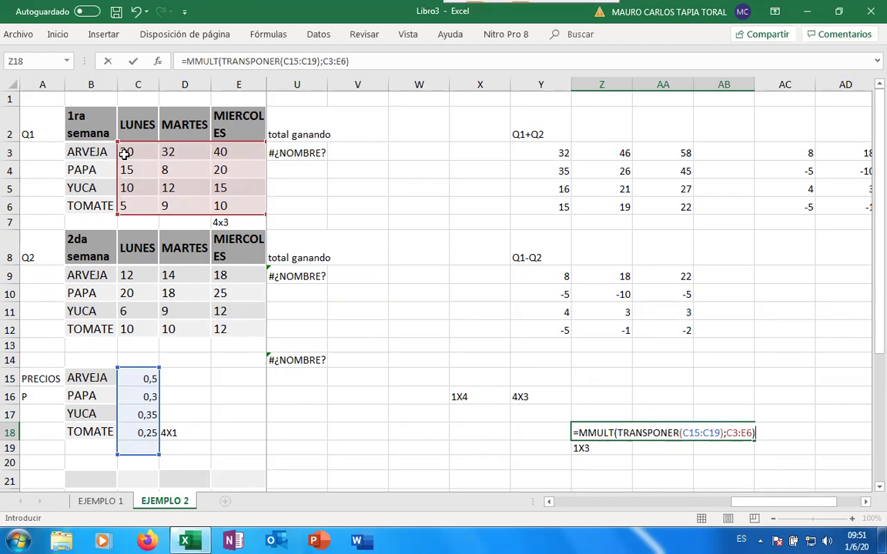
key(ctrl+shift+Return)
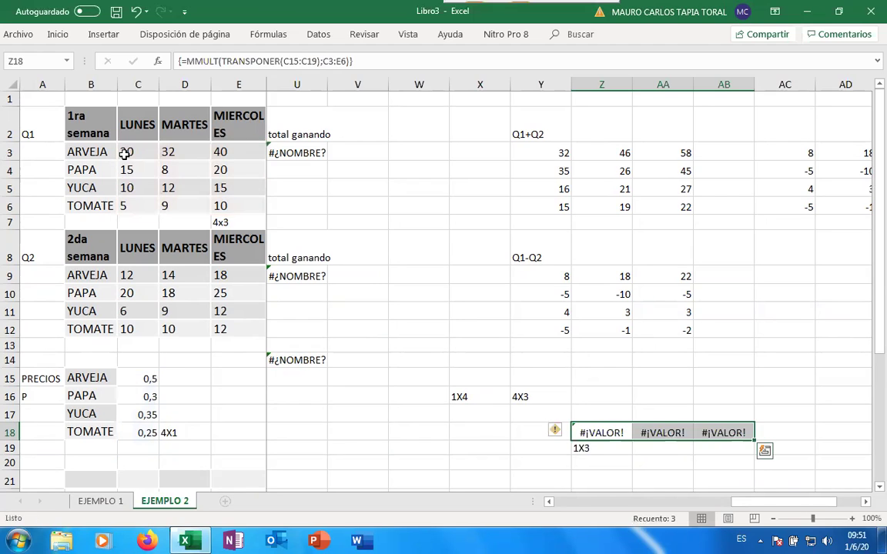
Try to shorten the transposed price range to C15:C18 in the MMULT formula of cell Z18.
double_click(588, 429)
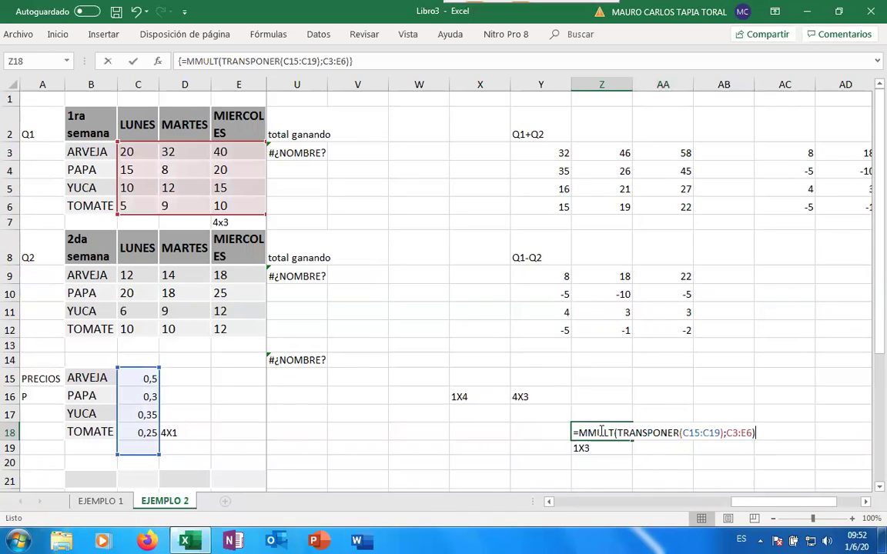
key(ctrl+shift+Return)
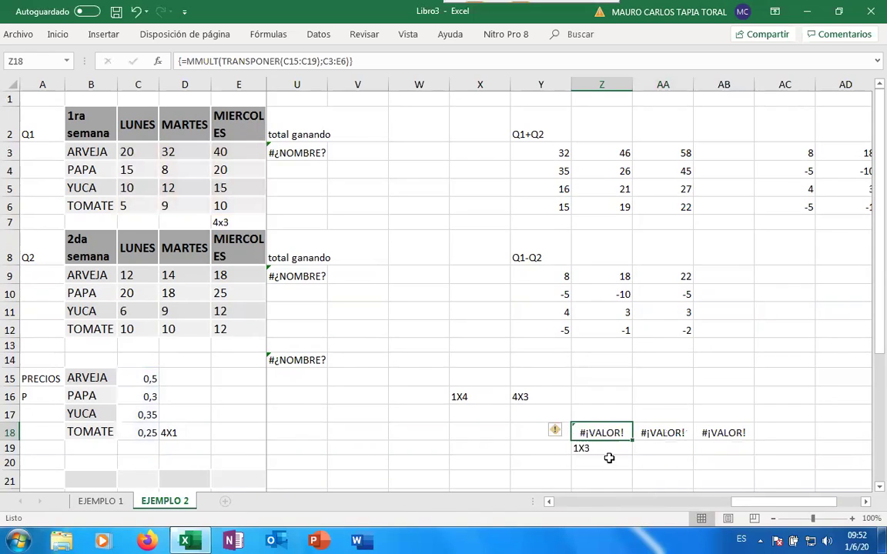
double_click(621, 433)
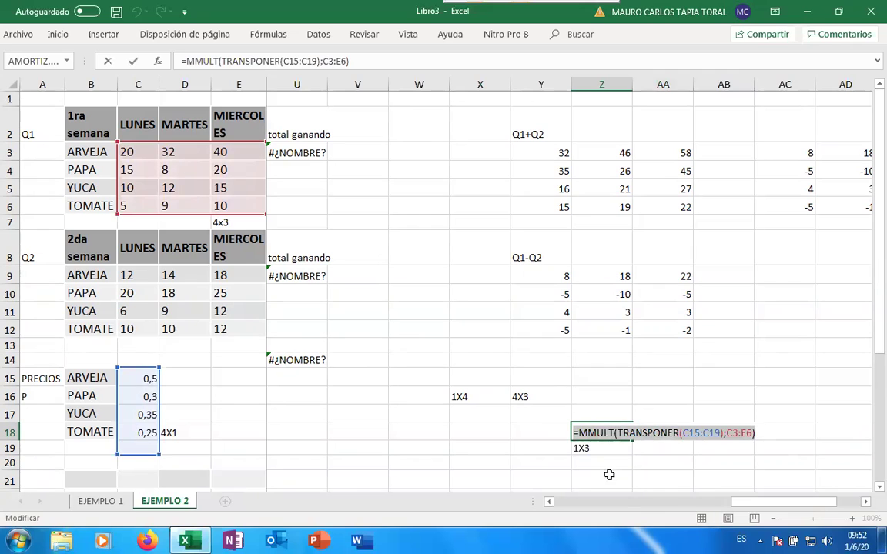
scroll(612, 471, down, 9)
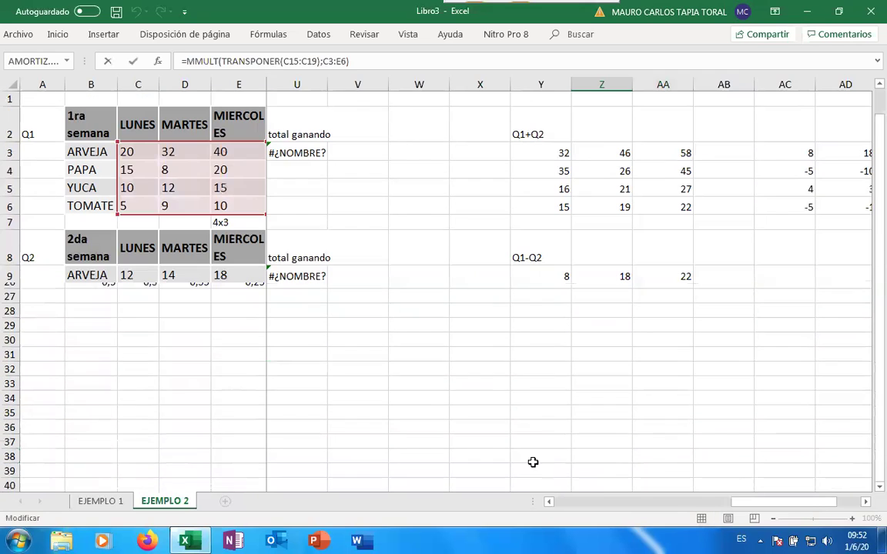
scroll(532, 462, up, 6)
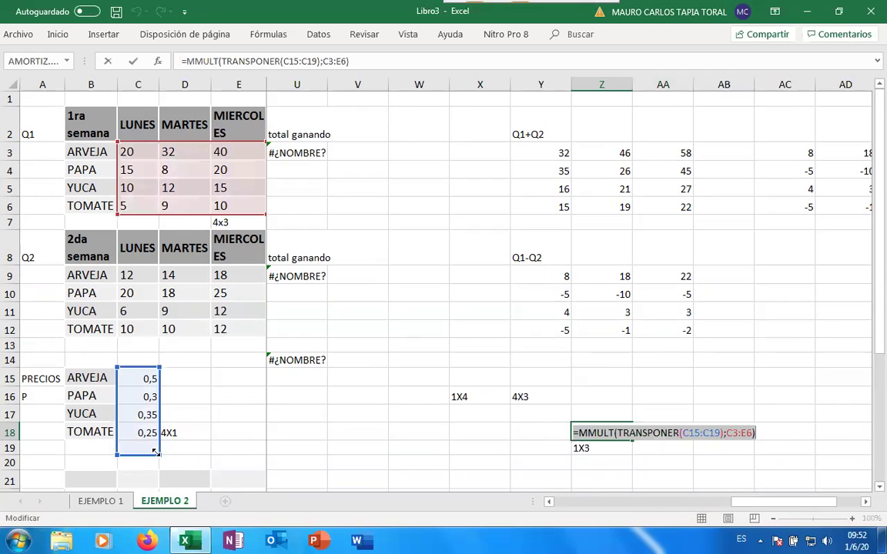
drag(154, 452, 156, 437)
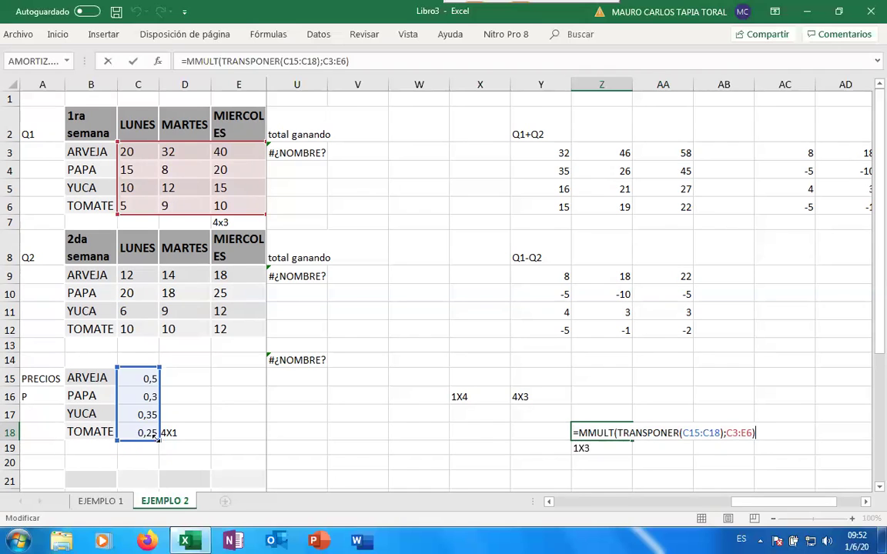
key(Return)
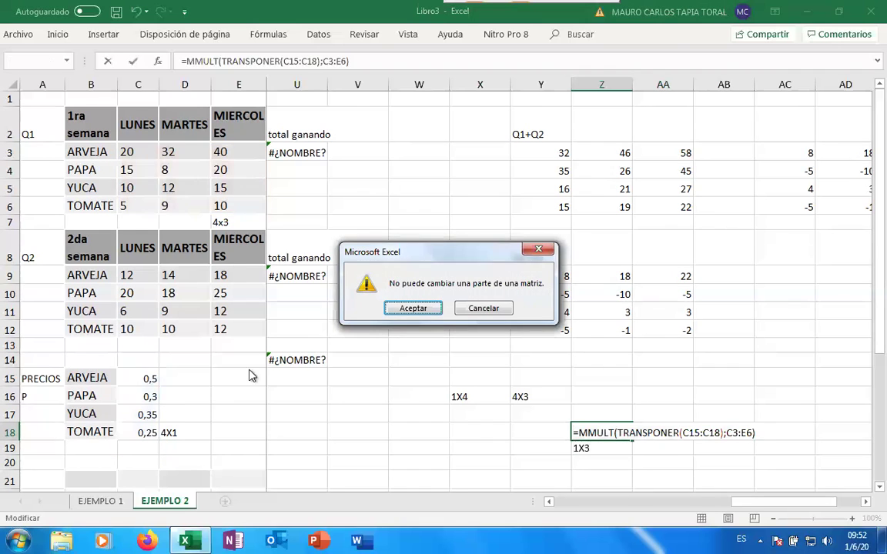
click(424, 310)
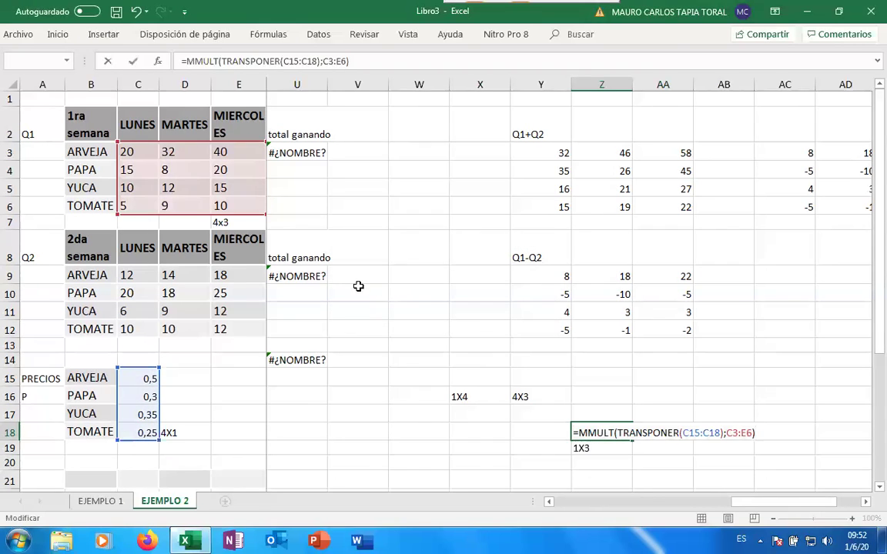
click(723, 433)
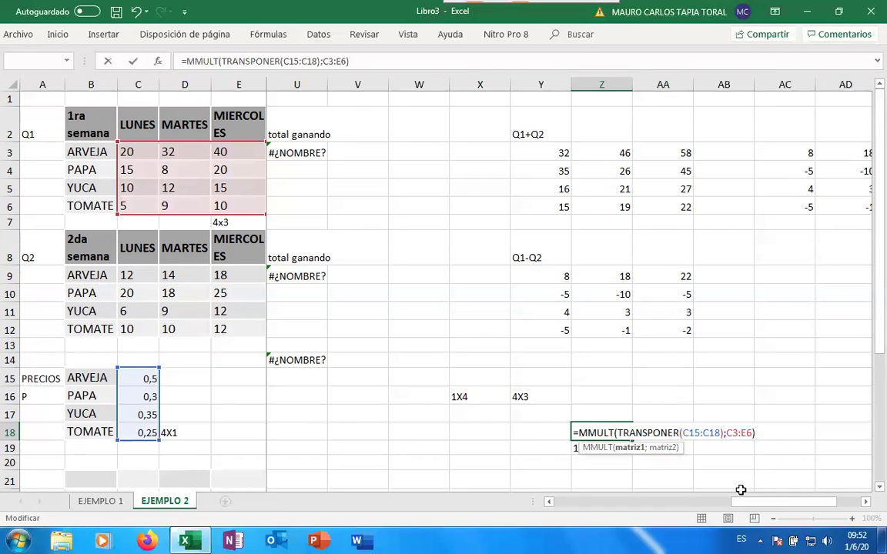
key(Return)
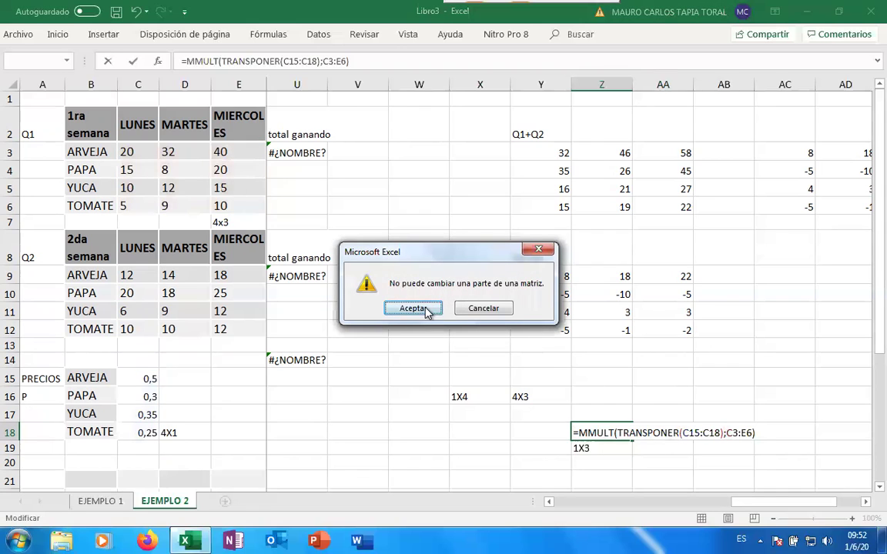
click(413, 309)
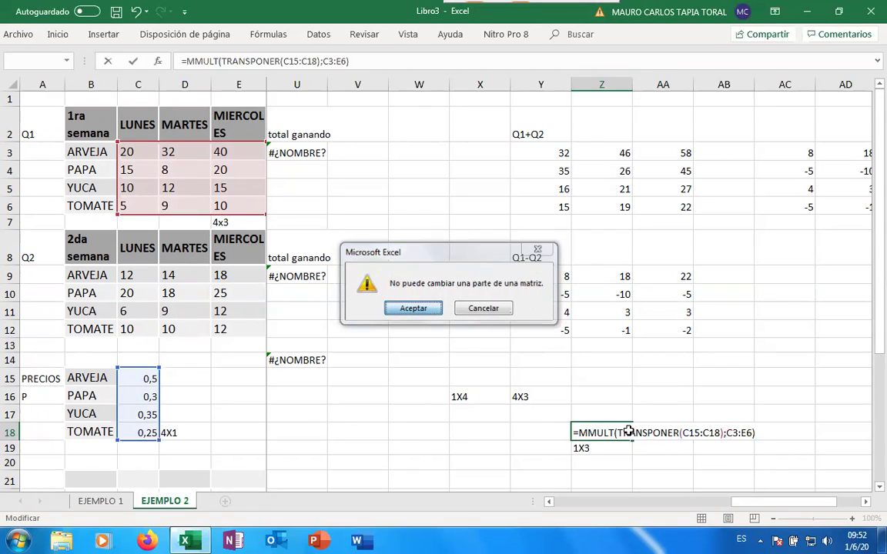
Remove the range inside TRANSPONER in the Z18 formula and reselect the prices C15:C18 for it.
double_click(719, 433)
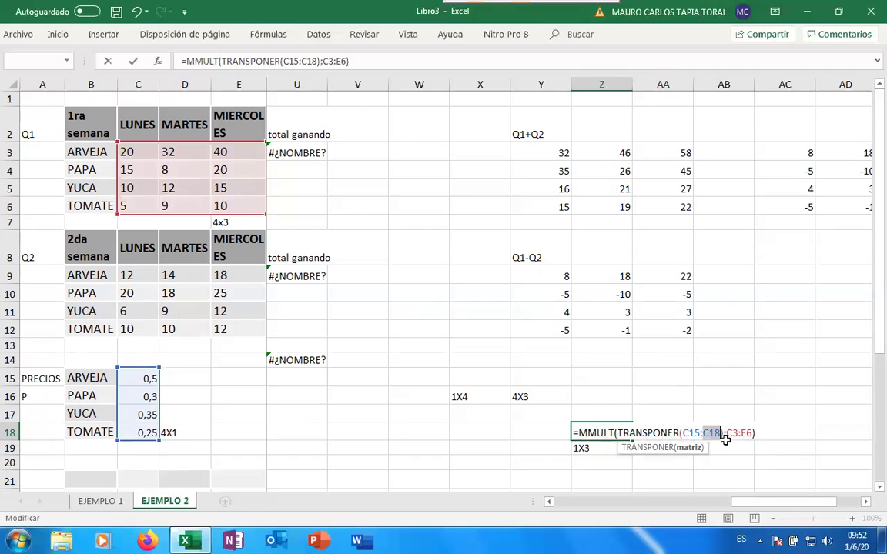
key(BackSpace)
key(BackSpace)
key(BackSpace)
key(BackSpace)
key(BackSpace)
text())
key(Left)
text(C)
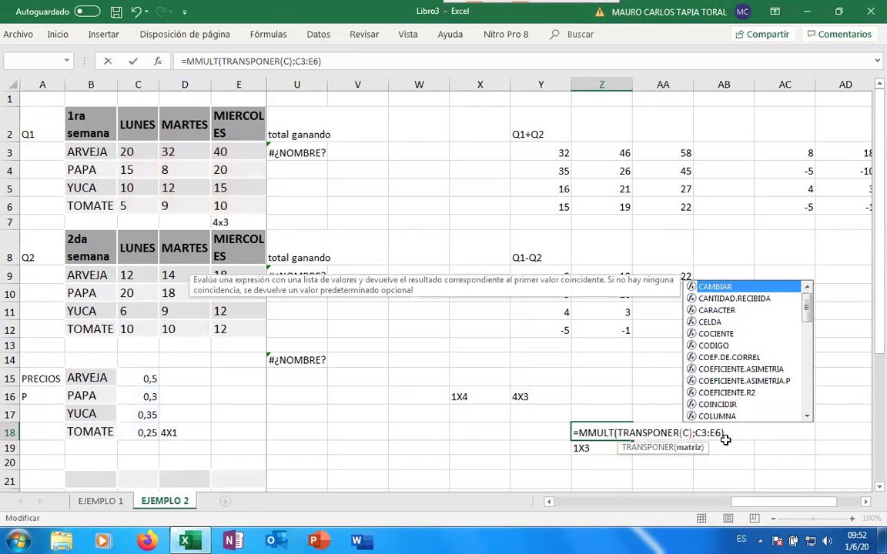
key(BackSpace)
click(149, 377)
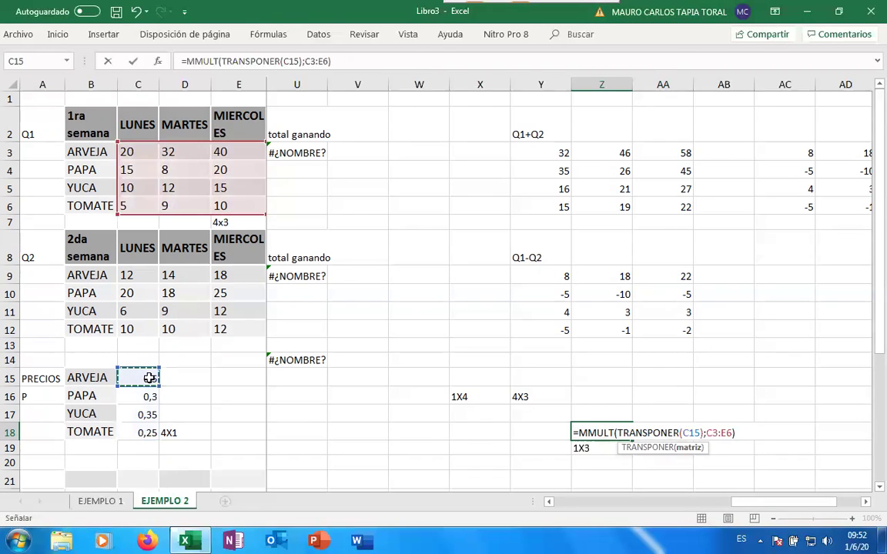
key(shift+Down)
key(shift+Down)
key(shift+Down)
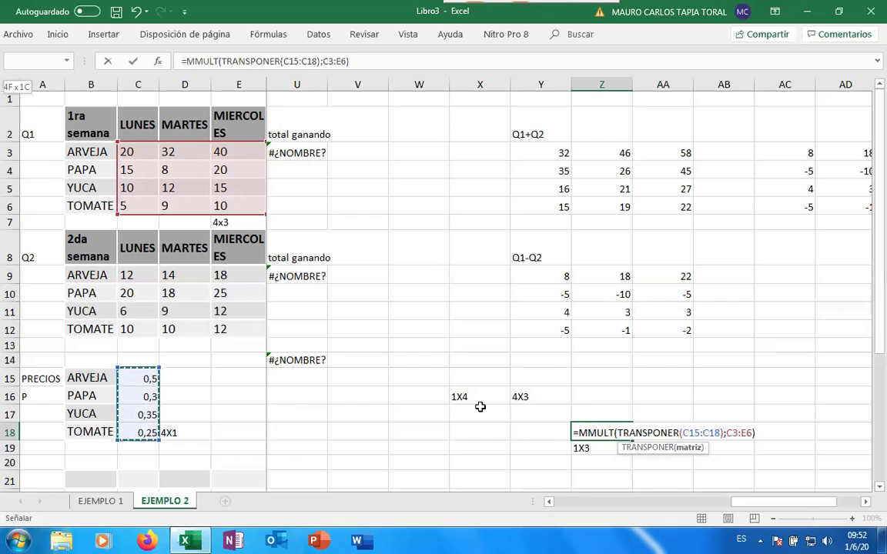
Try to enter the edited MMULT formula in Z18 with the price range C15:C18.
click(765, 433)
key(Return)
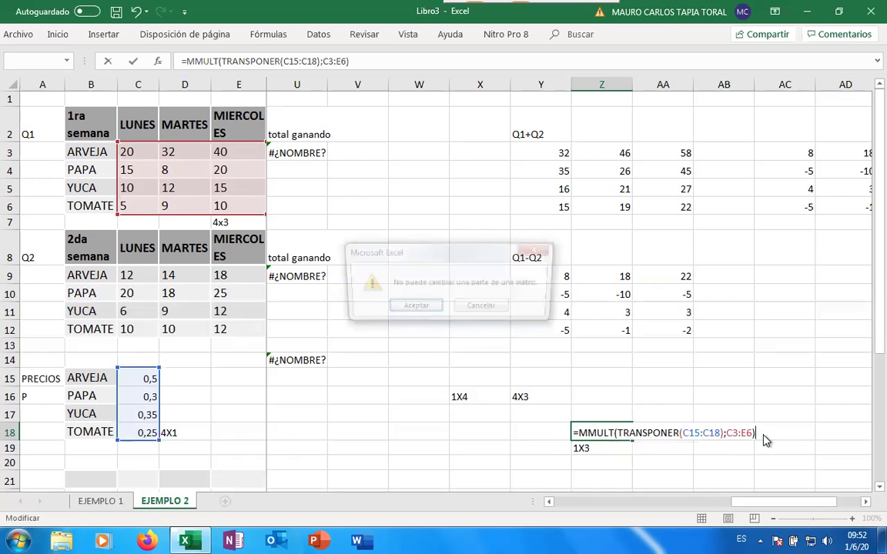
key(Return)
key(ctrl+shift+Return)
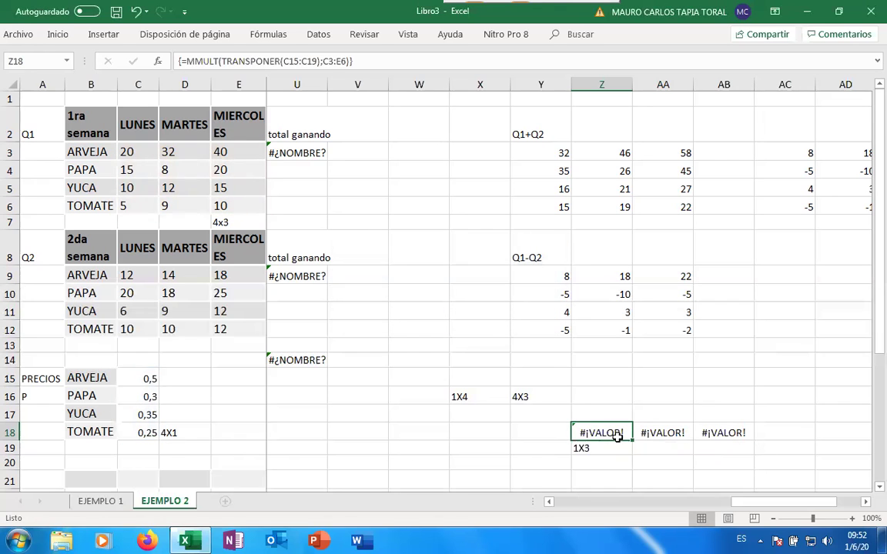
Try to clear the MMULT array formula from the range Z18:AB18.
key(shift+Right)
key(shift+Right)
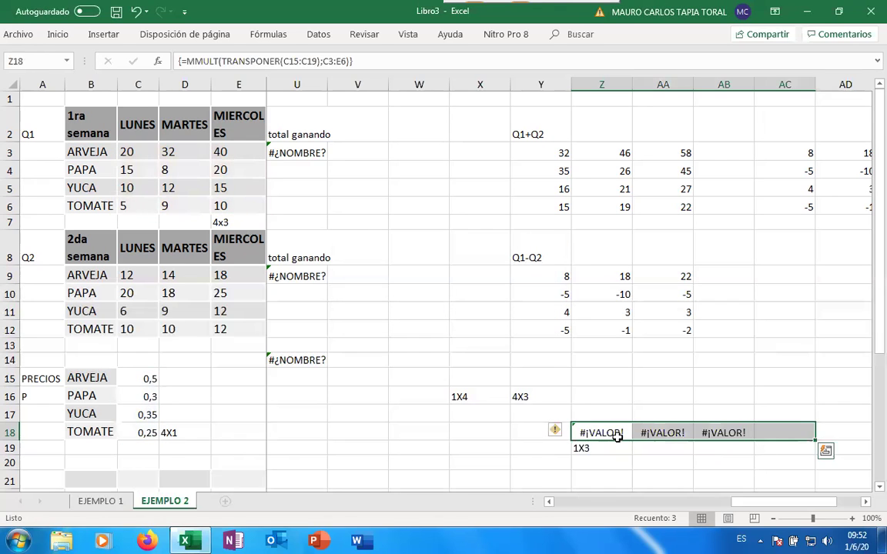
key(F2)
key(shift+Home)
key(BackSpace)
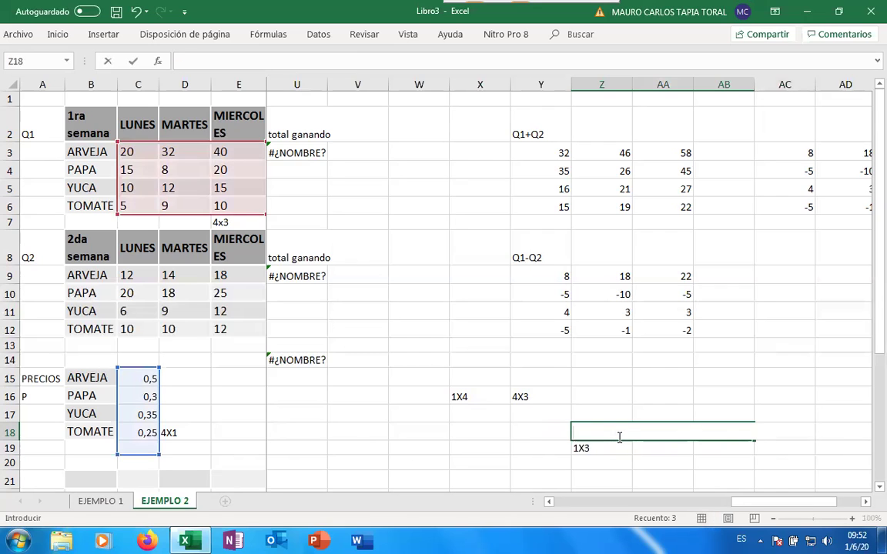
key(Escape)
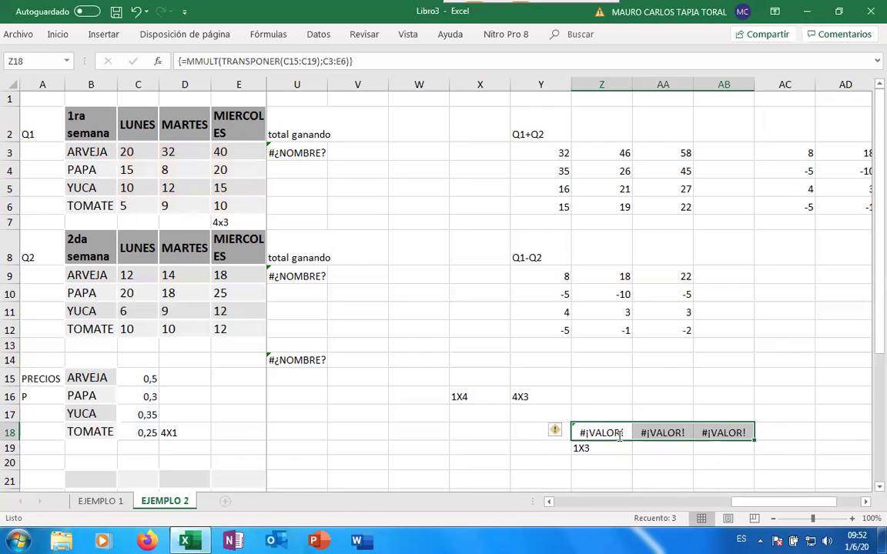
key(F2)
key(shift+Home)
key(BackSpace)
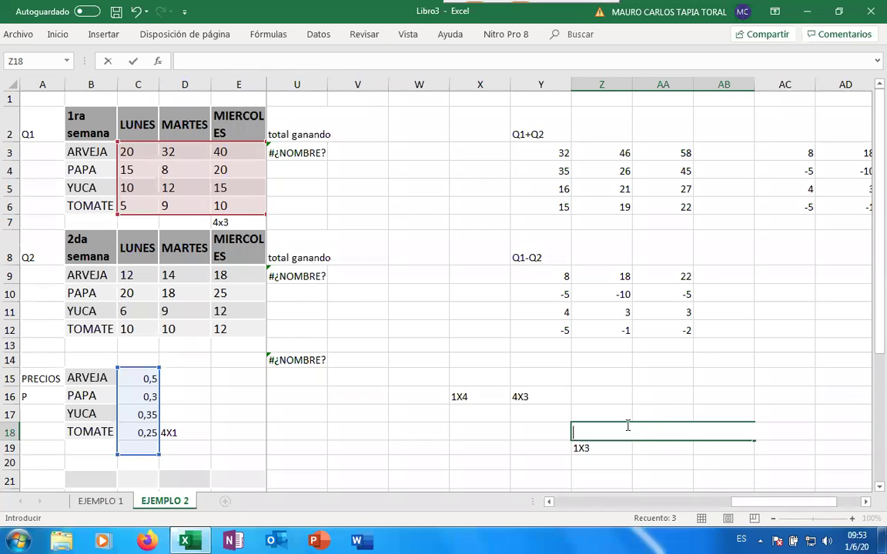
key(ctrl+shift+Return)
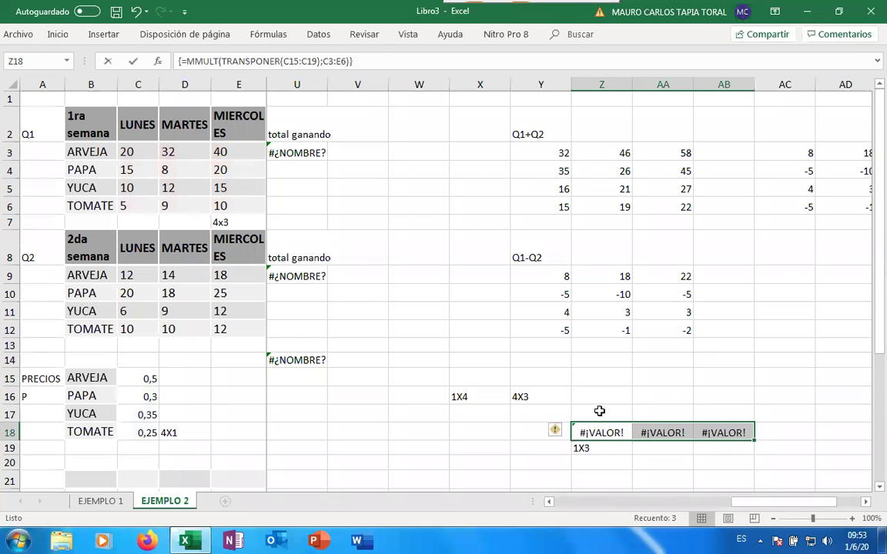
key(BackSpace)
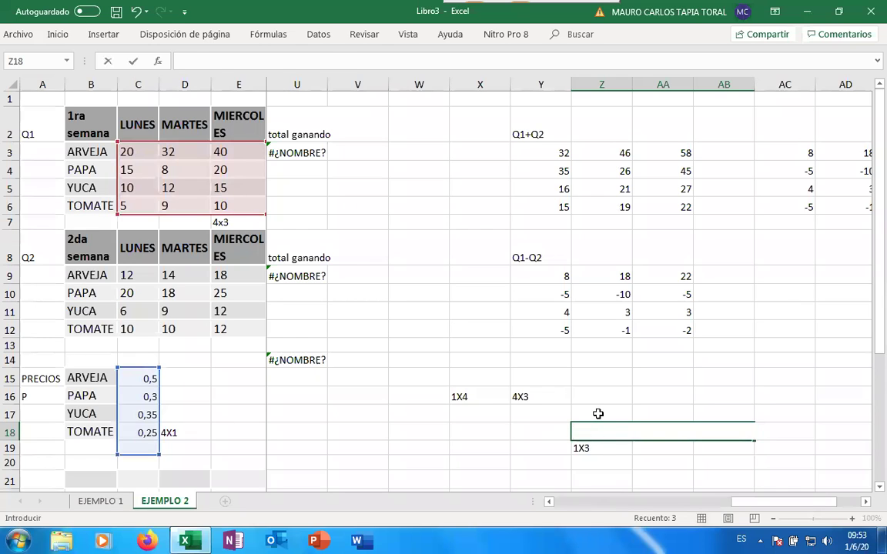
key(Escape)
click(630, 415)
scroll(560, 443, down, 2)
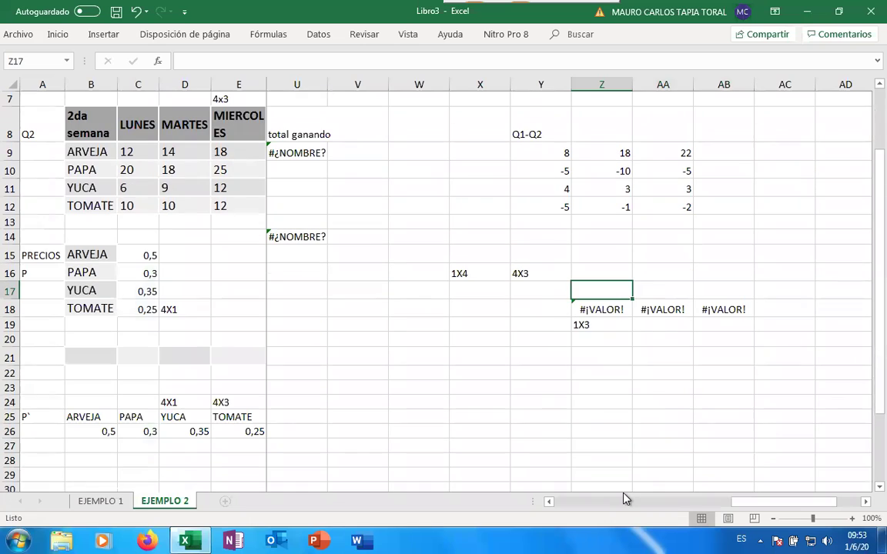
Try to transpose the prices C15:C18 by entering =TRANSPONER(C15:C18) in cell Z21.
click(605, 354)
text(?)
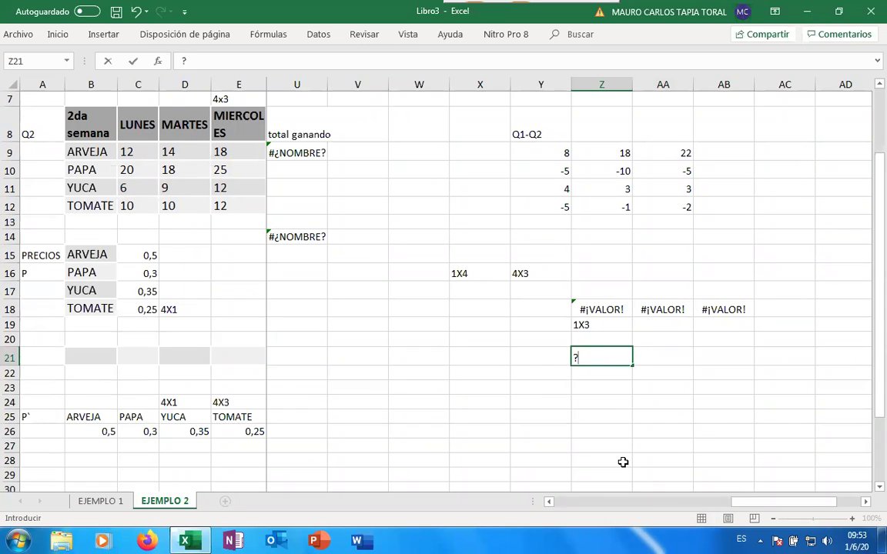
text(=TRANS)
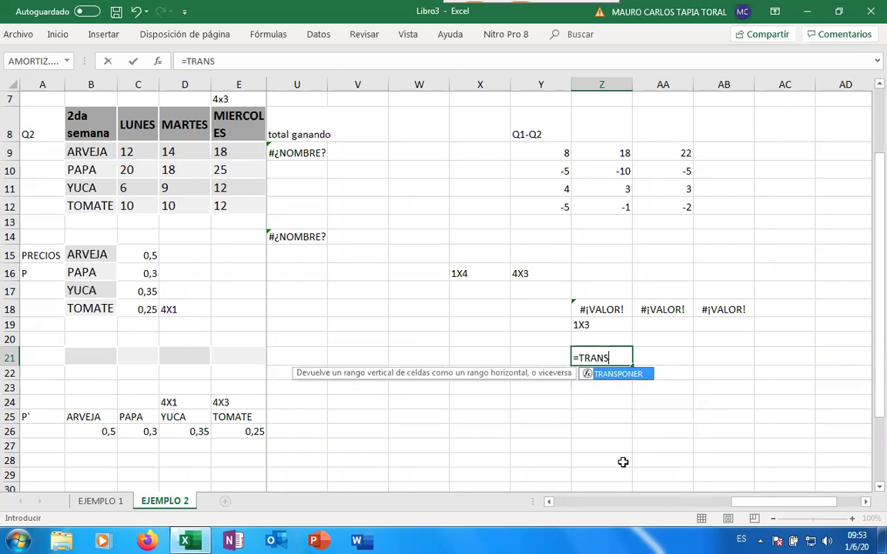
double_click(618, 374)
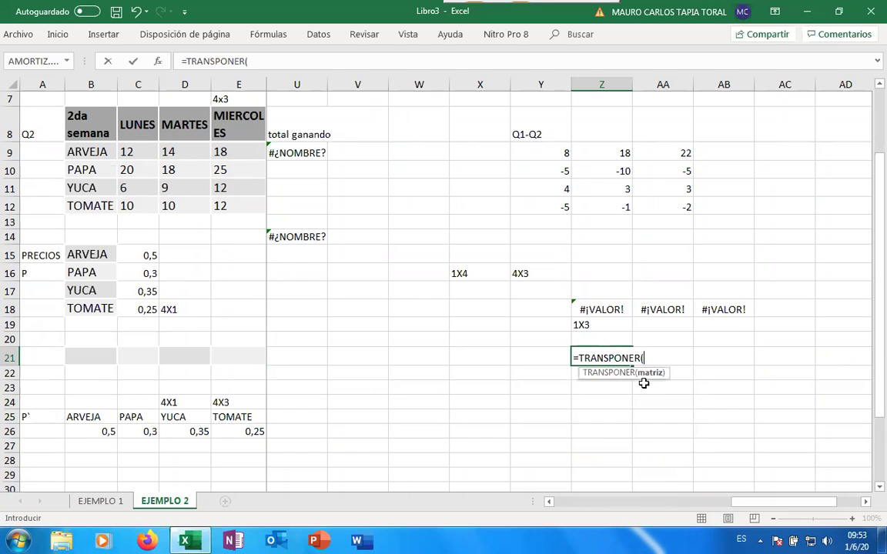
click(138, 254)
key(shift+Down)
key(shift+Down)
key(shift+Down)
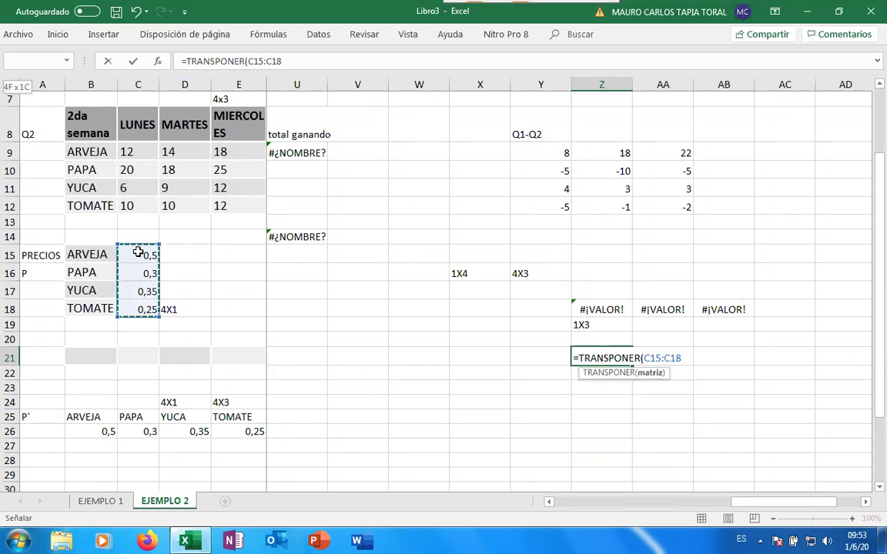
key(Return)
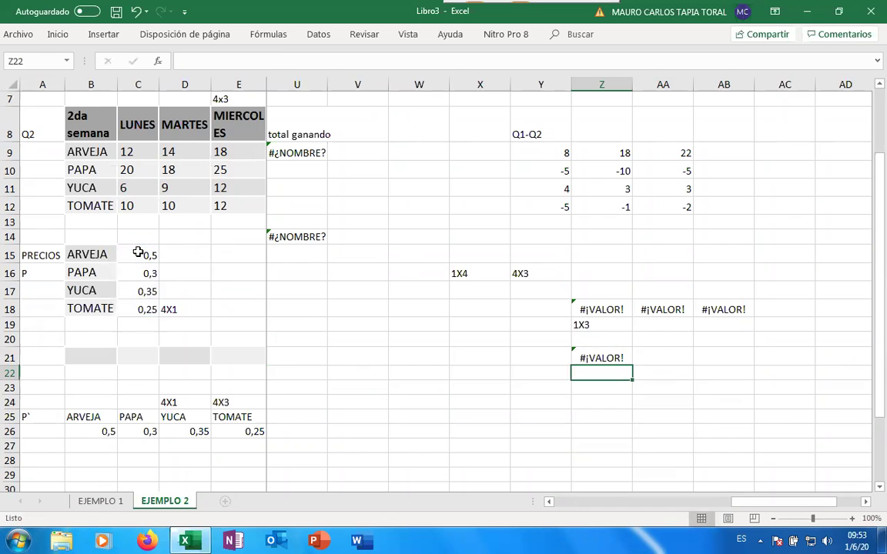
Clear cell Z21 and try entering the TRANSPONER formula for the prices C15:C18 in it again.
click(613, 356)
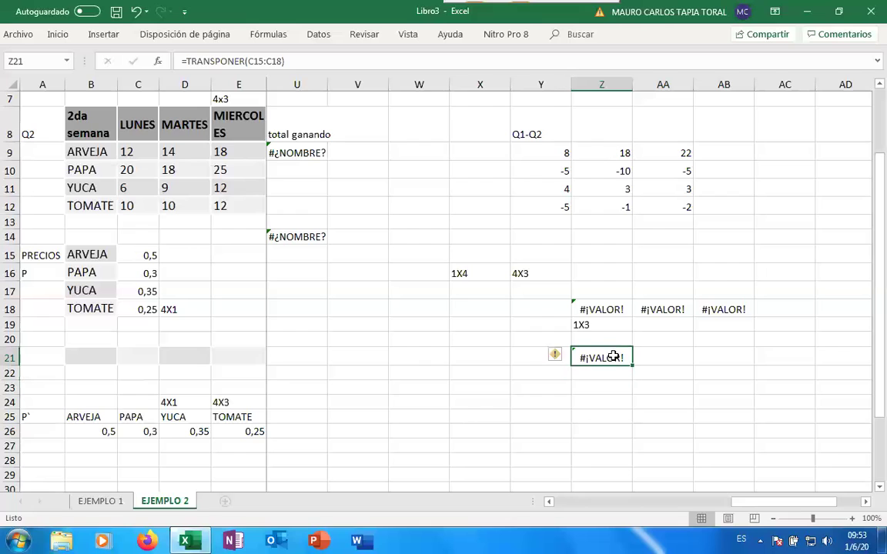
click(616, 357)
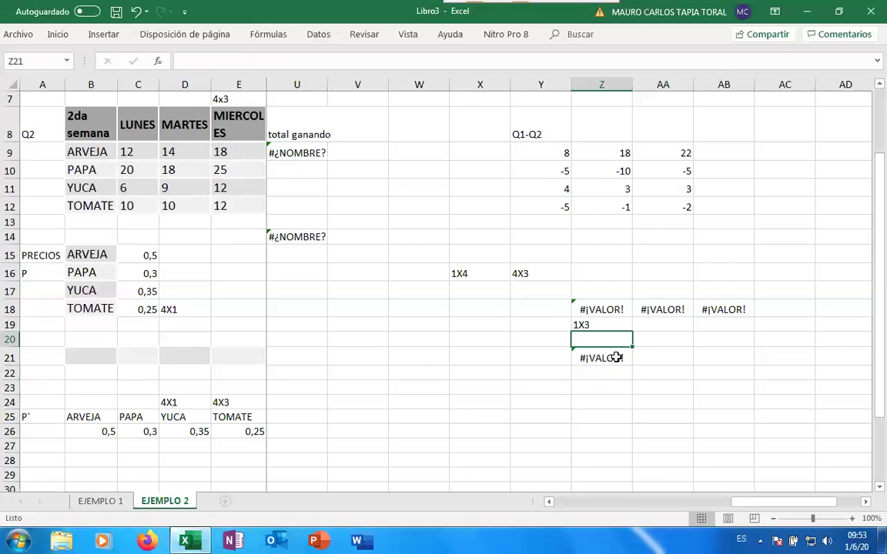
double_click(616, 357)
key(Escape)
text(=)
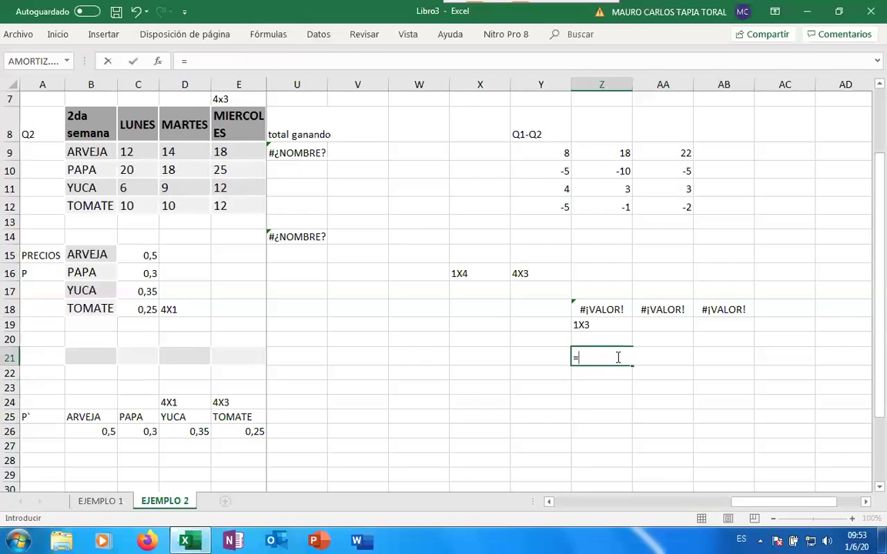
text(TRANSPOR)
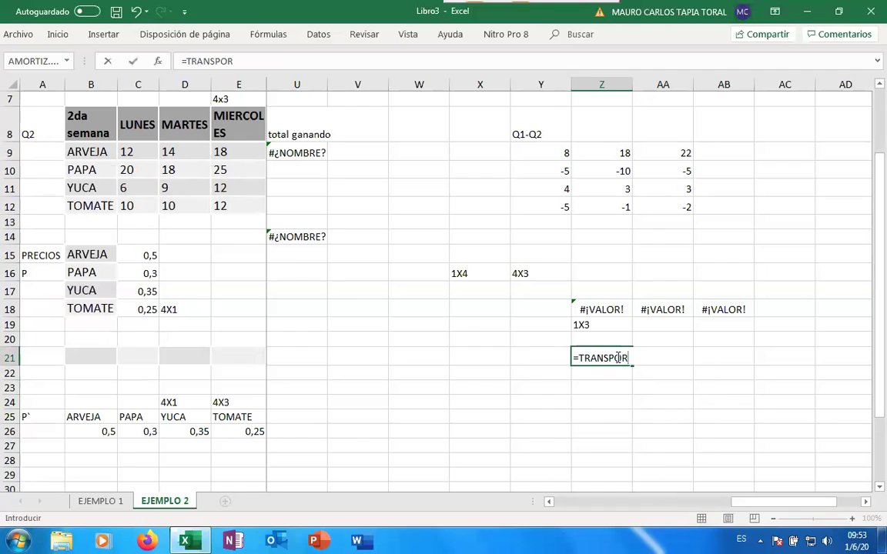
key(BackSpace)
text(NER)
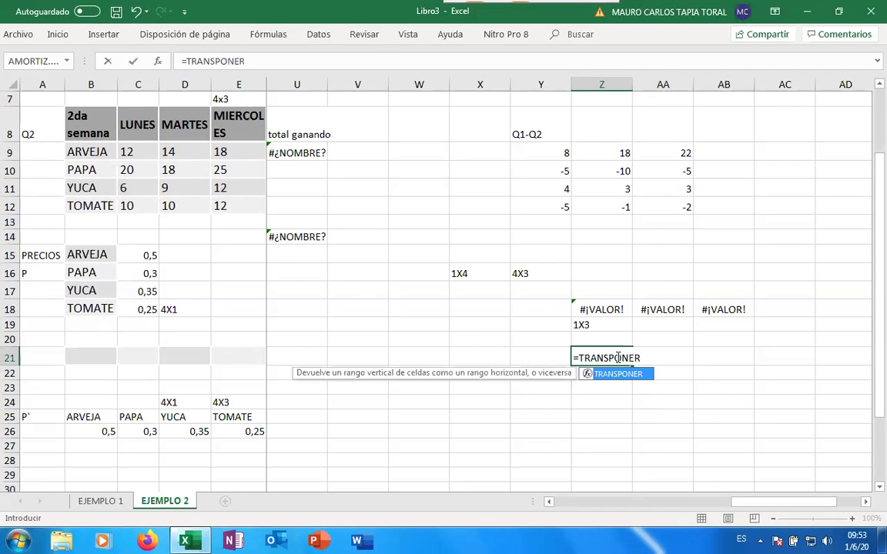
text(()
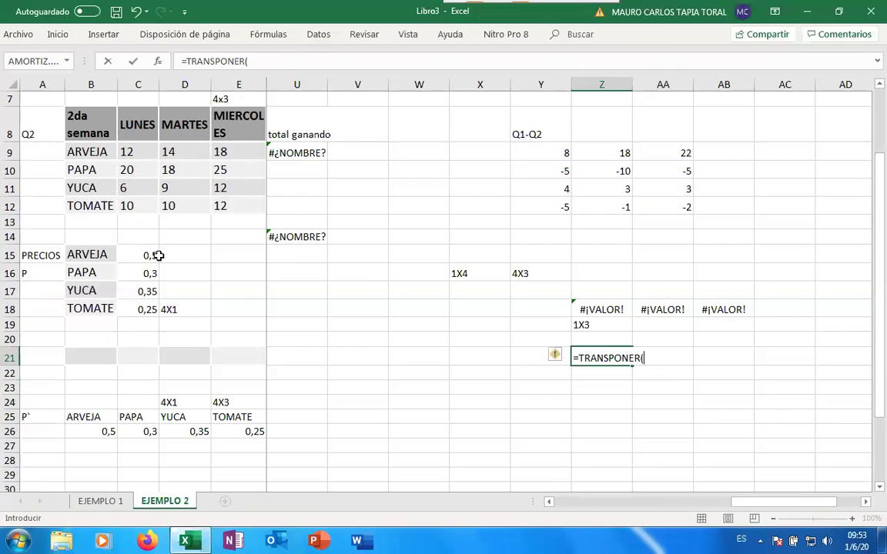
drag(148, 255, 148, 309)
key(ctrl+Return)
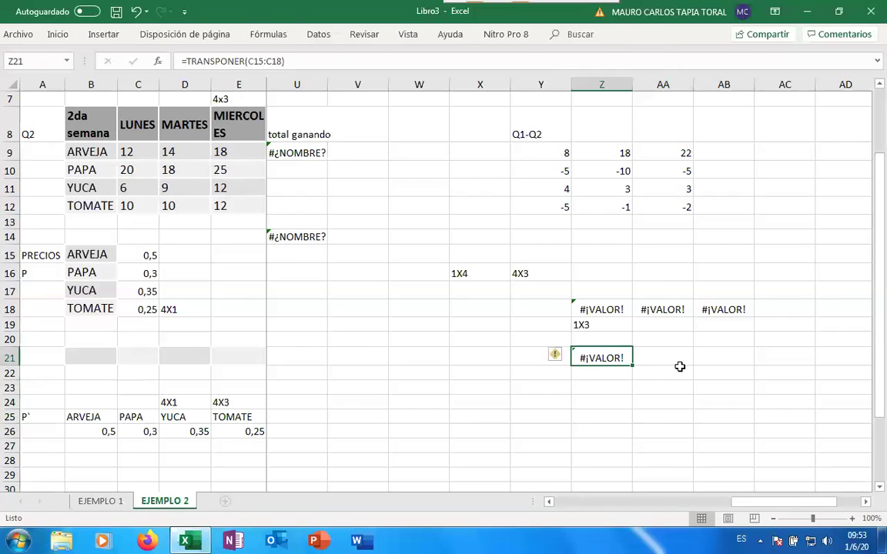
Extend the selection to Z21:AB21 and start a new TRANSPONER formula there.
key(shift+Right)
key(shift+Right)
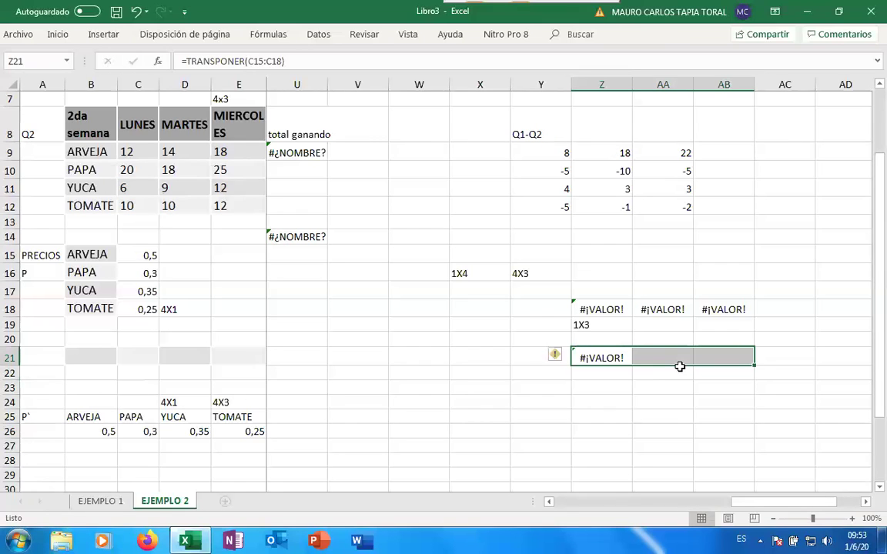
text(=)
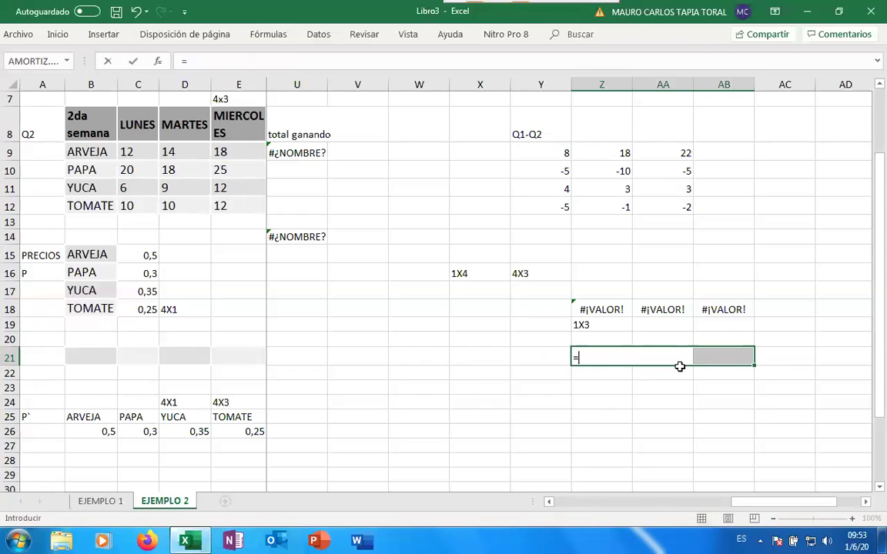
text(TRAN)
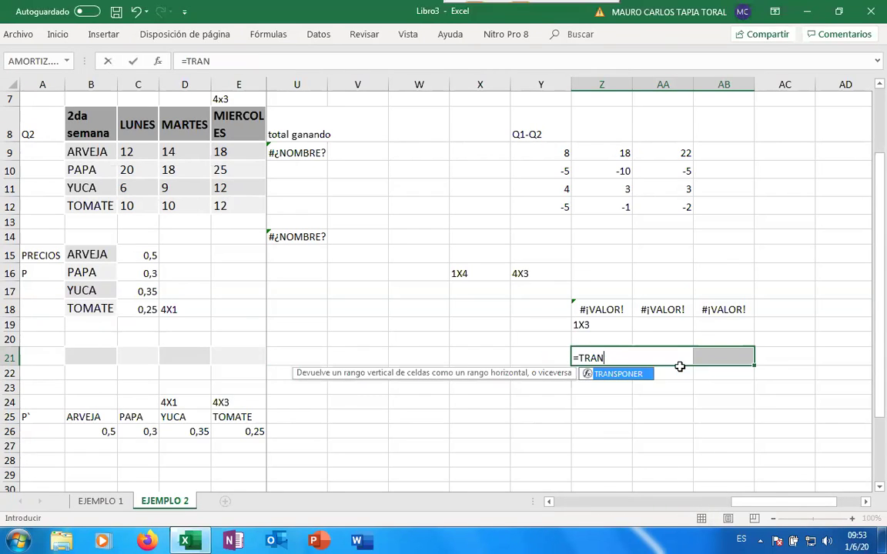
text(PONR)
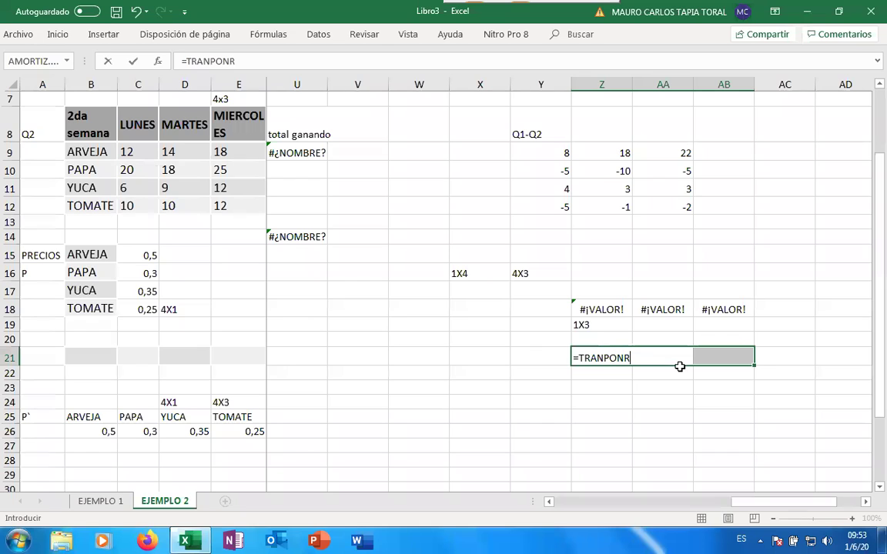
text(NER)
key(BackSpace)
key(BackSpace)
key(BackSpace)
key(BackSpace)
key(BackSpace)
text(S)
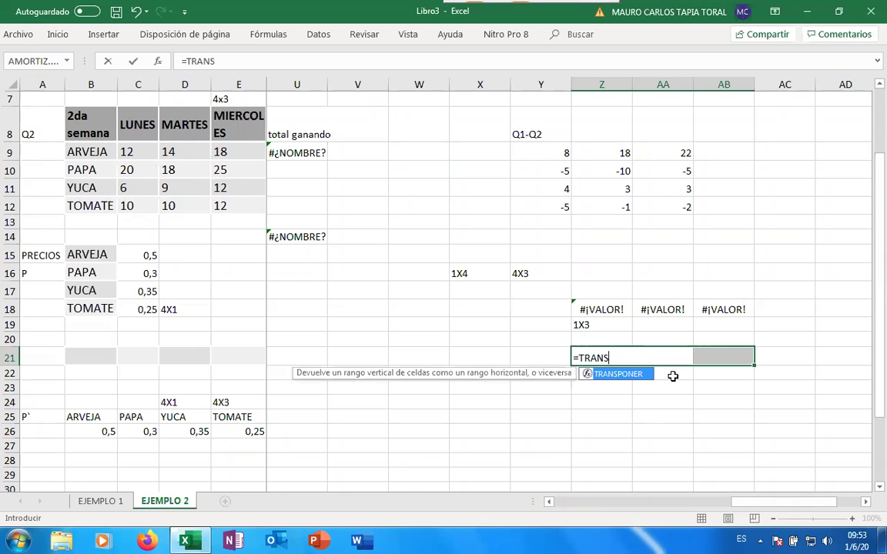
double_click(631, 375)
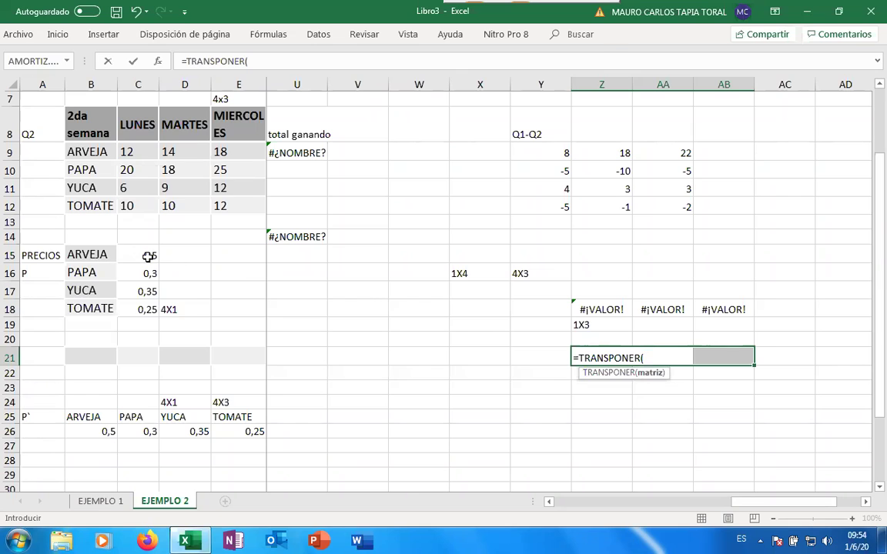
key(ctrl+a)
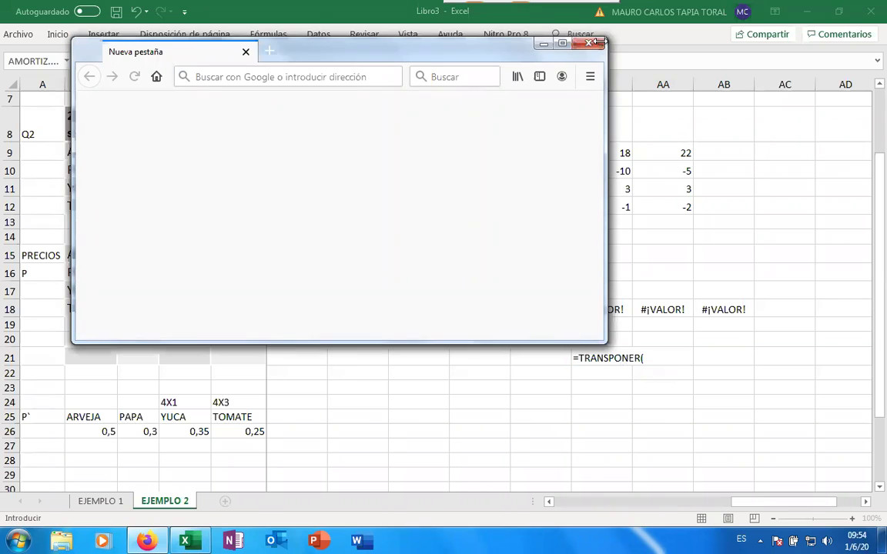
click(591, 45)
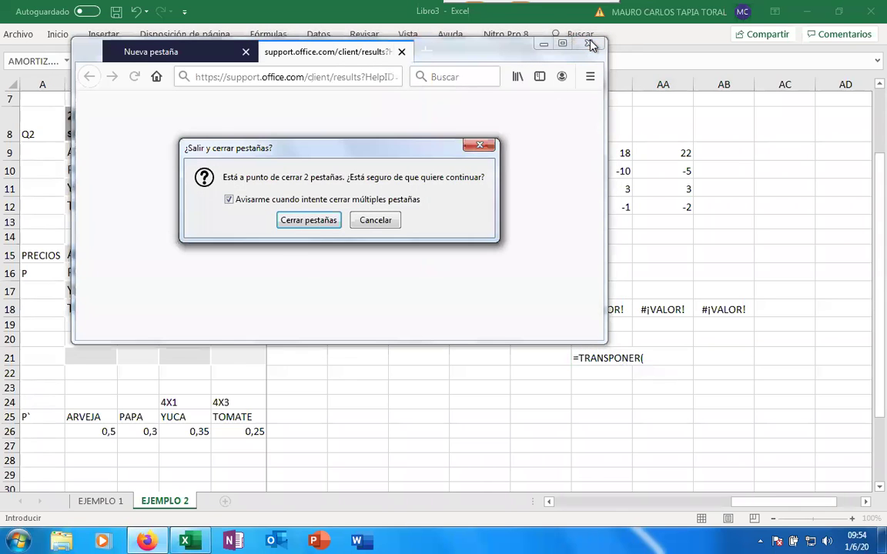
click(308, 221)
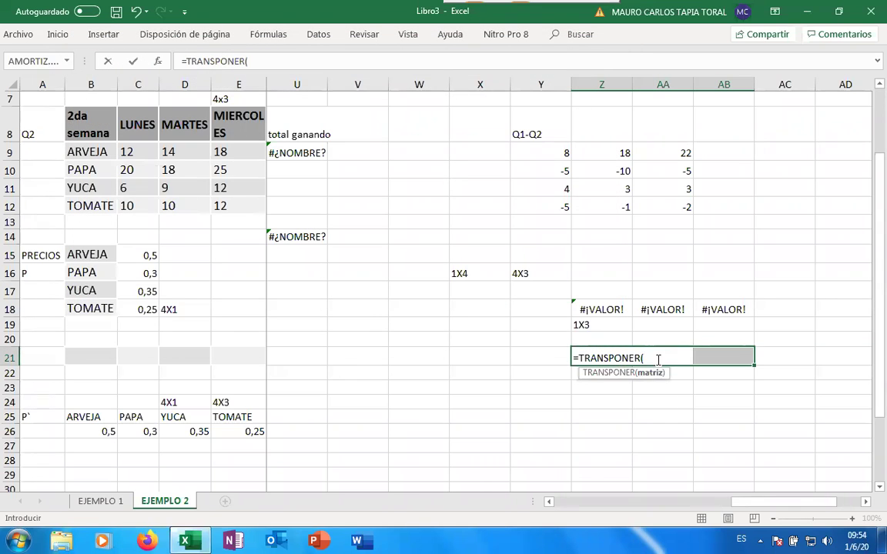
Complete the TRANSPONER formula in Z21 with the prices C15:C18 and enter it as an array formula.
click(143, 258)
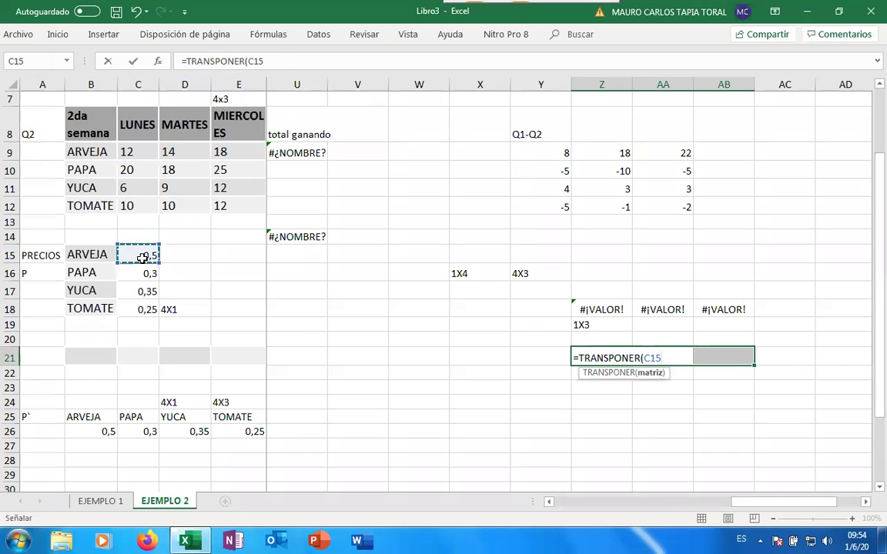
drag(143, 258, 142, 308)
key(Return)
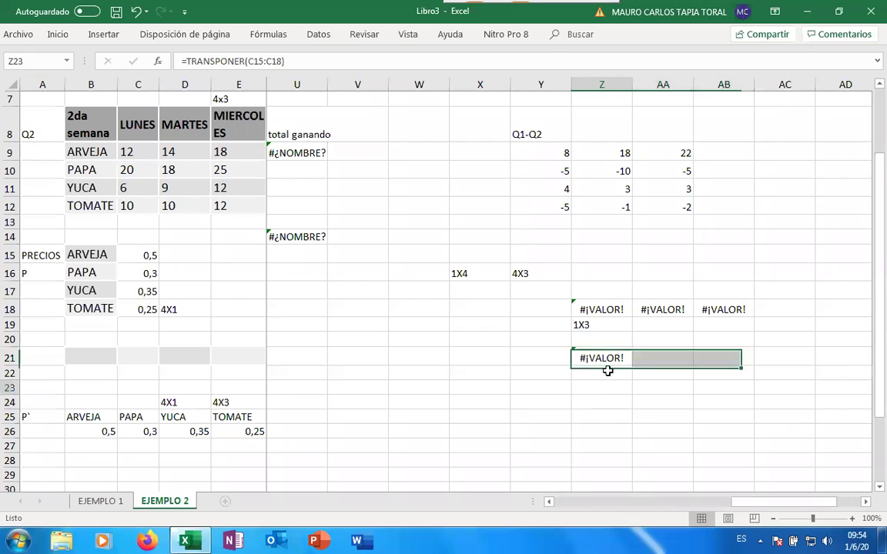
double_click(613, 353)
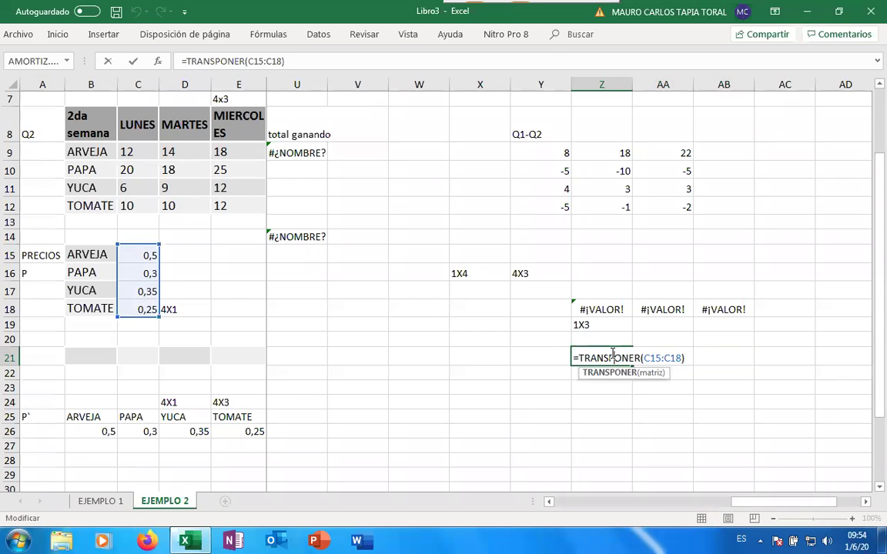
key(ctrl+shift+Return)
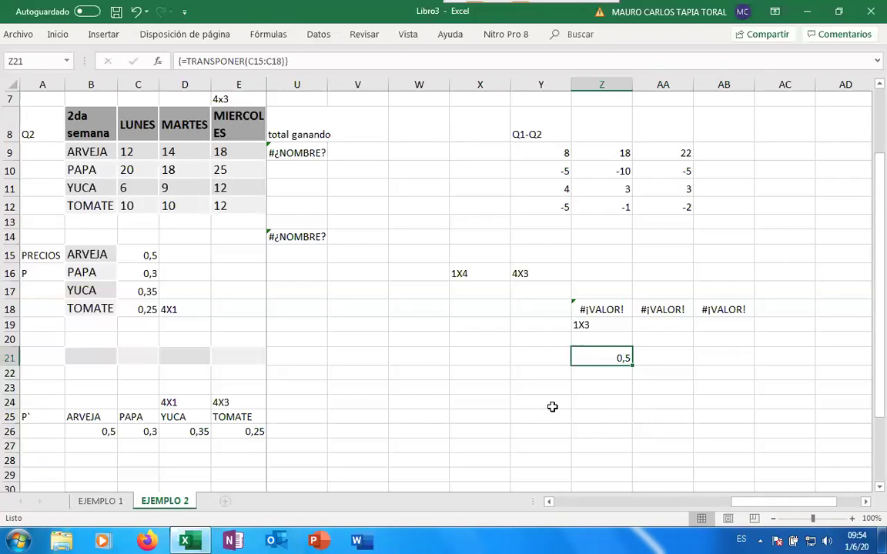
Try to re-enter the MMULT formula in cell Z18 as an array formula.
double_click(598, 310)
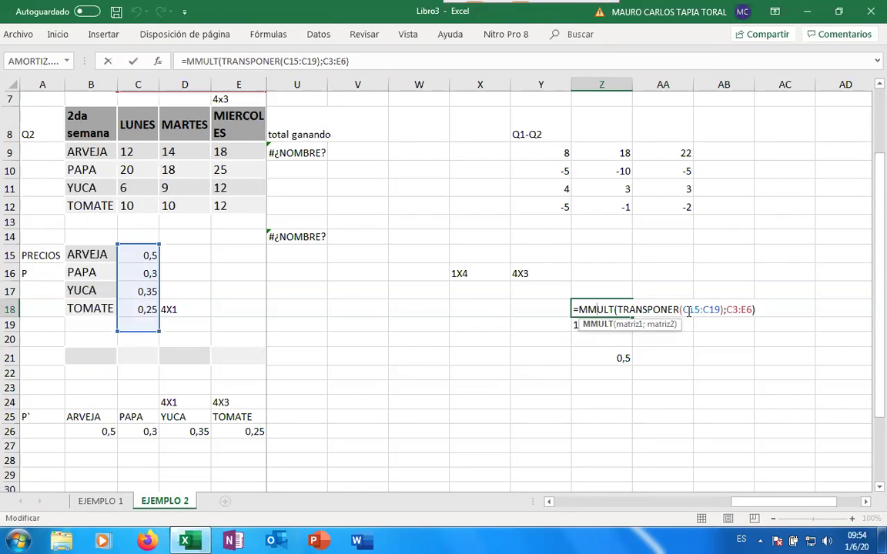
key(ctrl+shift+Return)
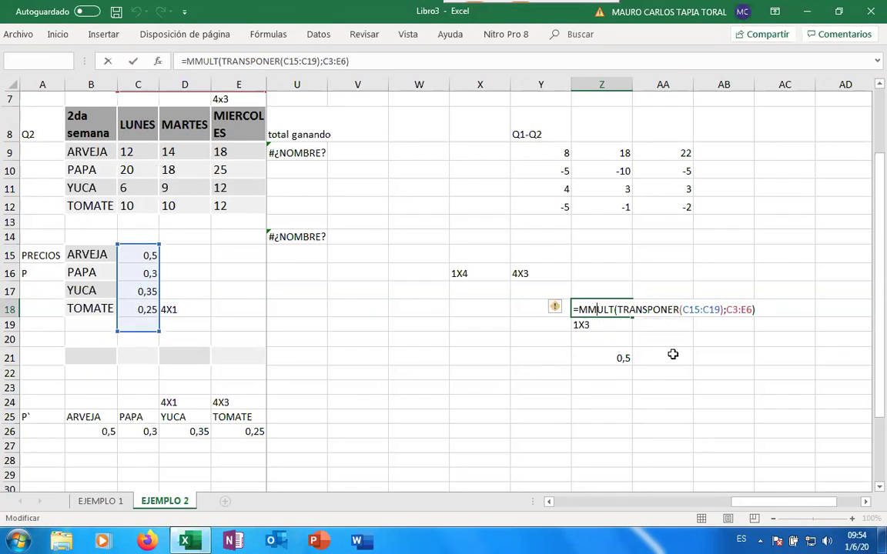
double_click(624, 310)
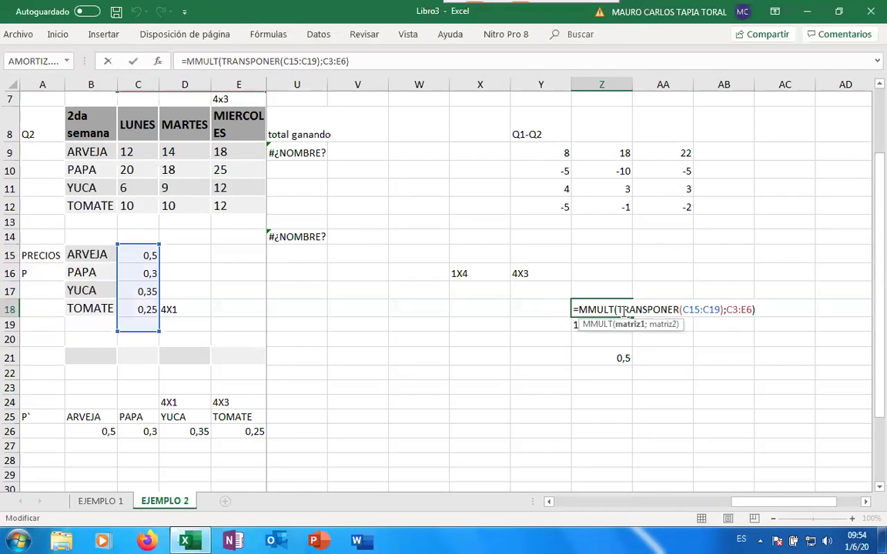
key(ctrl+shift+Return)
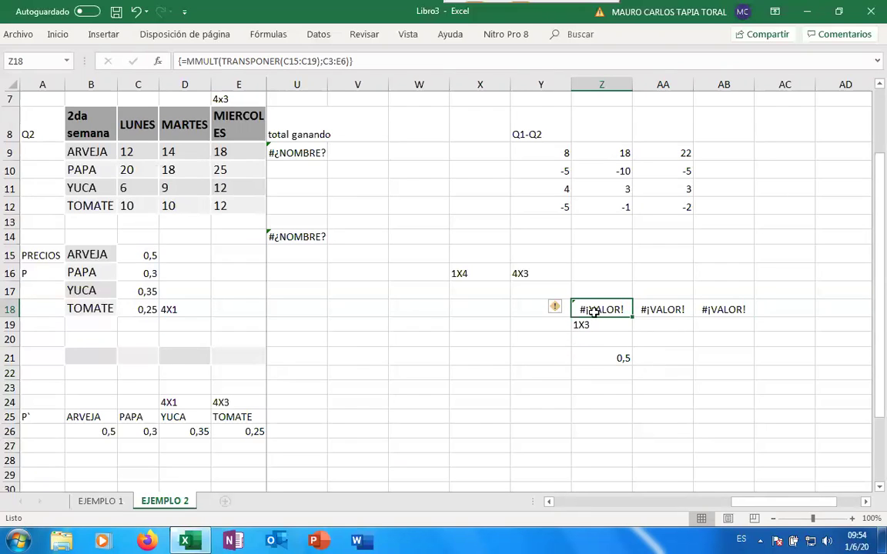
click(765, 383)
click(562, 309)
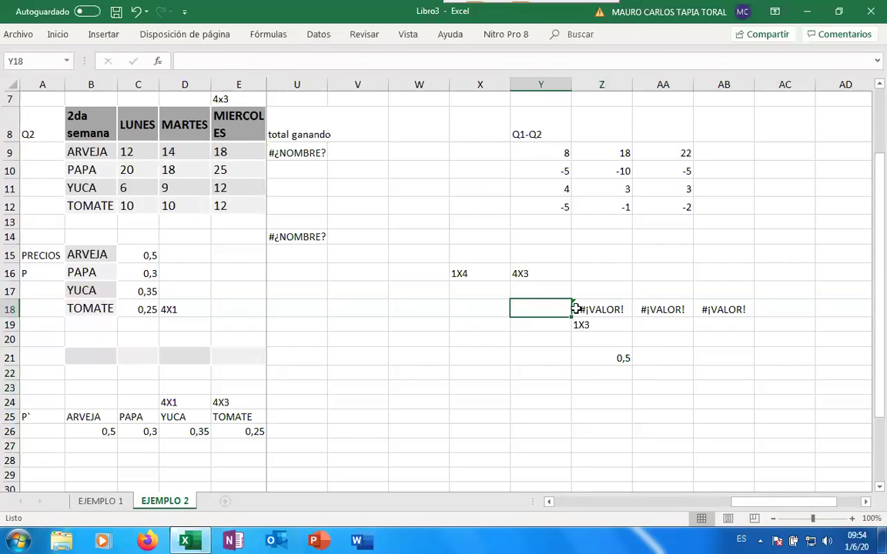
double_click(624, 309)
key(ctrl+Return)
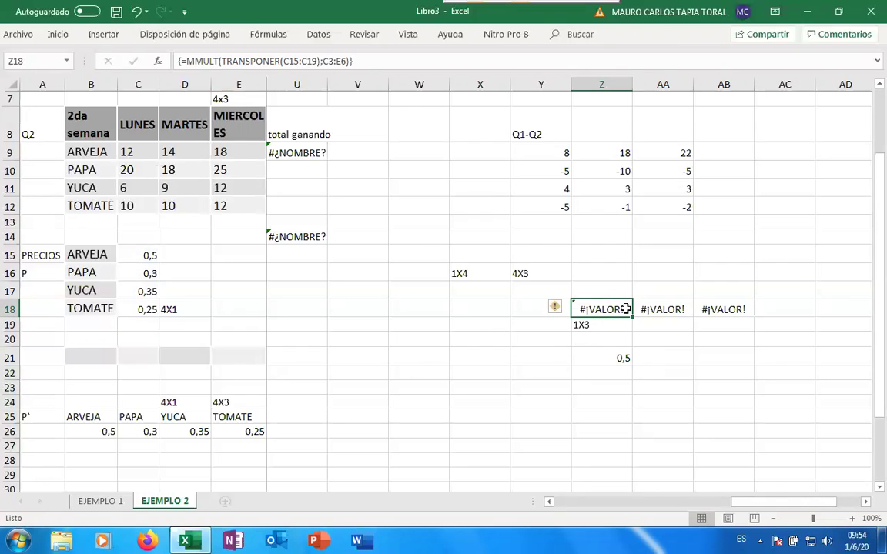
Try to delete or overwrite the MMULT formula in cell Z18 alone.
key(BackSpace)
key(Escape)
text(+)
key(Escape)
click(791, 405)
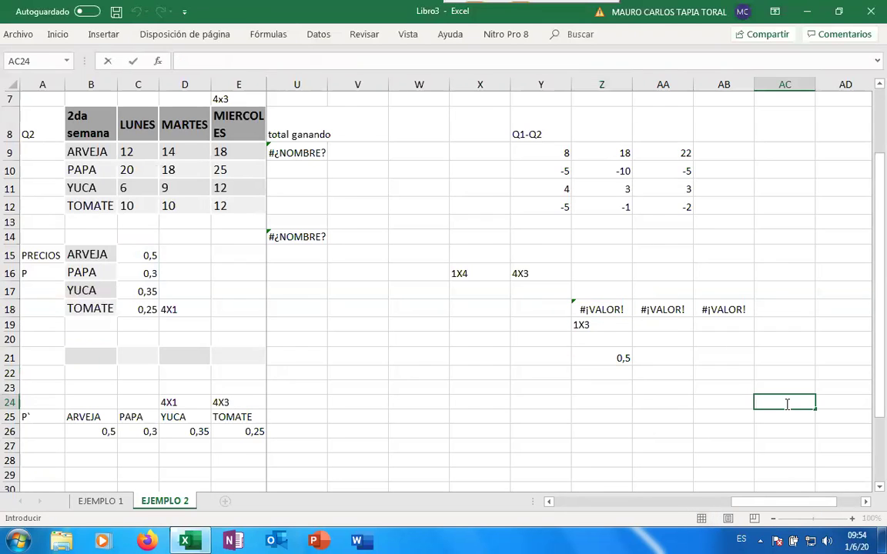
key(shift+Up)
key(shift+Up)
key(shift+Up)
key(shift+Up)
key(shift+Up)
key(shift+Up)
key(shift+Left)
key(shift+Left)
key(shift+Left)
key(shift+Left)
key(shift+Left)
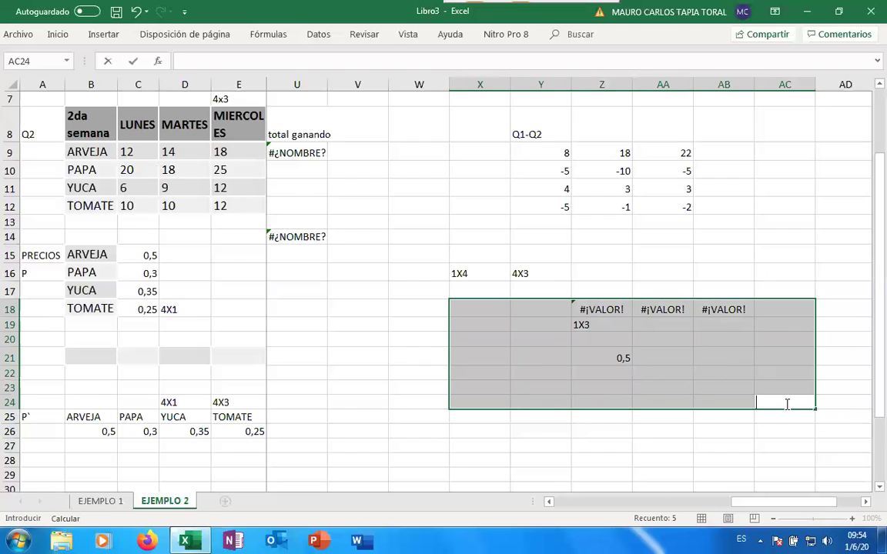
key(Escape)
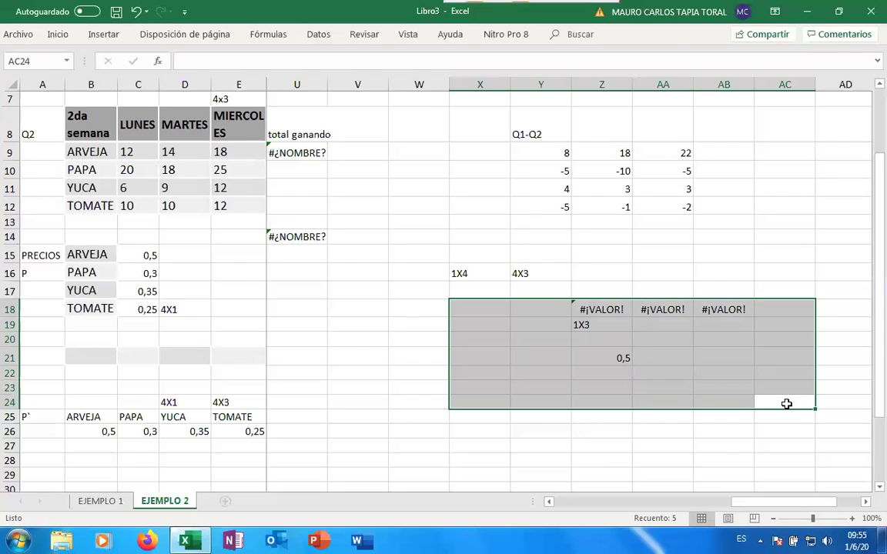
click(339, 351)
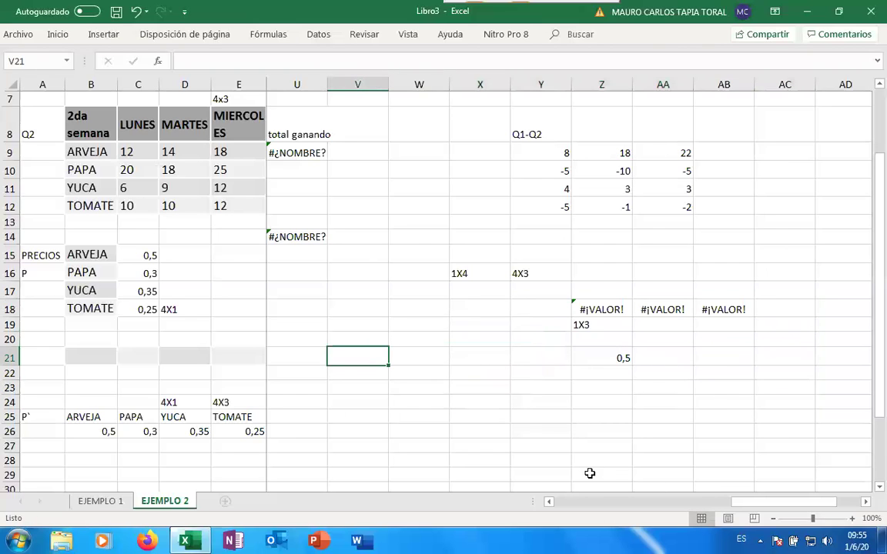
scroll(481, 401, up, 2)
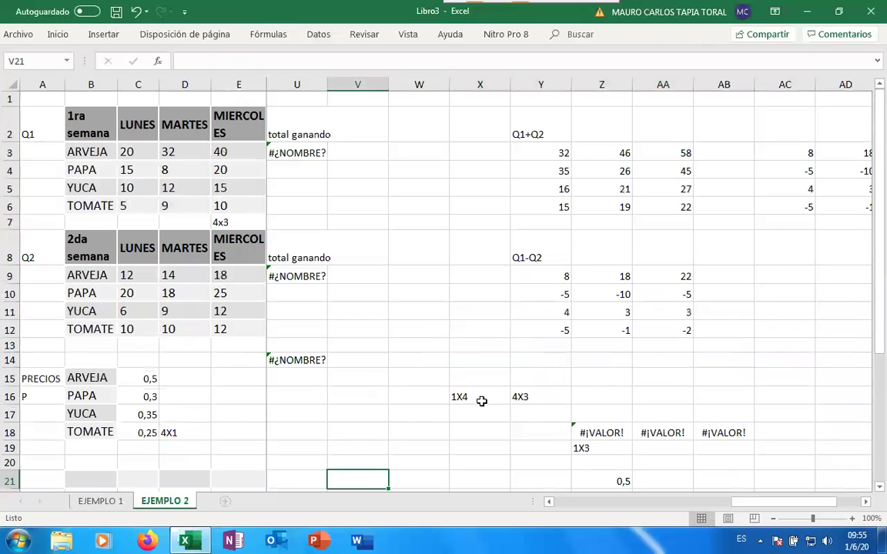
scroll(481, 402, down, 2)
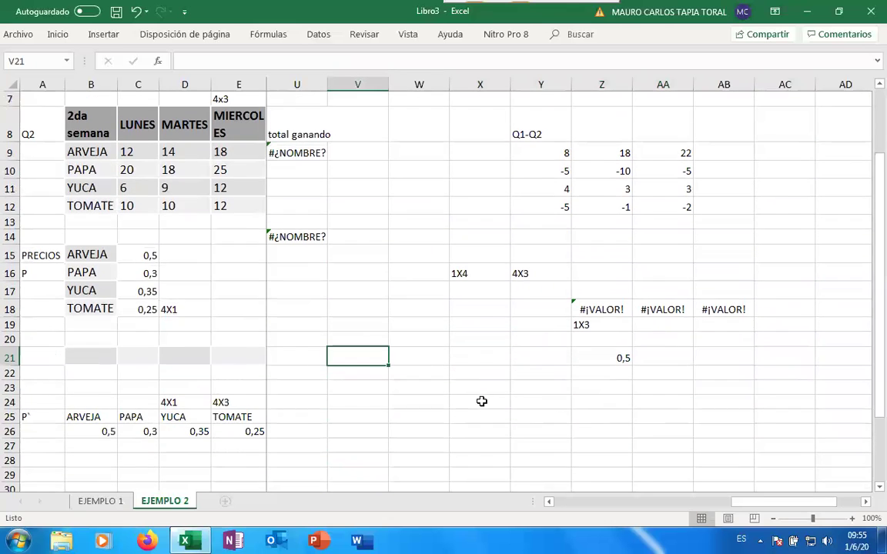
scroll(481, 401, up, 2)
scroll(481, 401, down, 1)
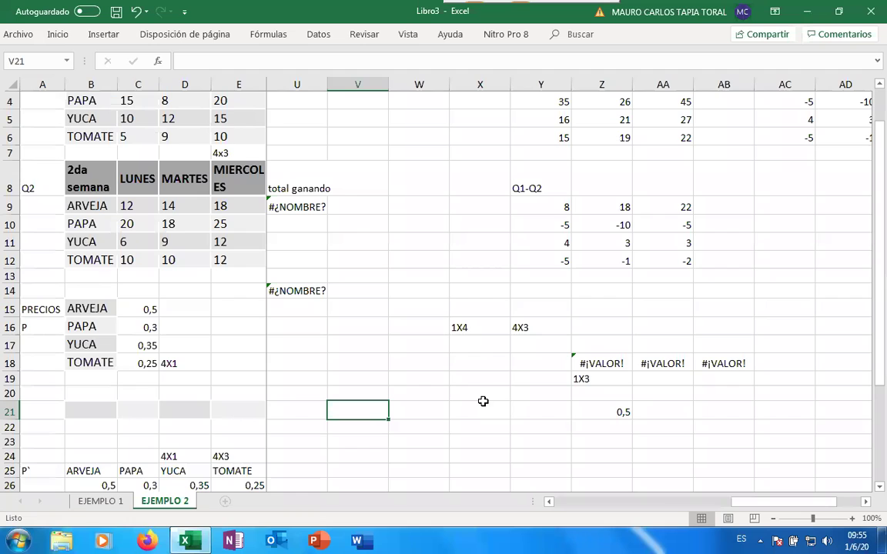
click(534, 414)
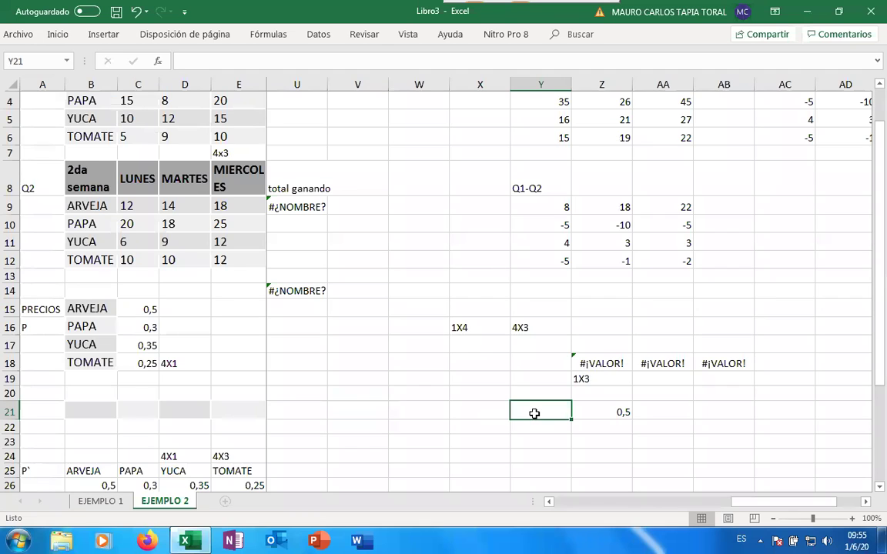
key(Right)
key(Right)
key(Left)
key(BackSpace)
key(Left)
key(Left)
key(Right)
key(Left)
key(Left)
key(Left)
key(Right)
key(Right)
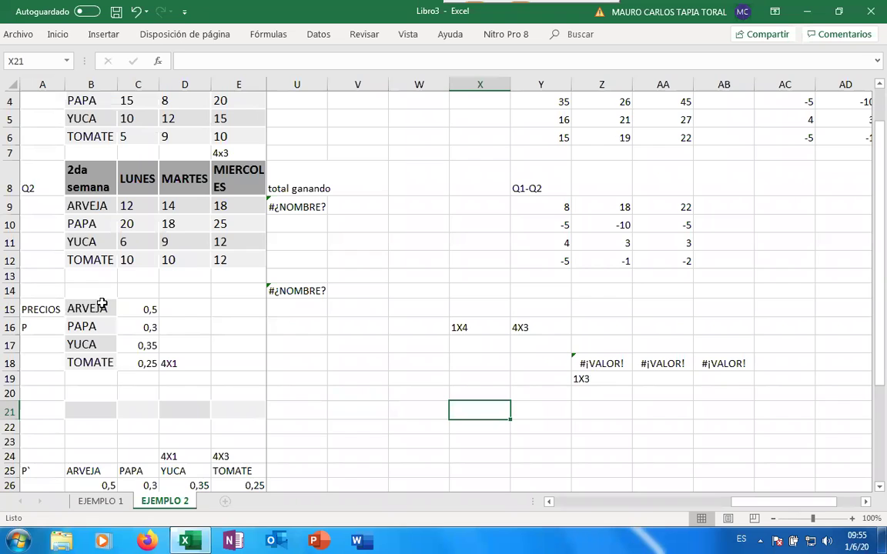
Copy the vegetable names and prices in B15:C18.
double_click(138, 310)
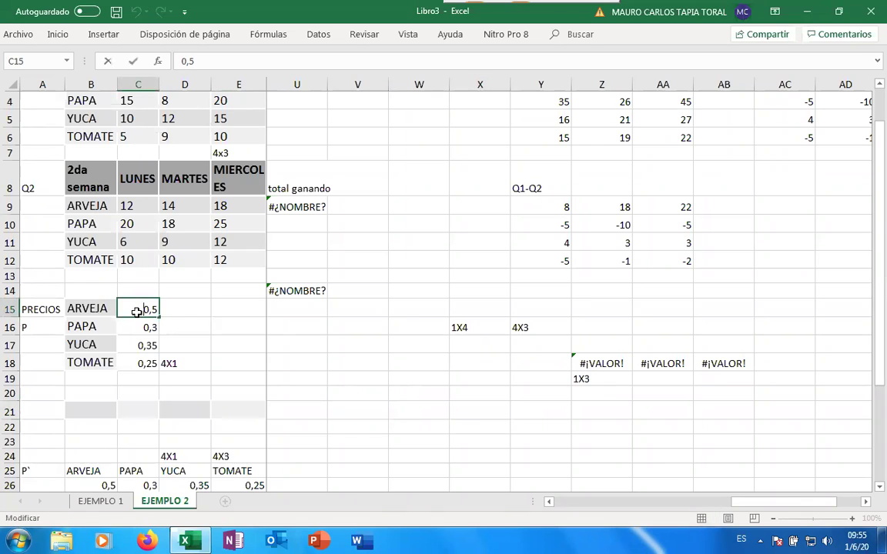
key(Escape)
key(shift+Down)
key(shift+Down)
key(shift+Down)
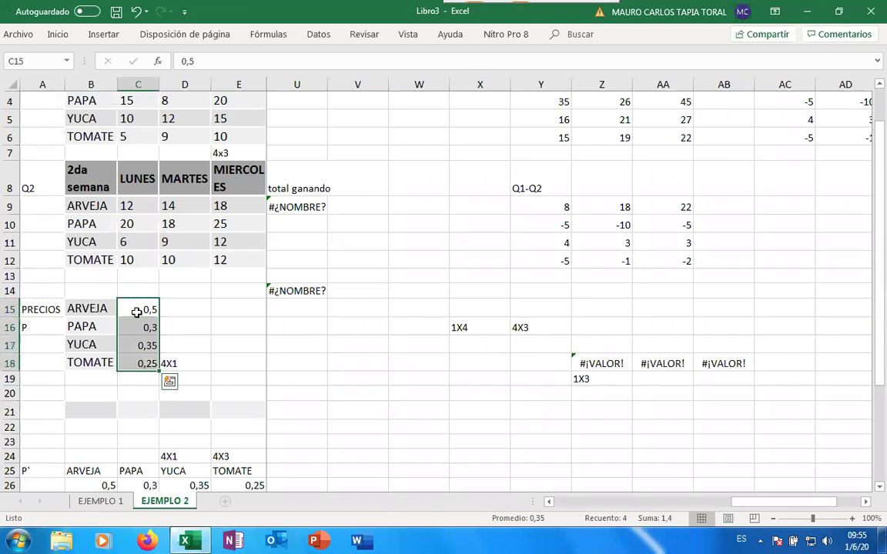
key(shift+Left)
key(ctrl+c)
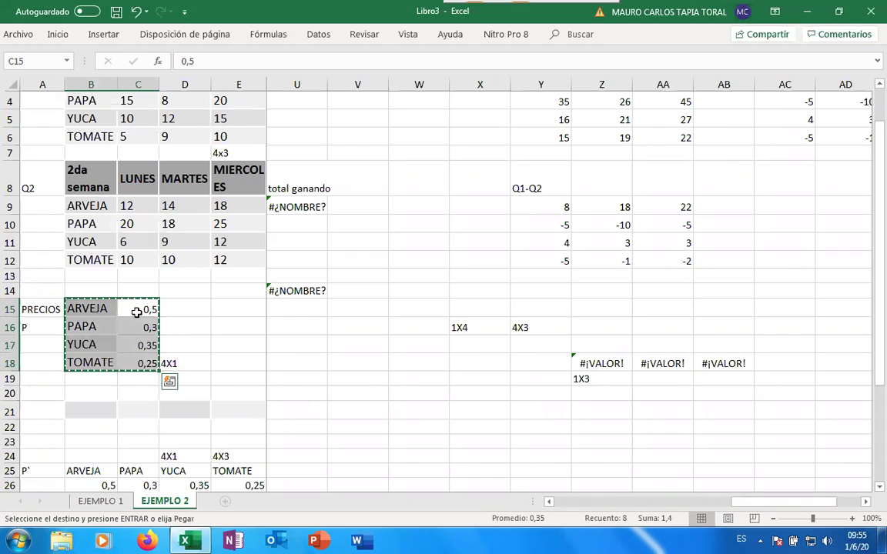
Paste the copied names and prices transposed at W22, using Paste Special with the Transponer option.
right_click(441, 428)
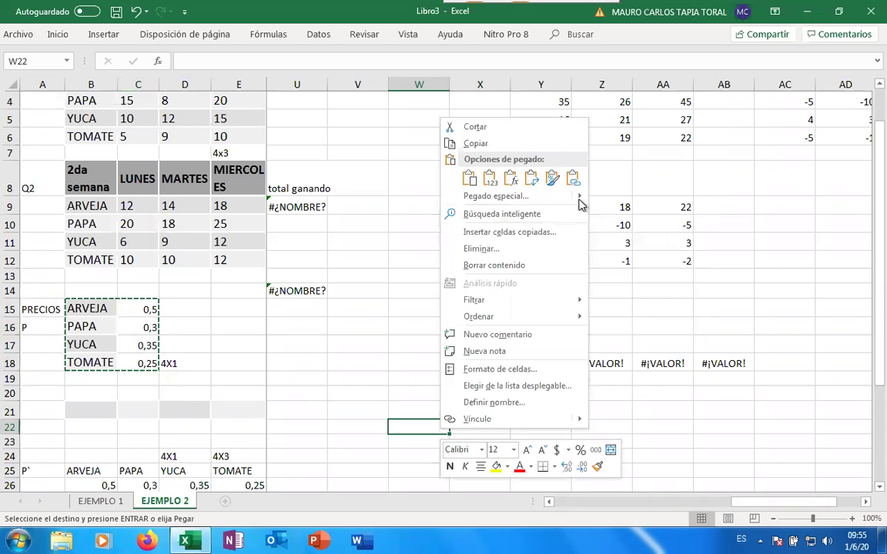
mouse_move(581, 201)
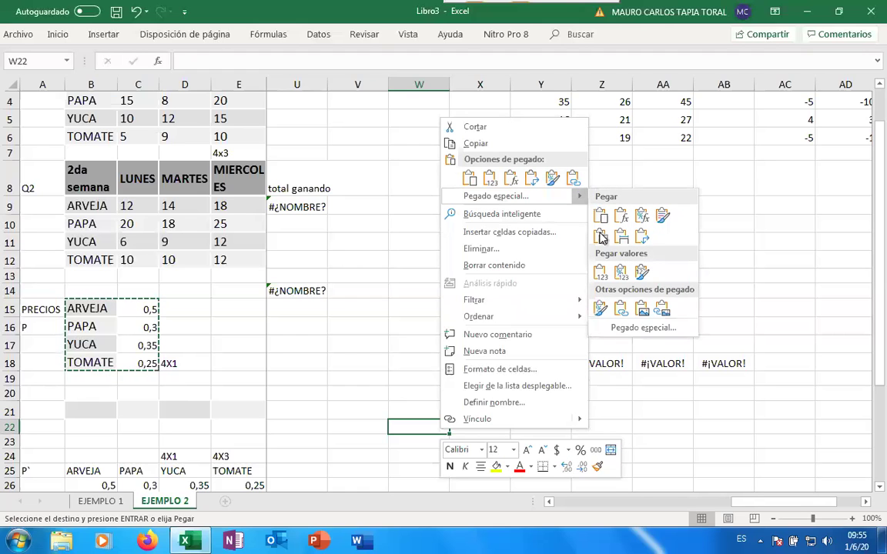
click(628, 327)
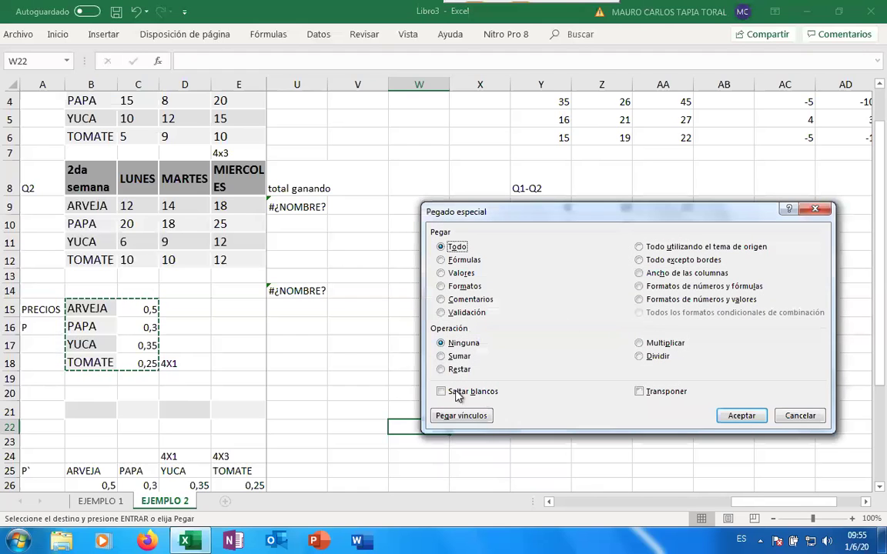
click(644, 394)
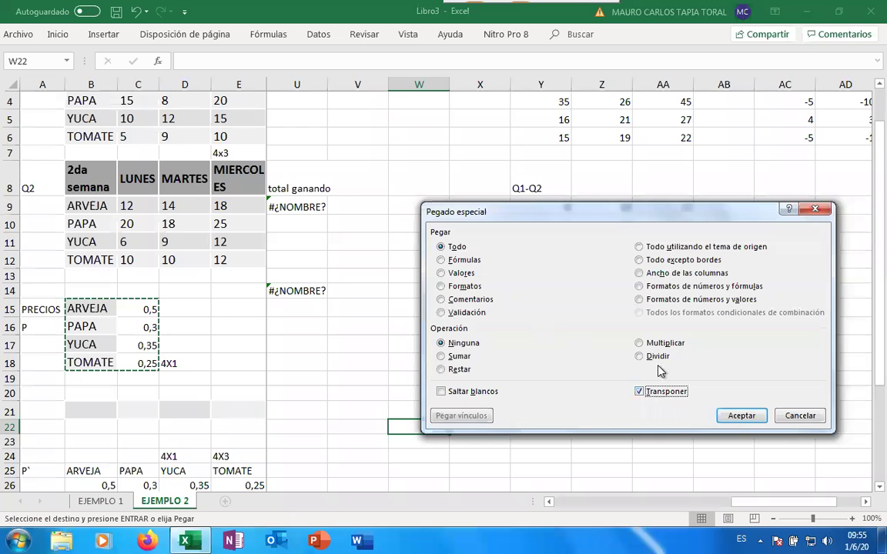
click(742, 416)
click(760, 415)
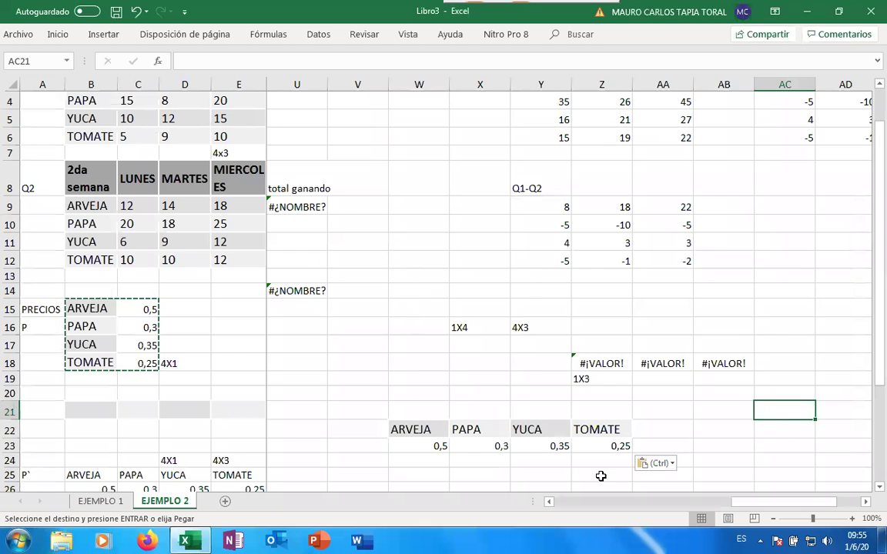
scroll(600, 476, down, 5)
click(530, 204)
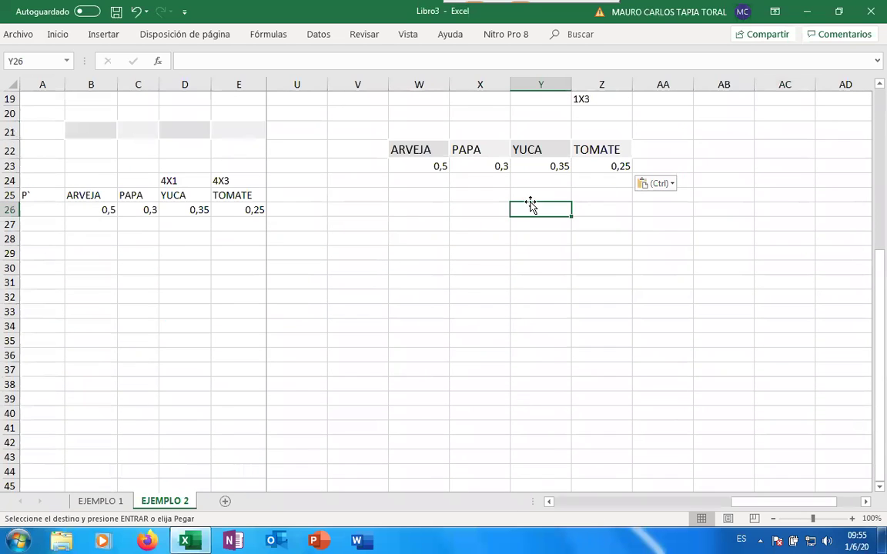
text(=MM)
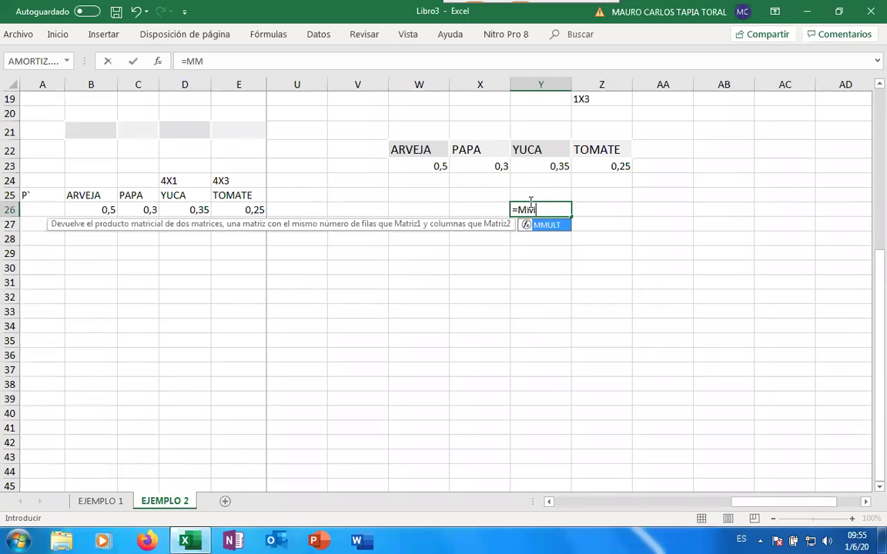
double_click(545, 225)
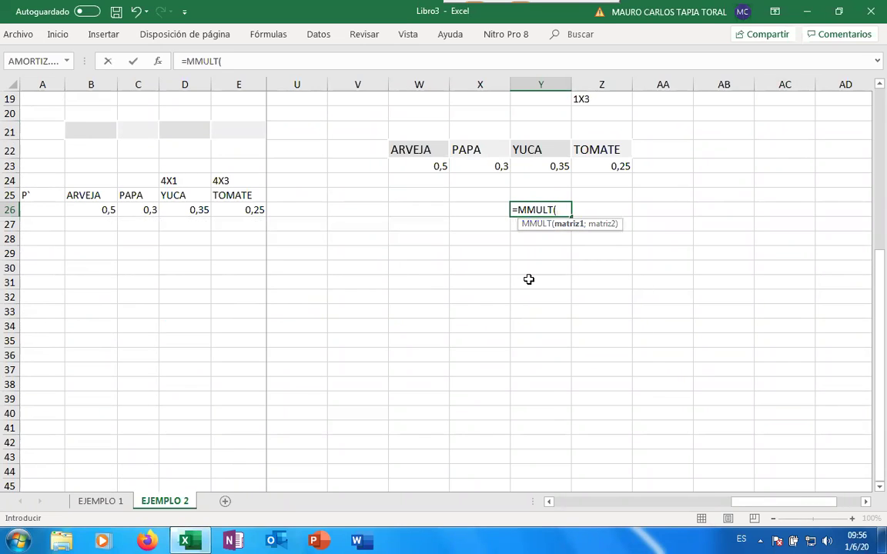
scroll(452, 207, up, 3)
key(Escape)
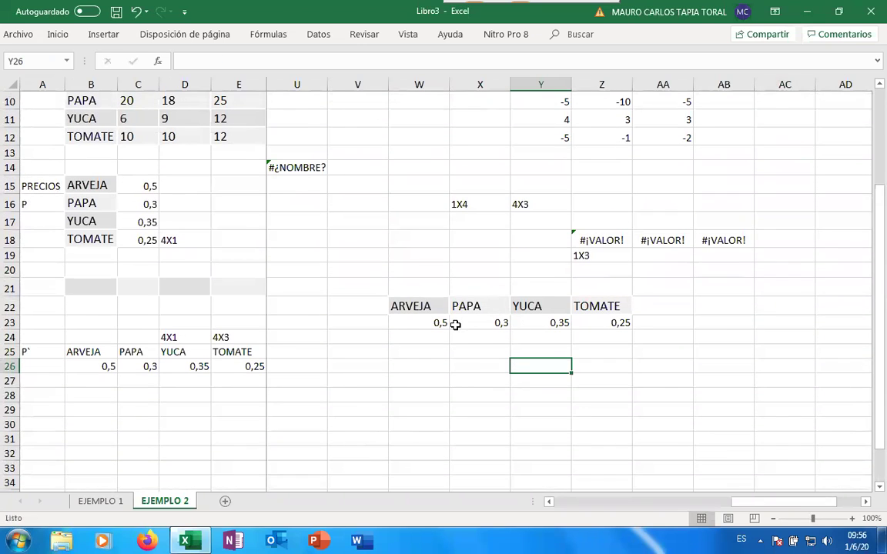
Start an MMULT formula across Y26:AA26 with the transposed prices W23:Z23 as the first matrix.
key(shift+Right)
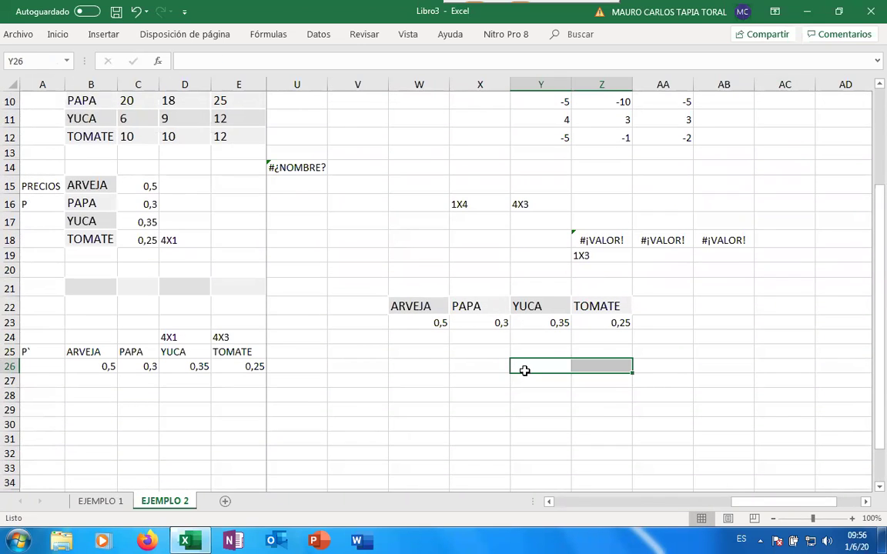
key(shift+Right)
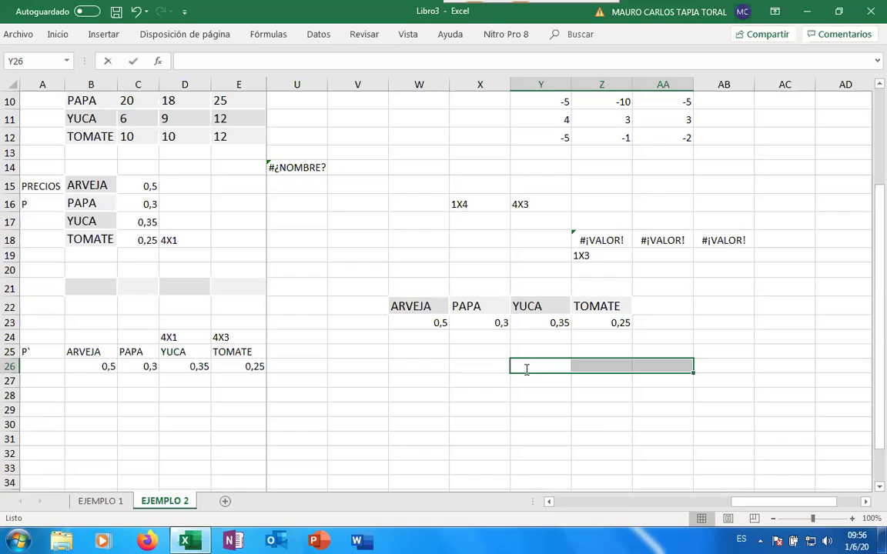
text(=MM)
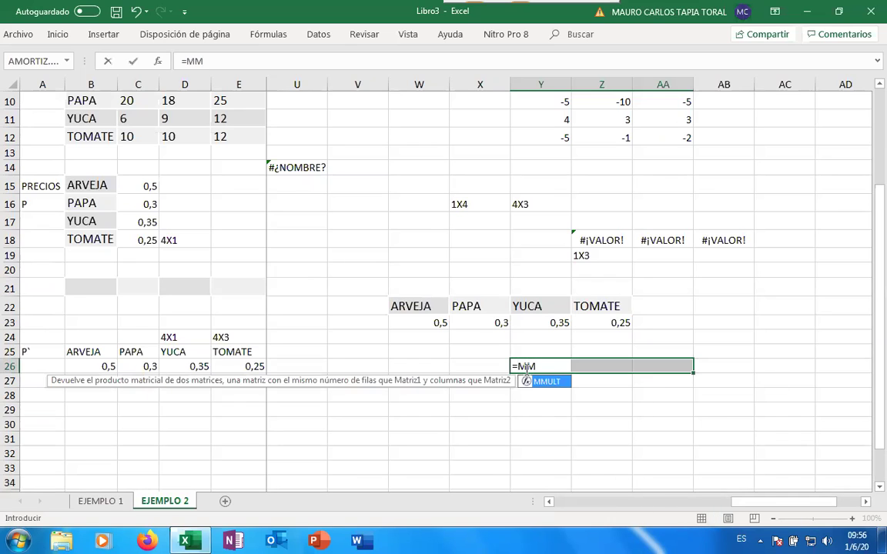
double_click(548, 381)
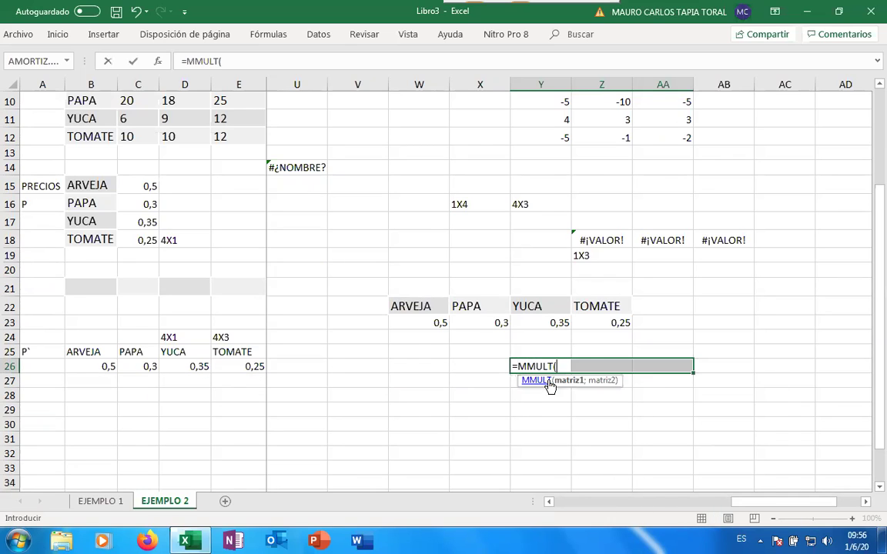
click(426, 323)
key(shift+Right)
key(shift+Right)
key(shift+Right)
key(shift+Right)
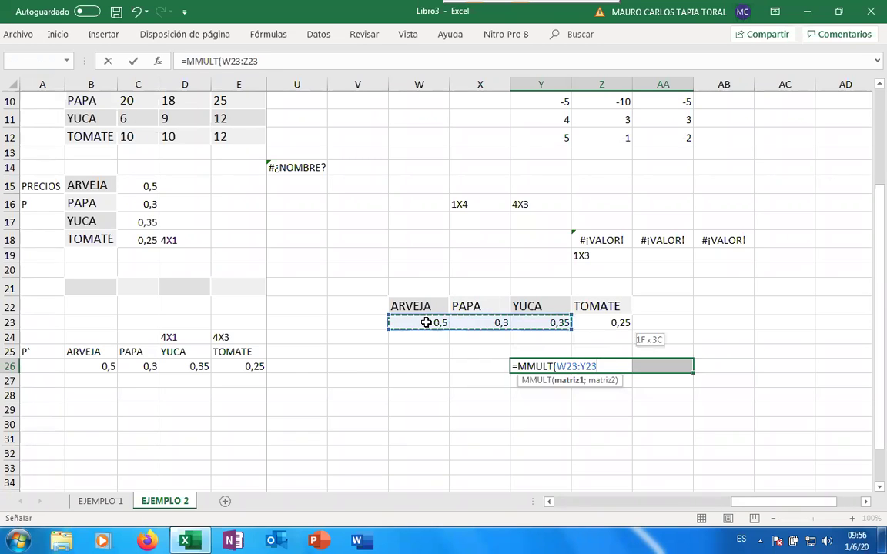
key(shift+Up)
key(shift+Down)
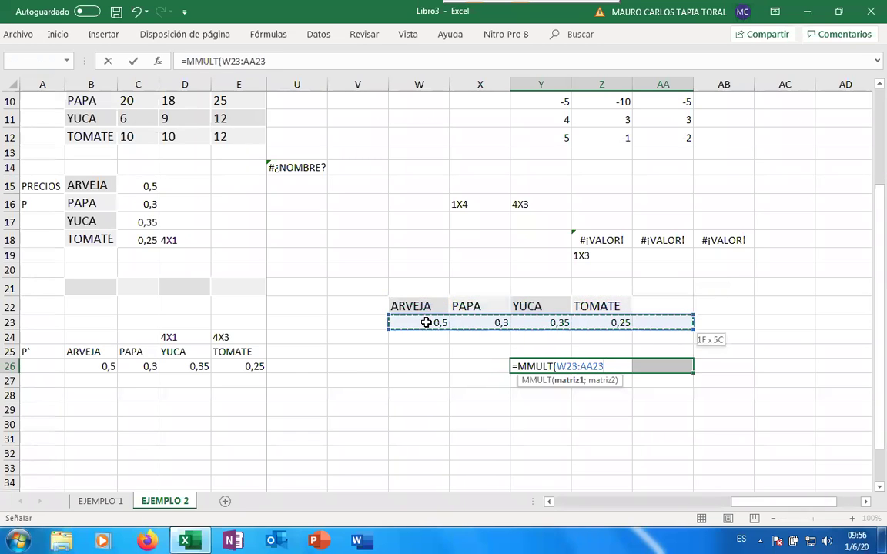
key(shift+Left)
key(F8)
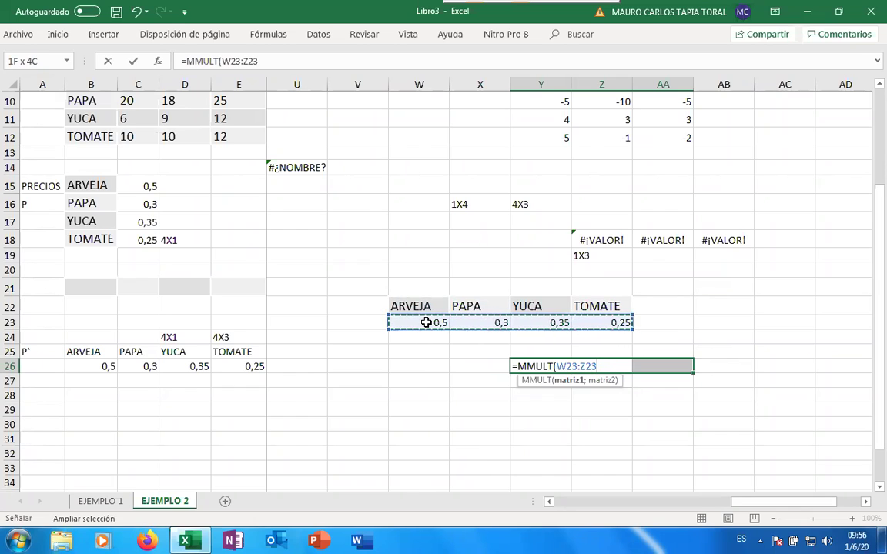
text(_)
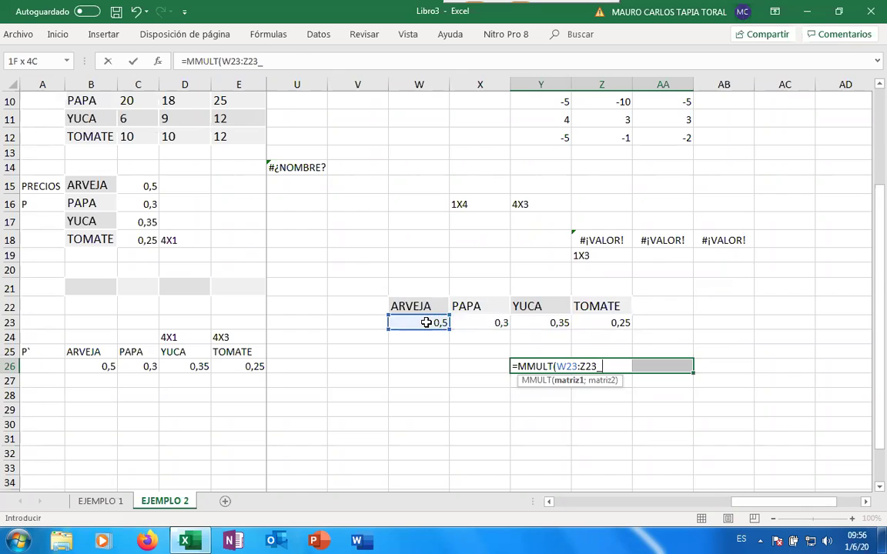
key(BackSpace)
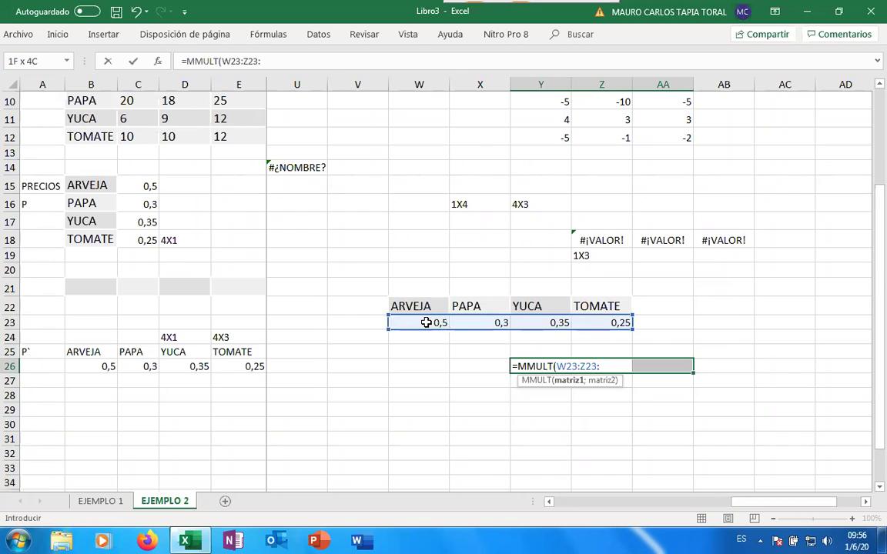
text(;)
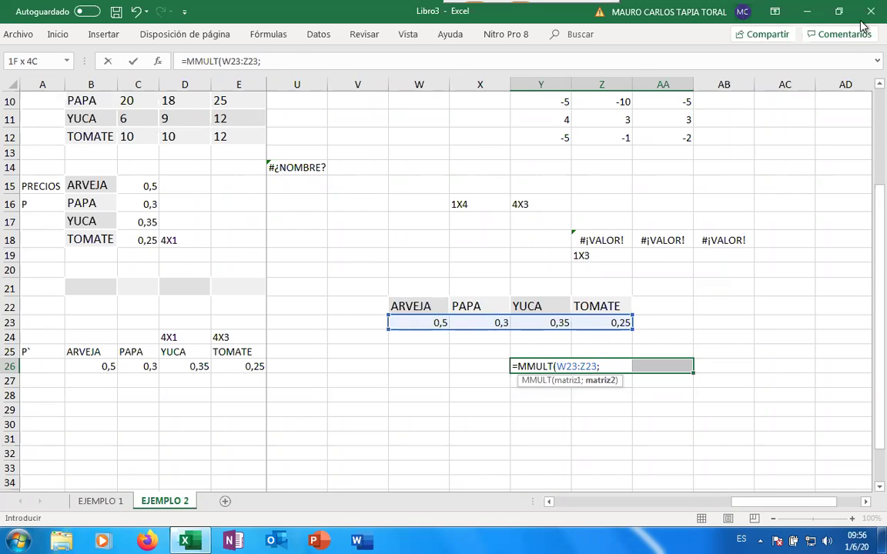
Add the first-week quantities C3:E6 as the second MMULT matrix and enter it as an array formula.
scroll(262, 259, up, 1)
scroll(262, 260, up, 3)
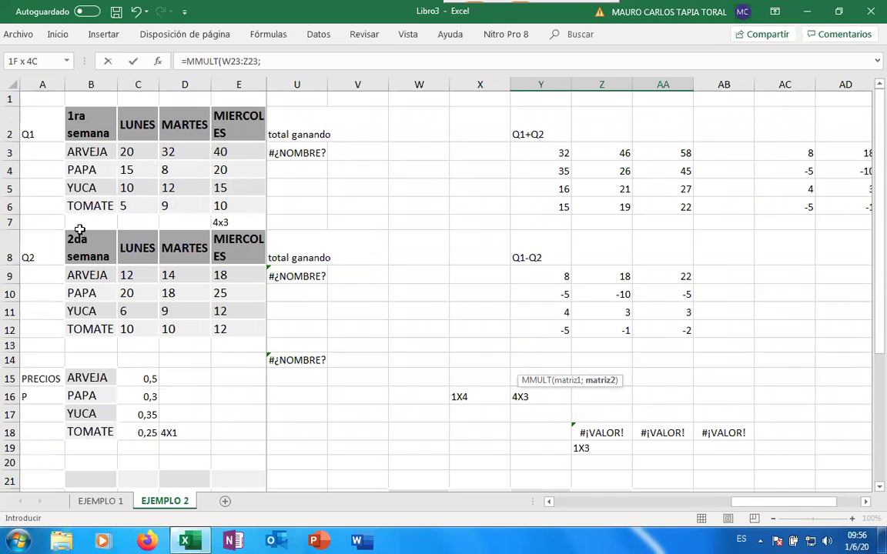
click(123, 151)
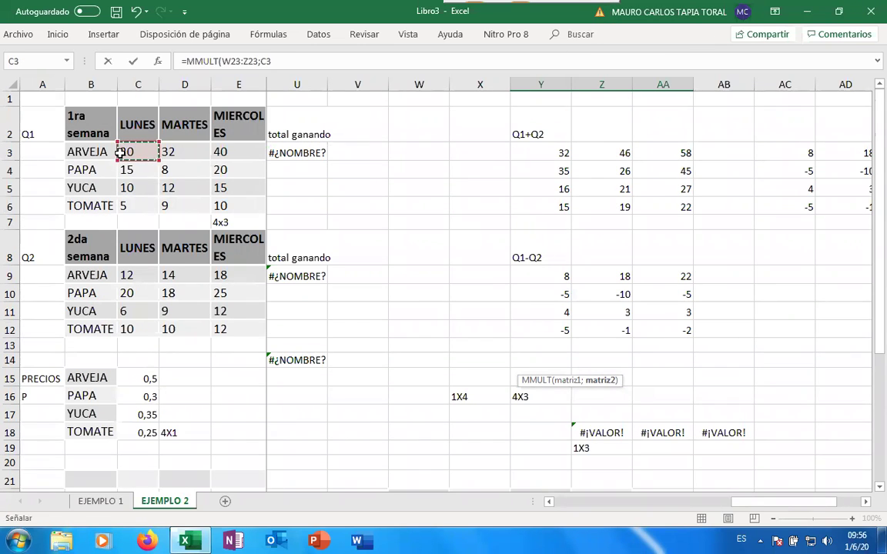
key(shift+Down)
key(shift+Down)
key(shift+Down)
key(shift+Right)
key(shift+Right)
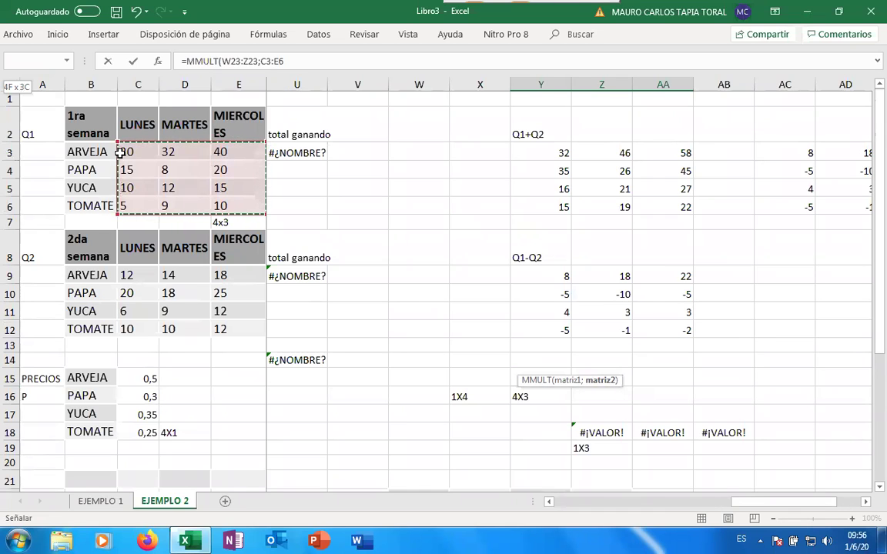
key(ctrl+shift+Return)
scroll(459, 333, down, 3)
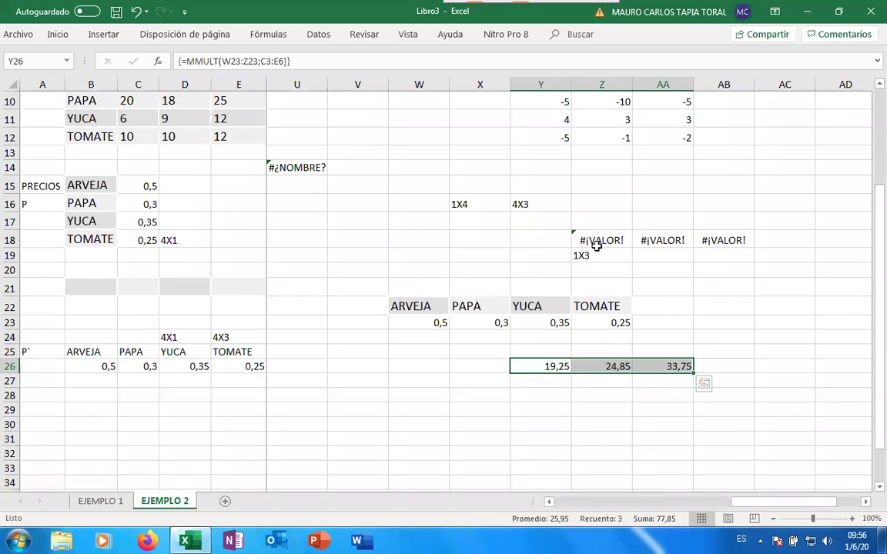
Examine the MMULT array formula and its daily results in Y26:AA26.
click(556, 366)
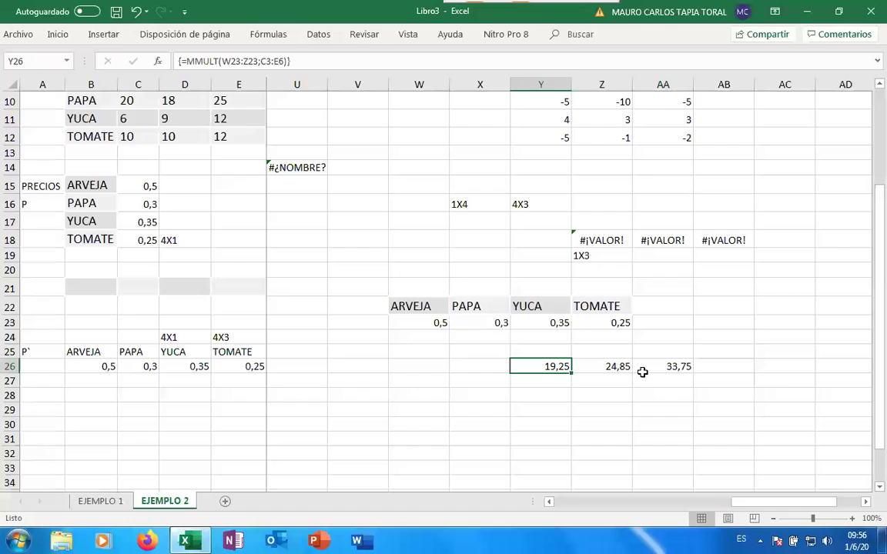
key(Return)
drag(542, 366, 644, 375)
key(Left)
key(Right)
key(Down)
key(Up)
key(Down)
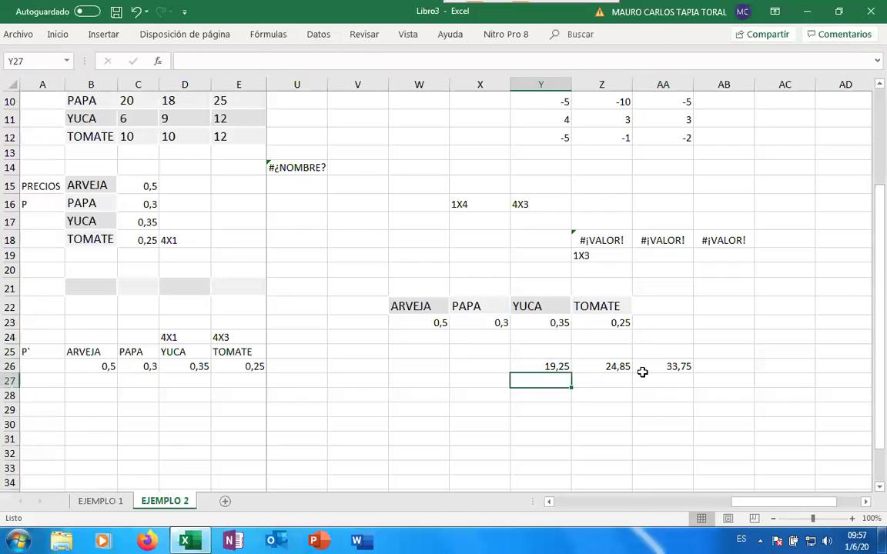
key(Up)
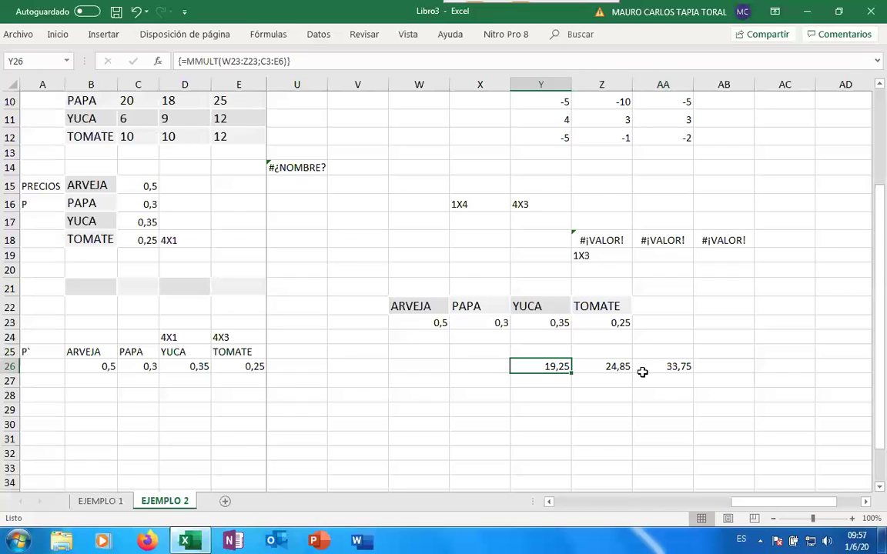
key(Up)
key(Up)
key(Up)
key(Down)
key(Down)
key(Down)
key(Up)
key(Down)
key(Up)
key(Down)
key(Down)
key(Up)
key(Up)
key(Up)
key(Up)
key(Up)
key(Down)
key(Down)
key(Down)
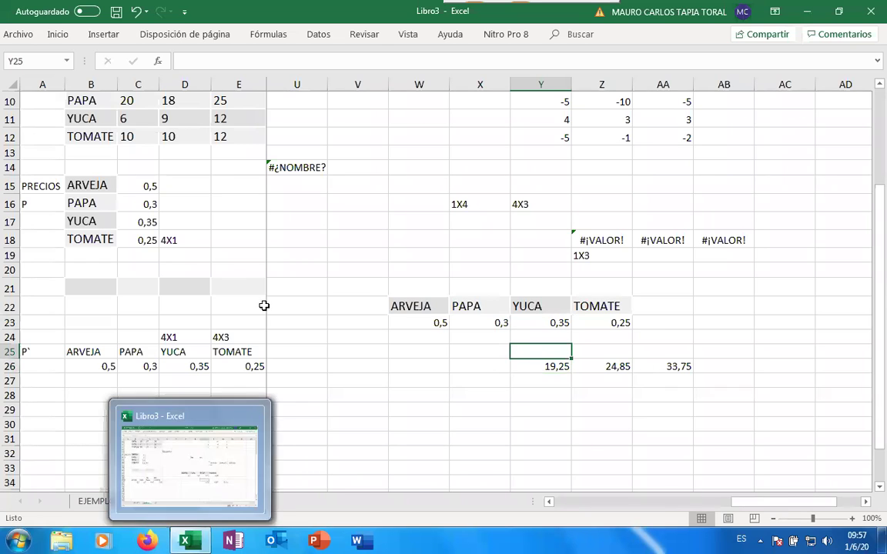
scroll(267, 308, up, 2)
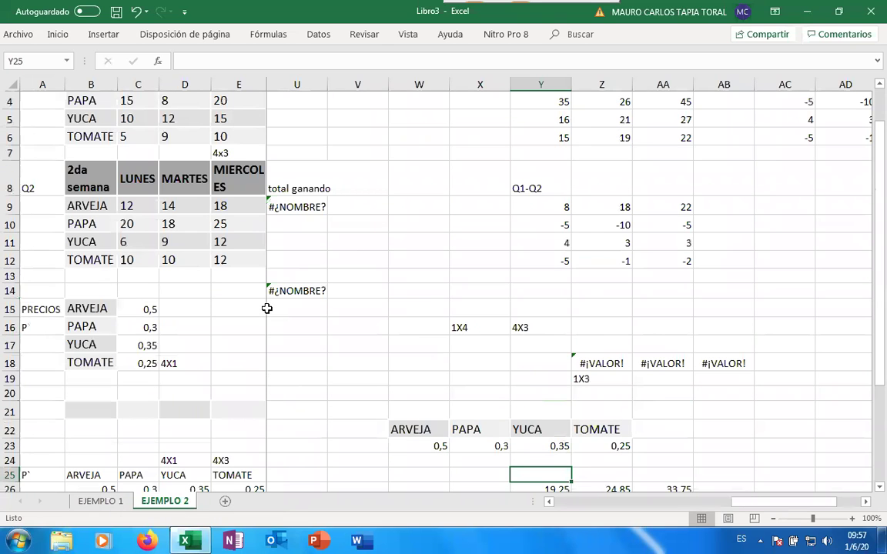